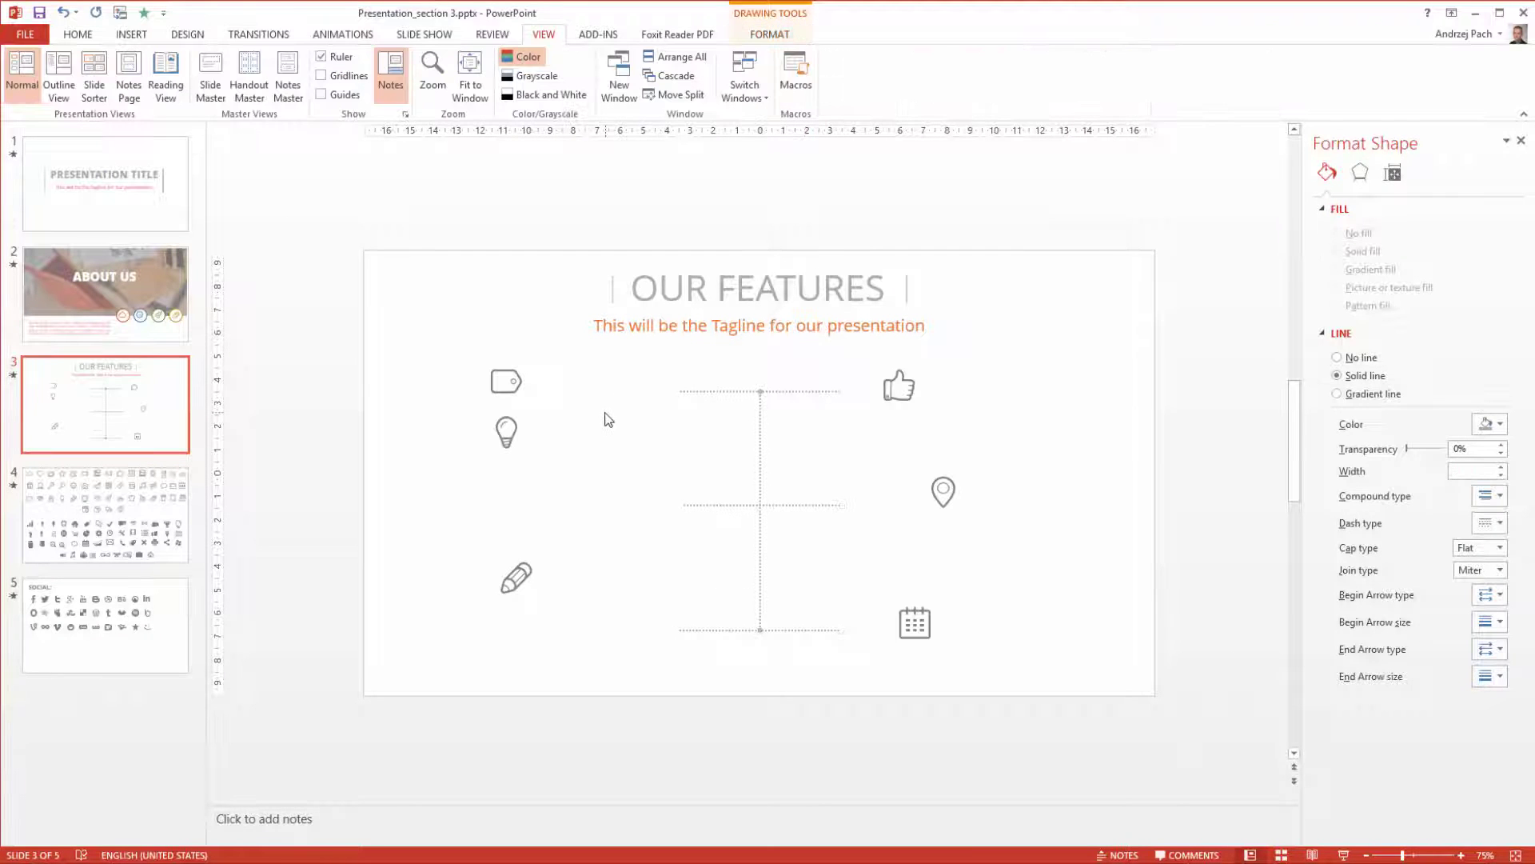
- Draw an empty text box at the upper left of the OUR FEATURES slide
left_click(605, 418)
scroll(605, 418, "up", 1)
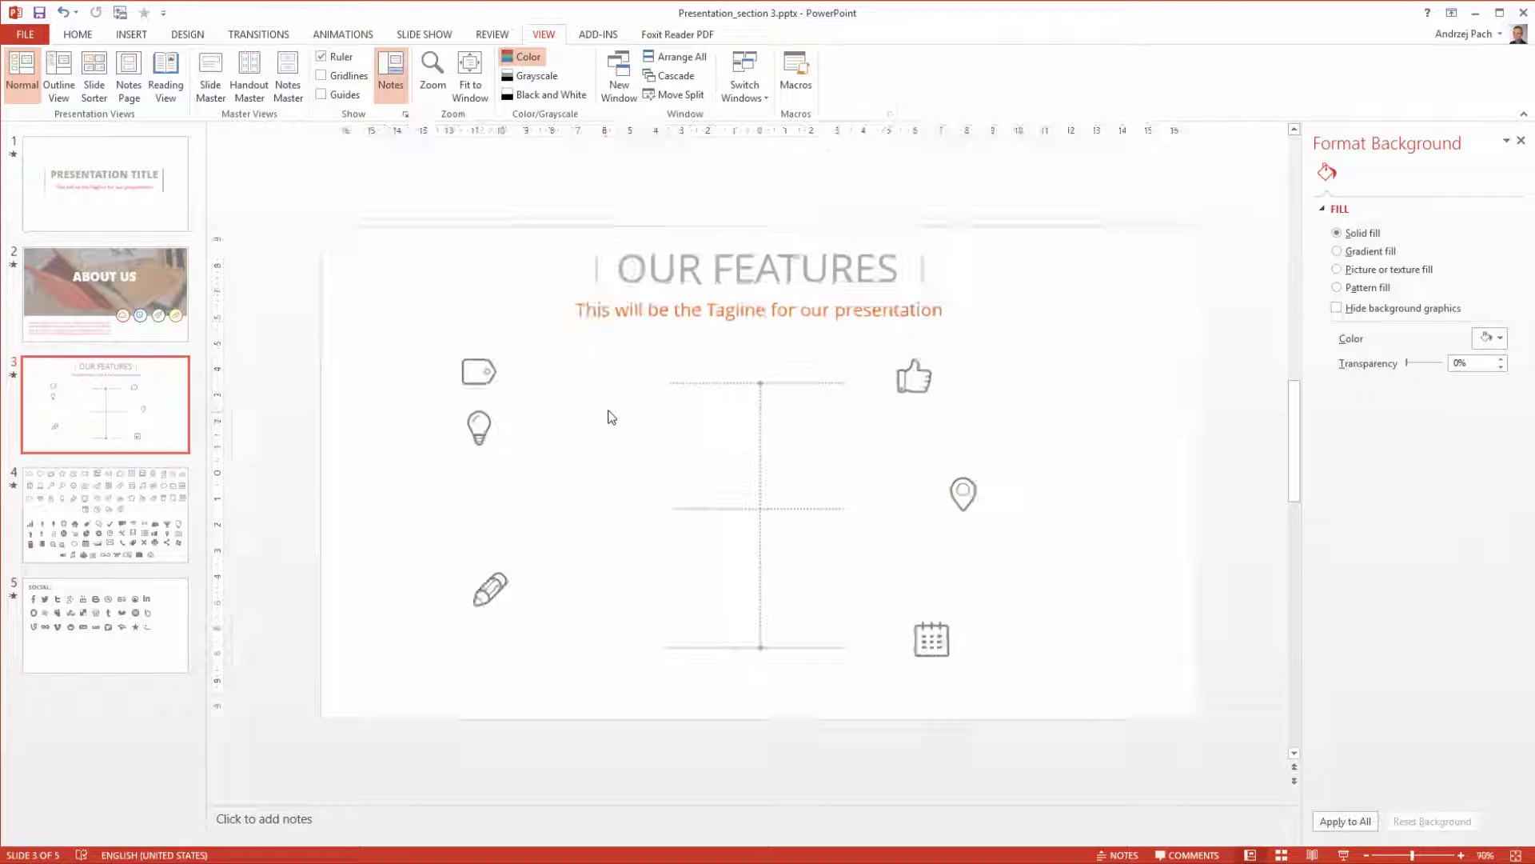
left_click_drag(350, 330, 510, 371)
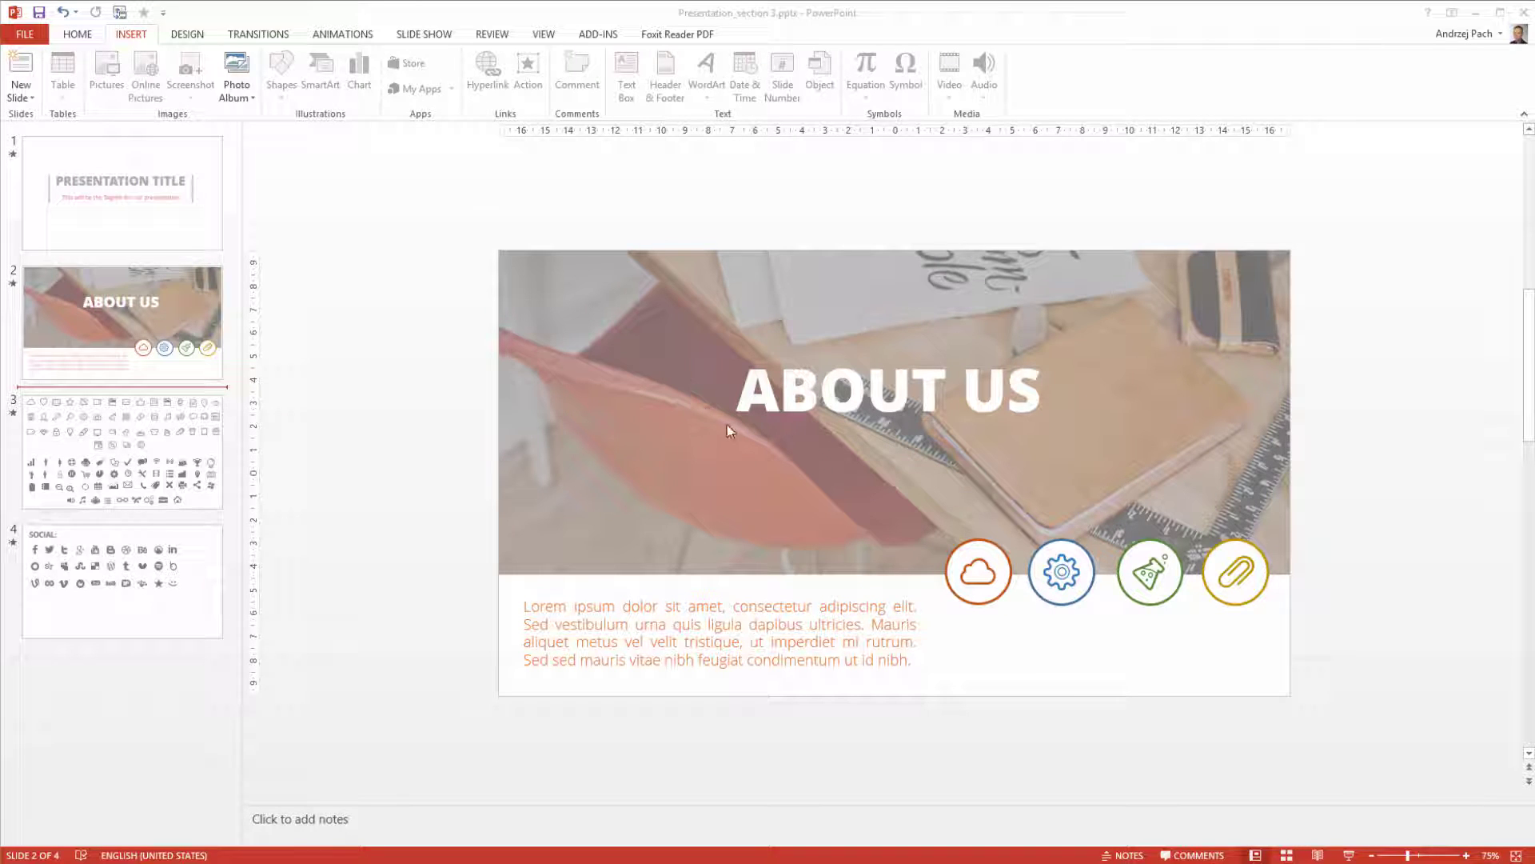
left_click(741, 630)
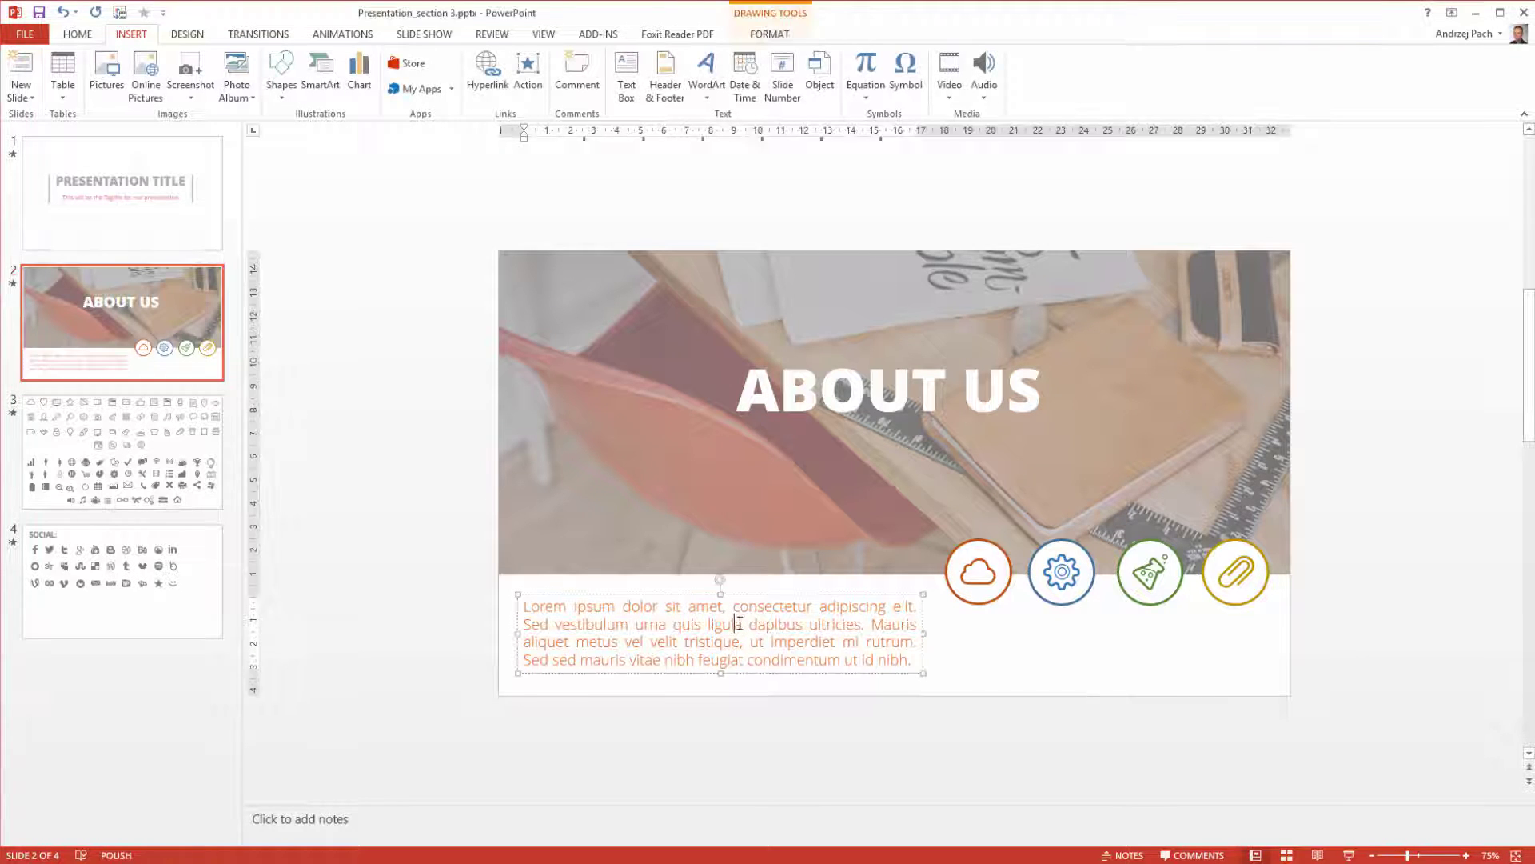
left_click(78, 34)
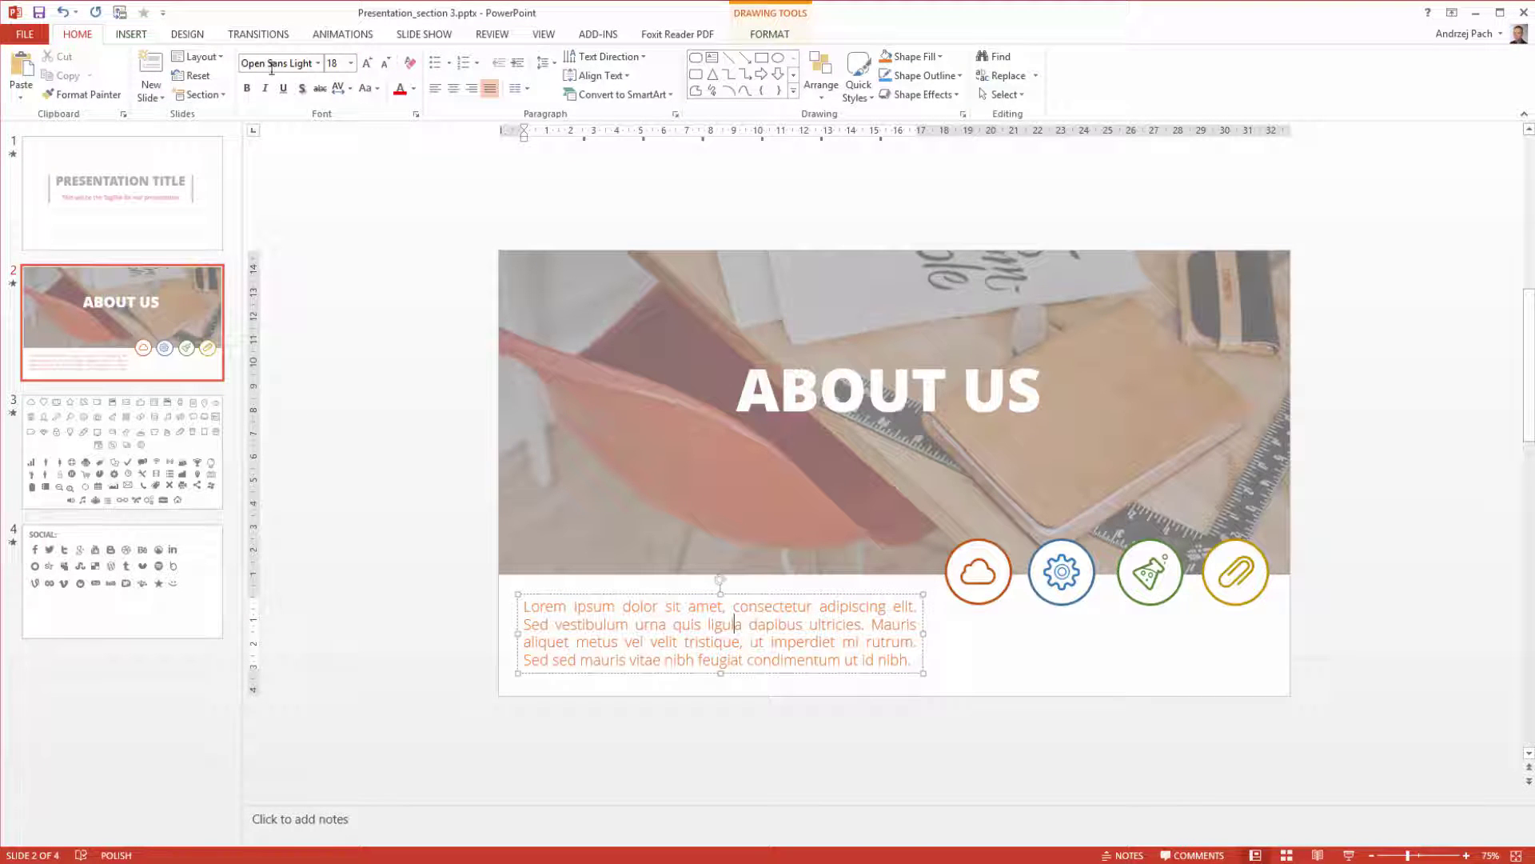
left_click(267, 397)
left_click(196, 312)
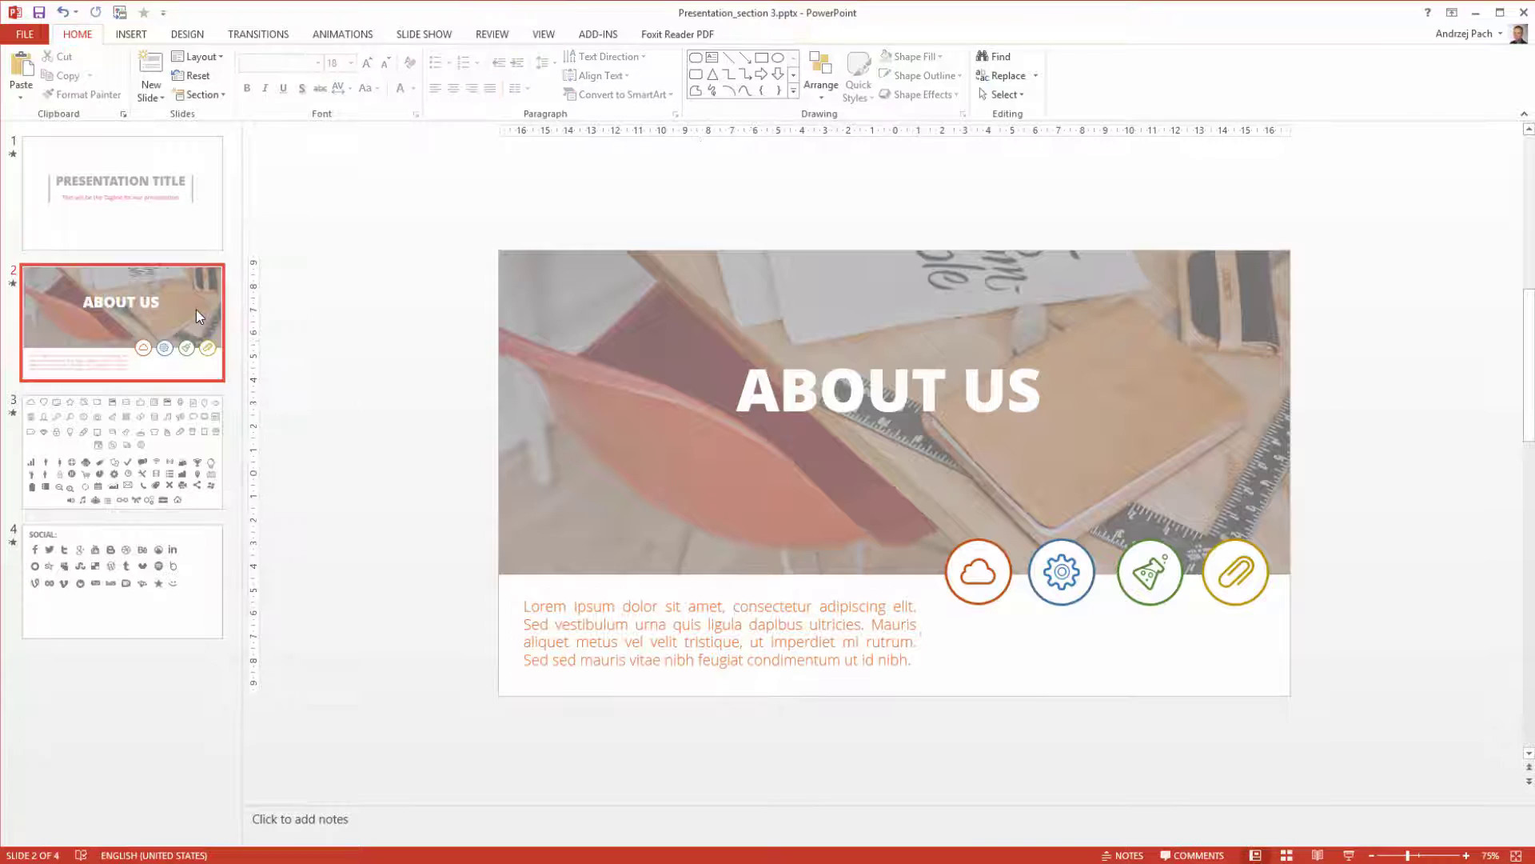
- Insert a new slide after ABOUT US and delete its empty placeholders
right_click(197, 385)
left_click(256, 438)
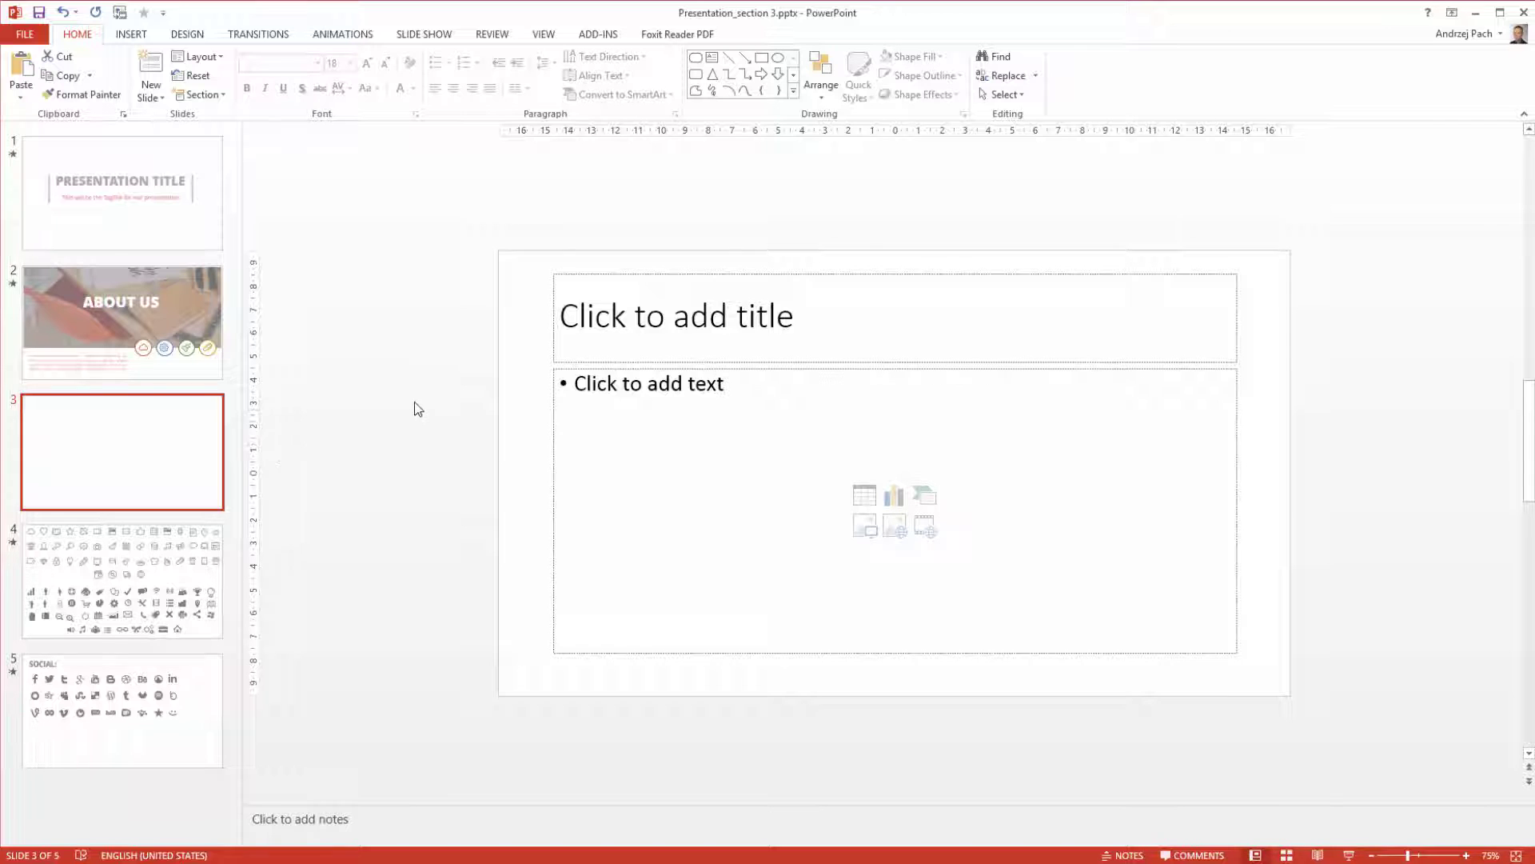
left_click_drag(445, 191, 1450, 775)
key("Delete")
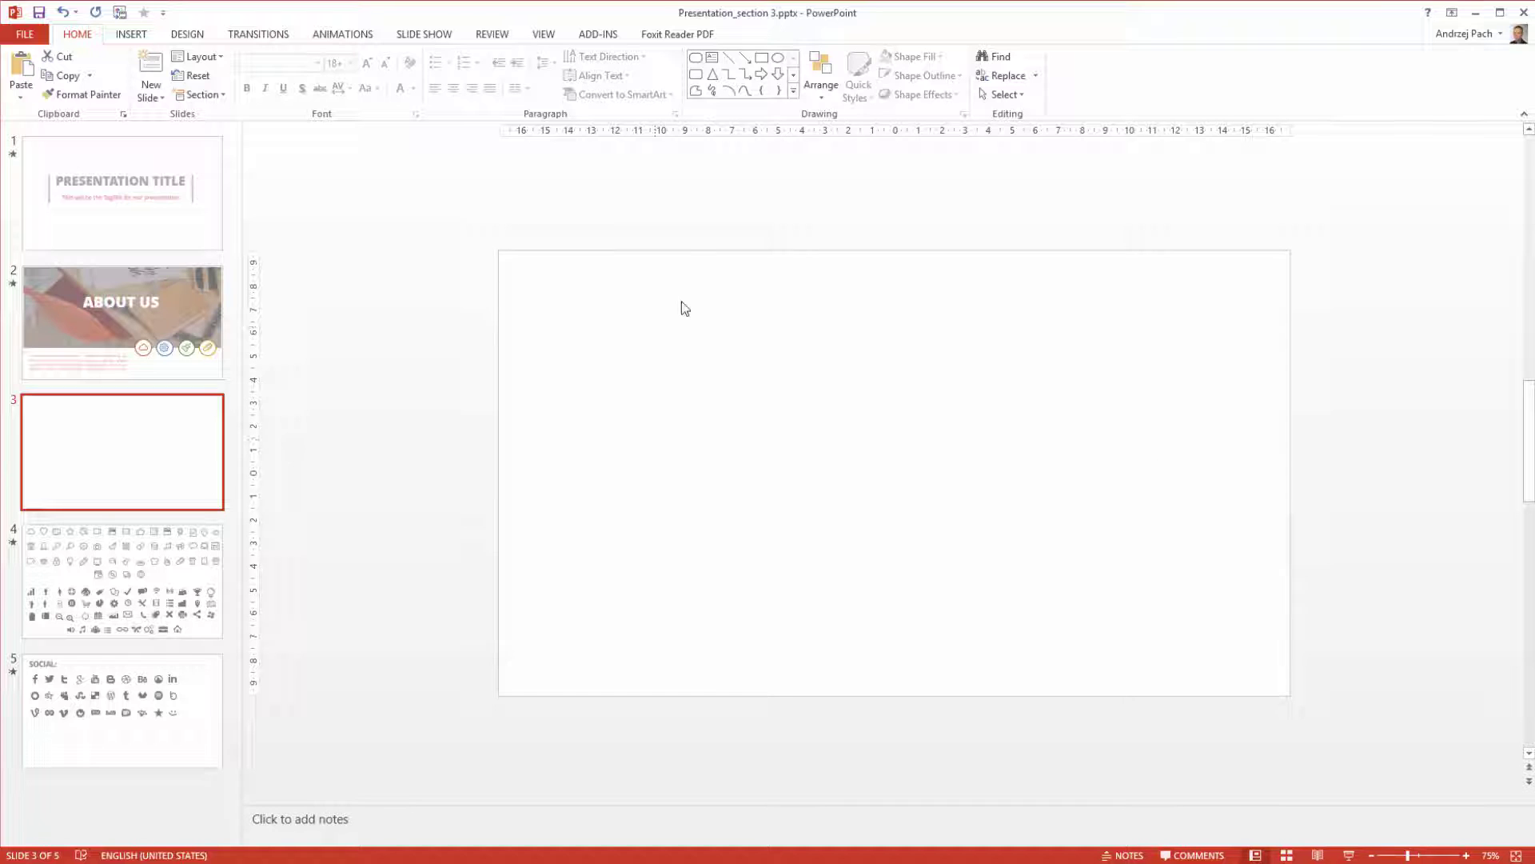
- Paste the PRESENTATION TITLE heading and tagline and move them near the top
key("ctrl+v")
left_click_drag(740, 385, 751, 274)
left_click(774, 281)
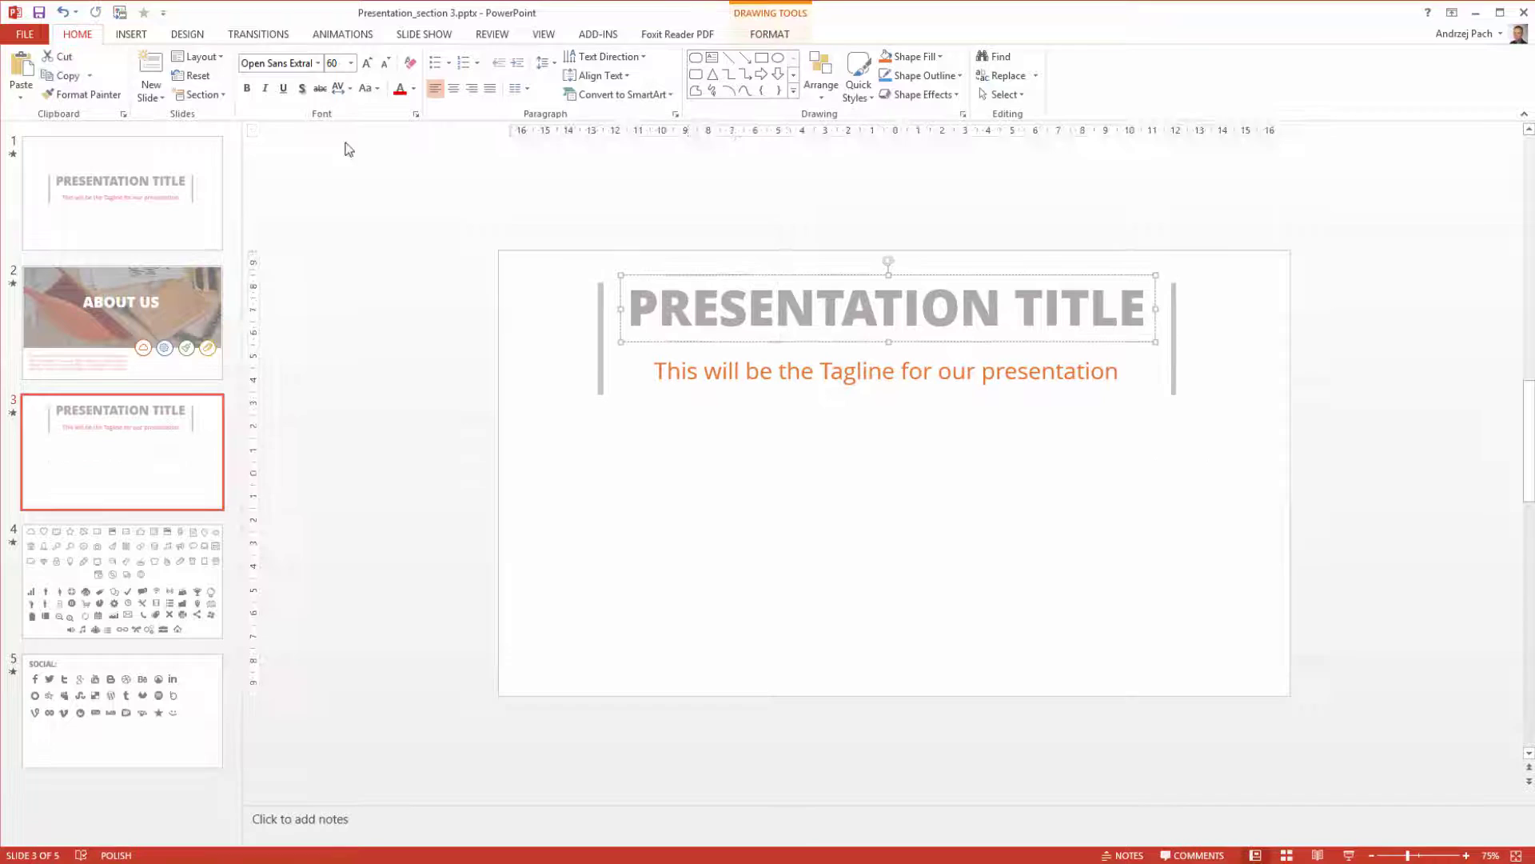
- Set the title font to Open Sans
left_click(320, 63)
scroll(378, 627, "down", 1)
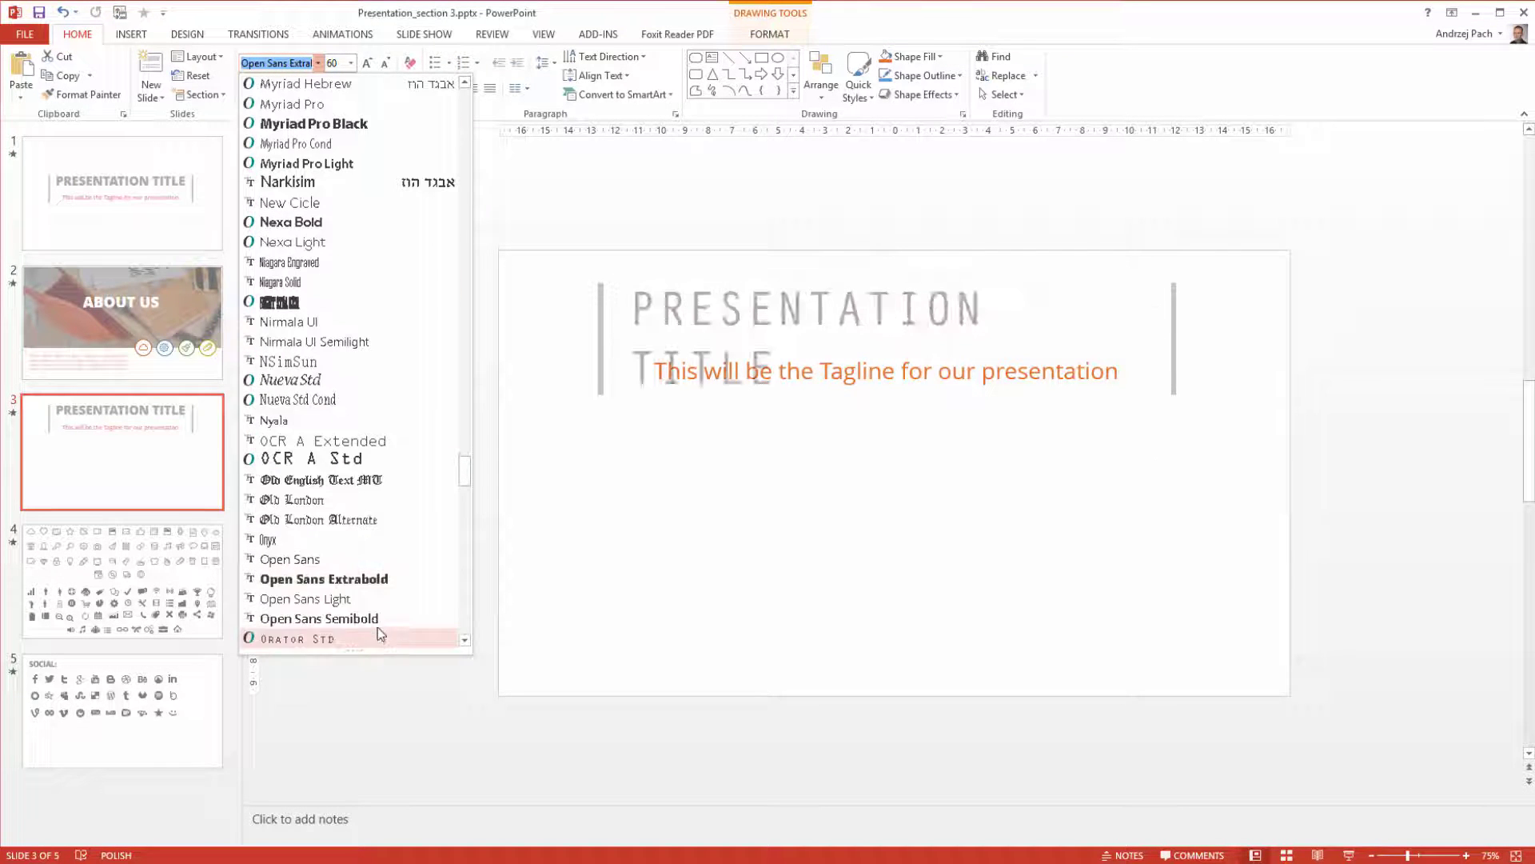
left_click(376, 559)
- Decrease the font size of both the title and tagline, bringing the tagline to 20 pt
left_click(795, 361)
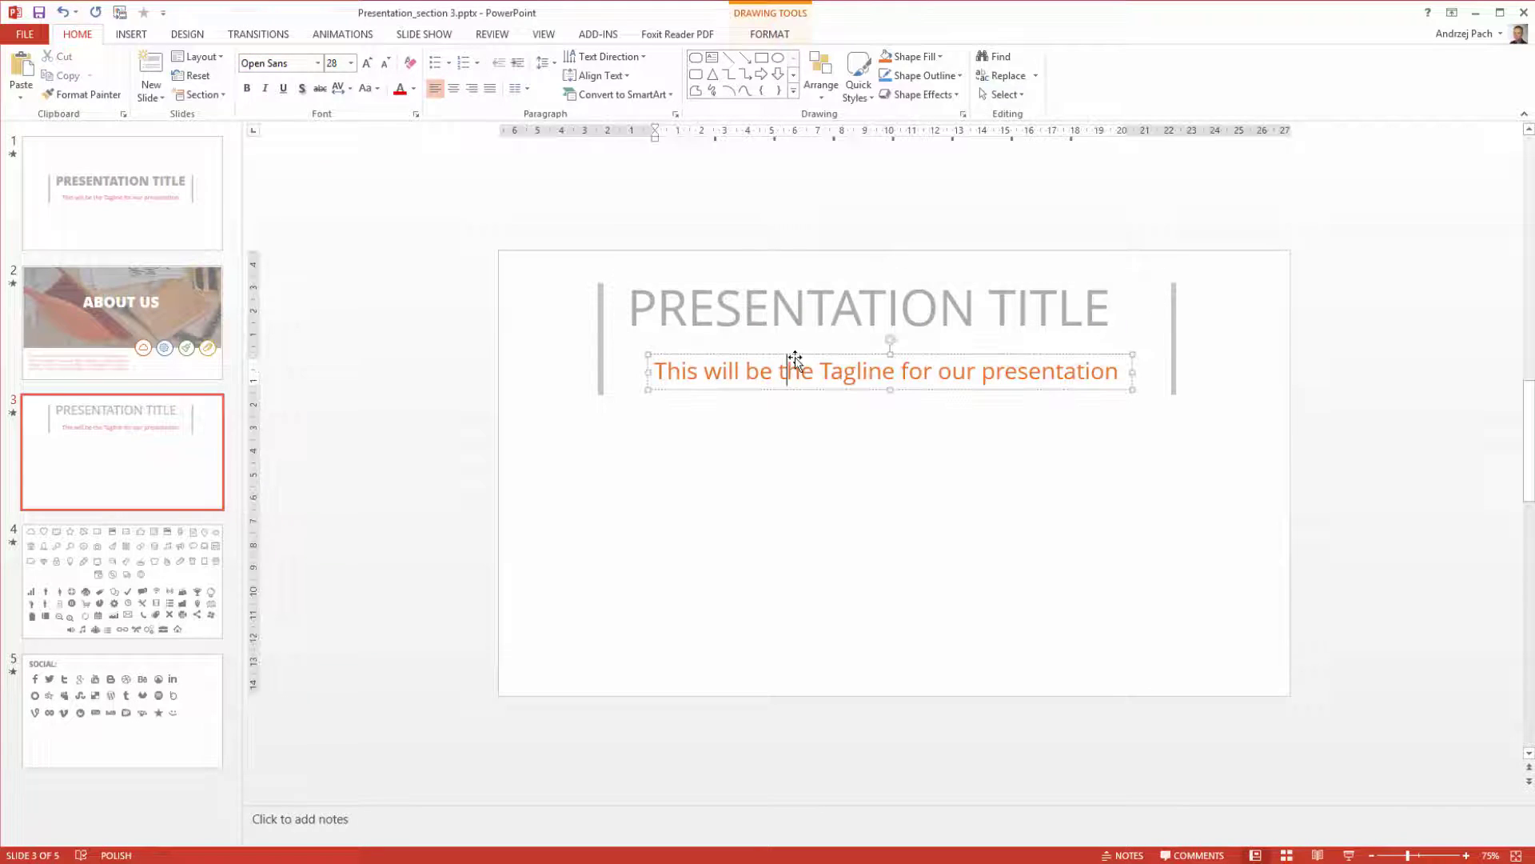
key("Escape")
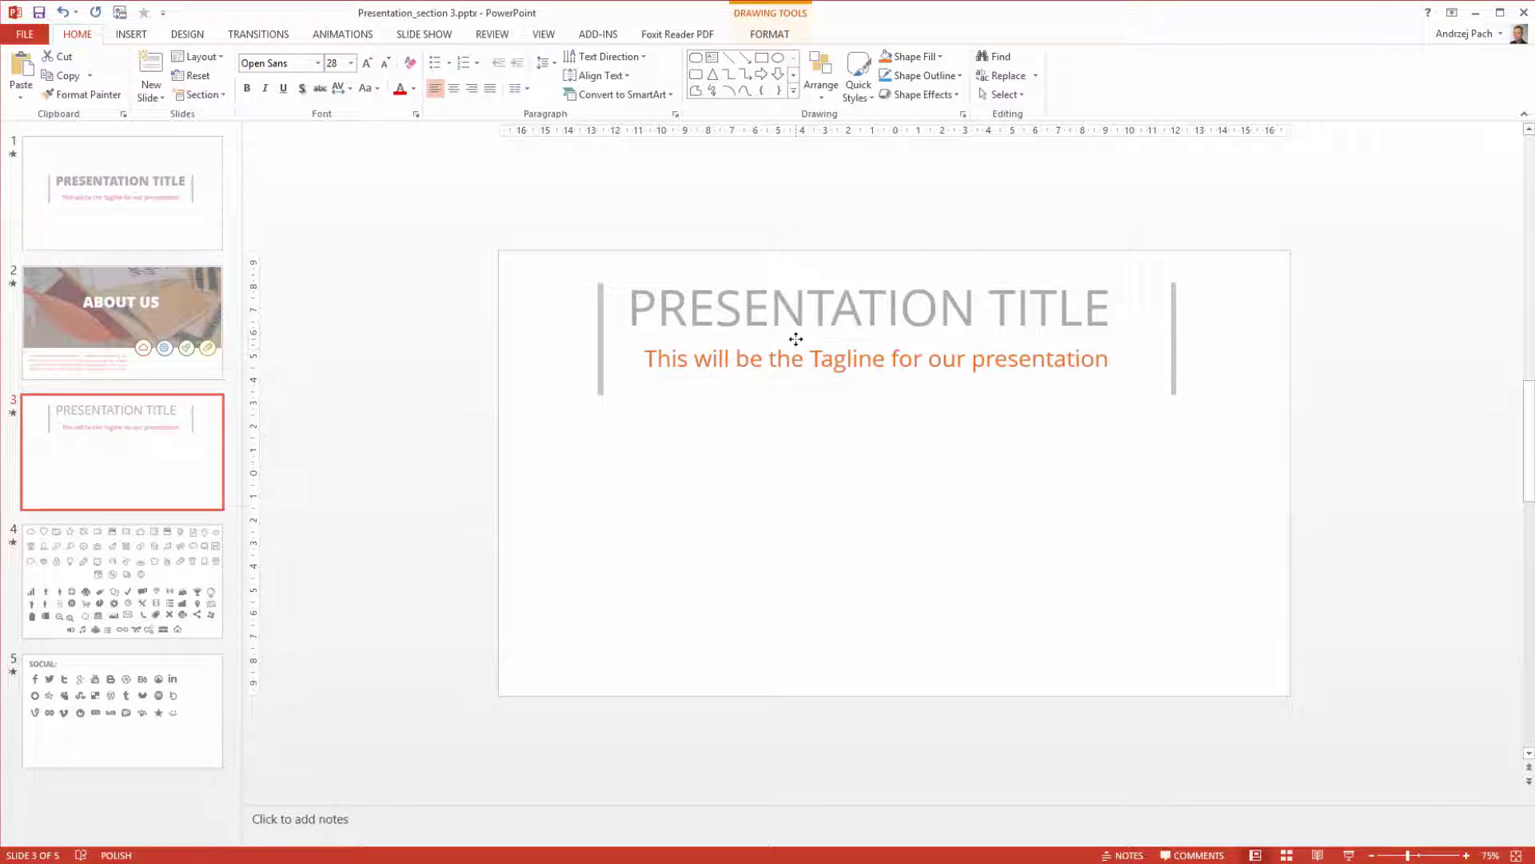
scroll(796, 336, "up", 5, "ctrl")
left_click(774, 233, "shift")
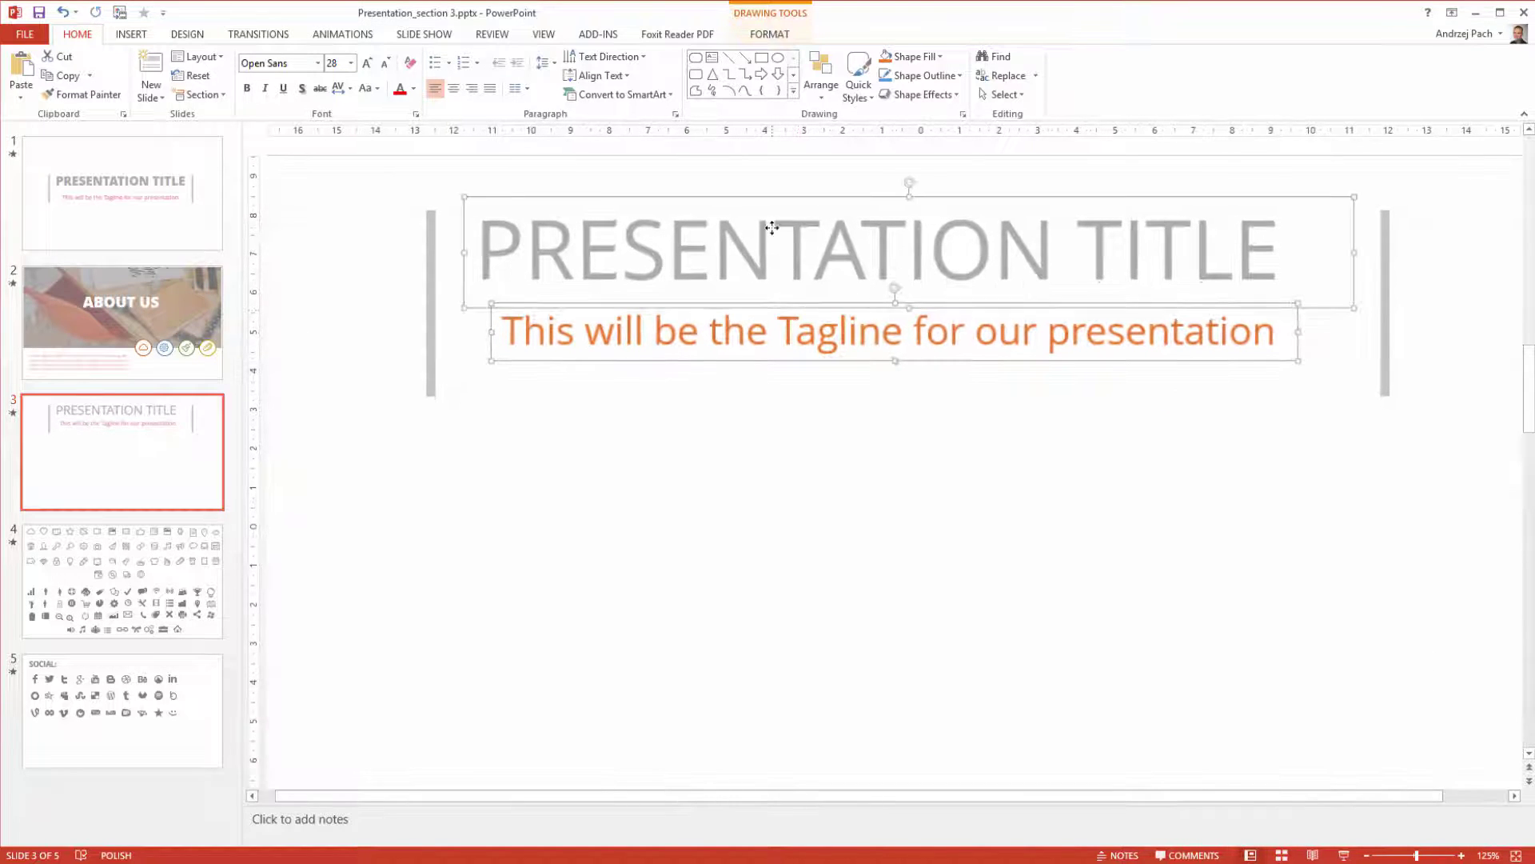
left_click(385, 64)
left_click(385, 64)
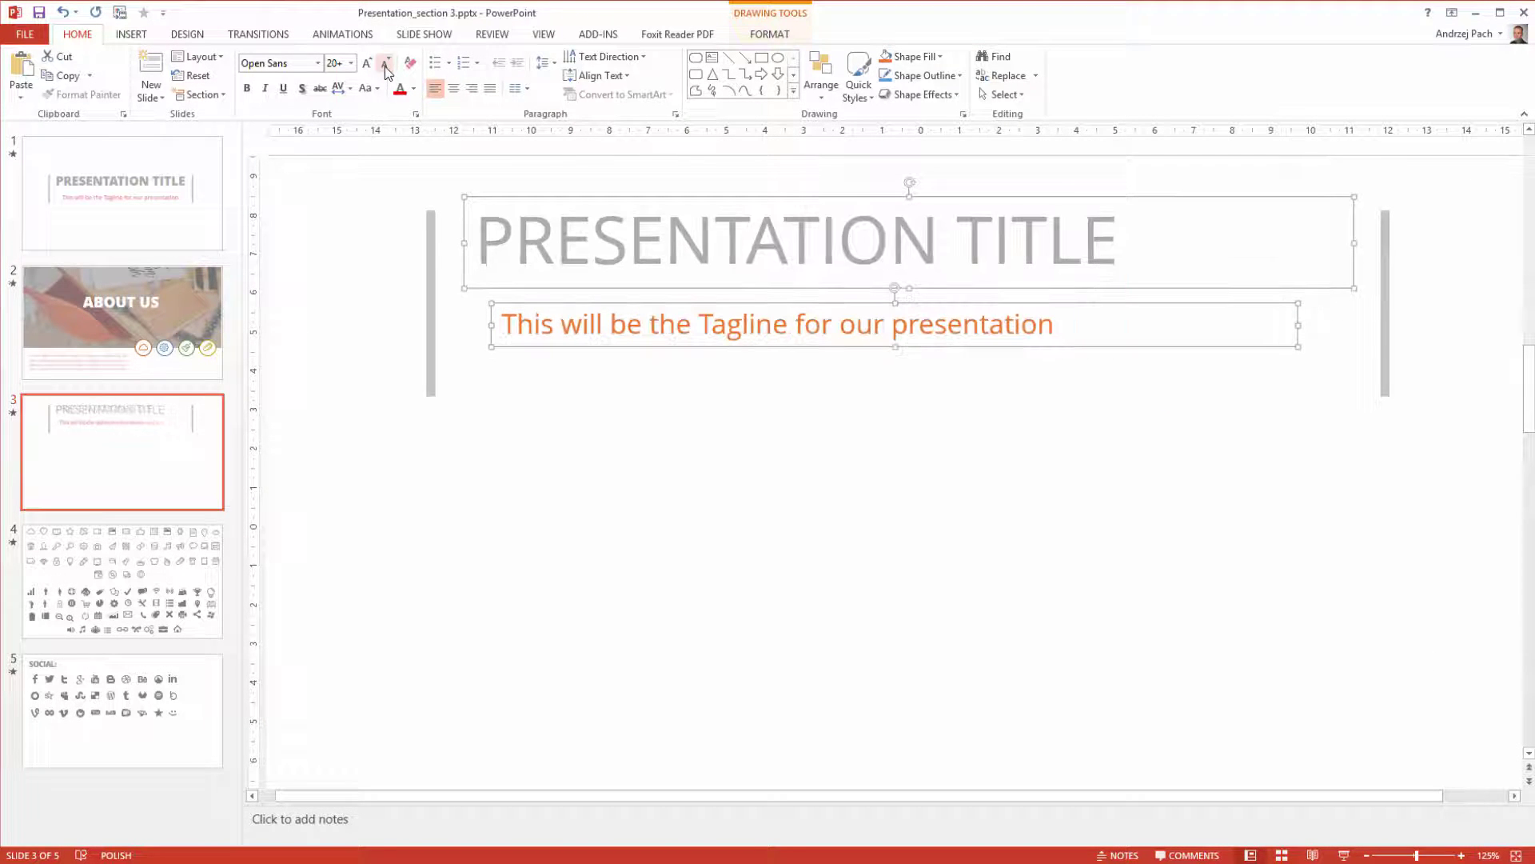
left_click(385, 64)
- Replace the title text with 'OUR FEATURES' and centre it
left_click(682, 248)
key("ctrl+a")
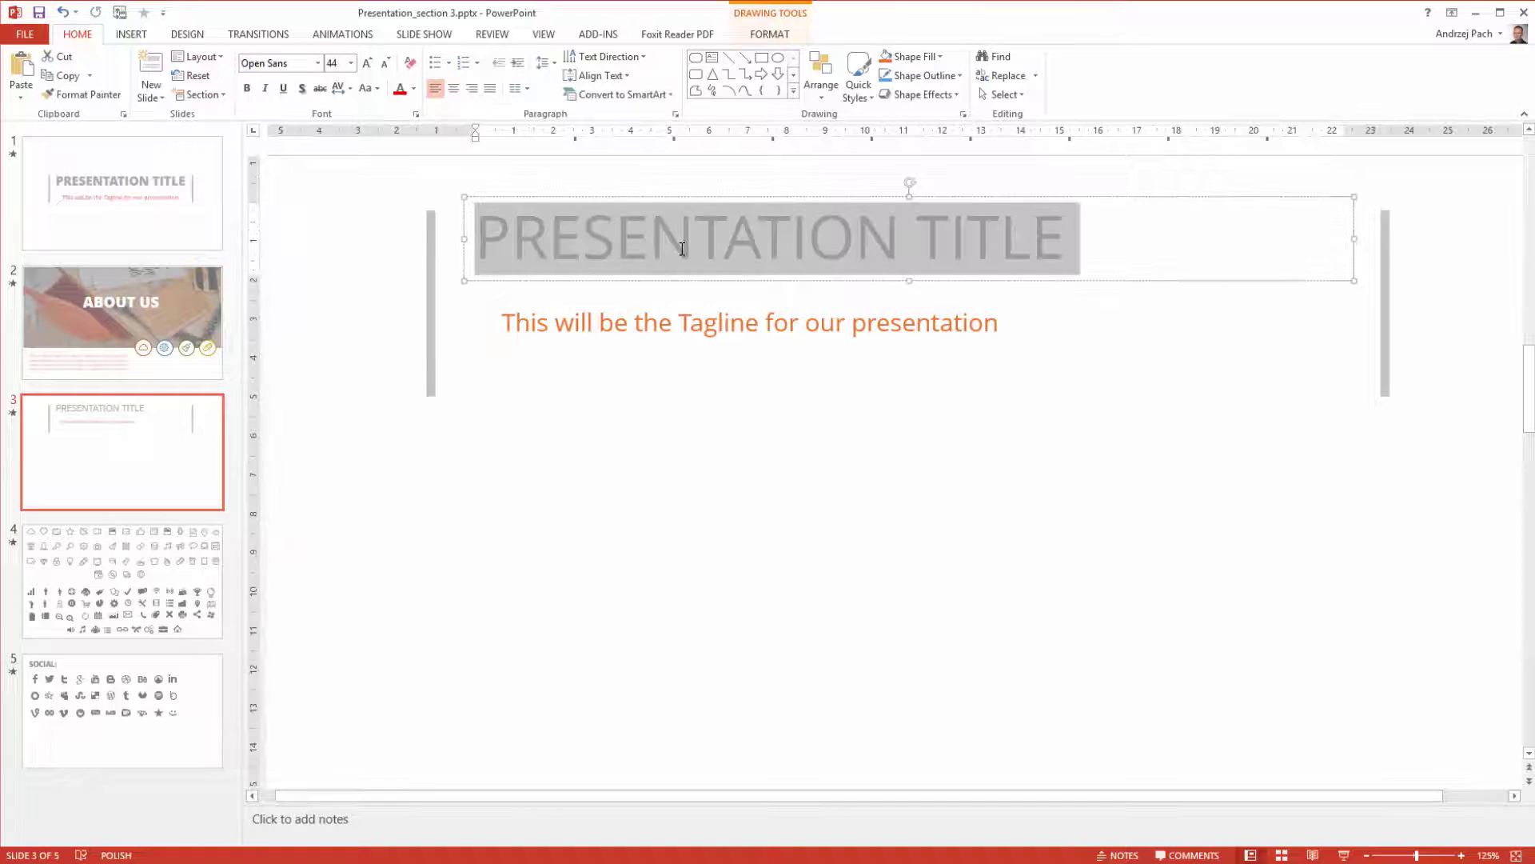
type("OUR ")
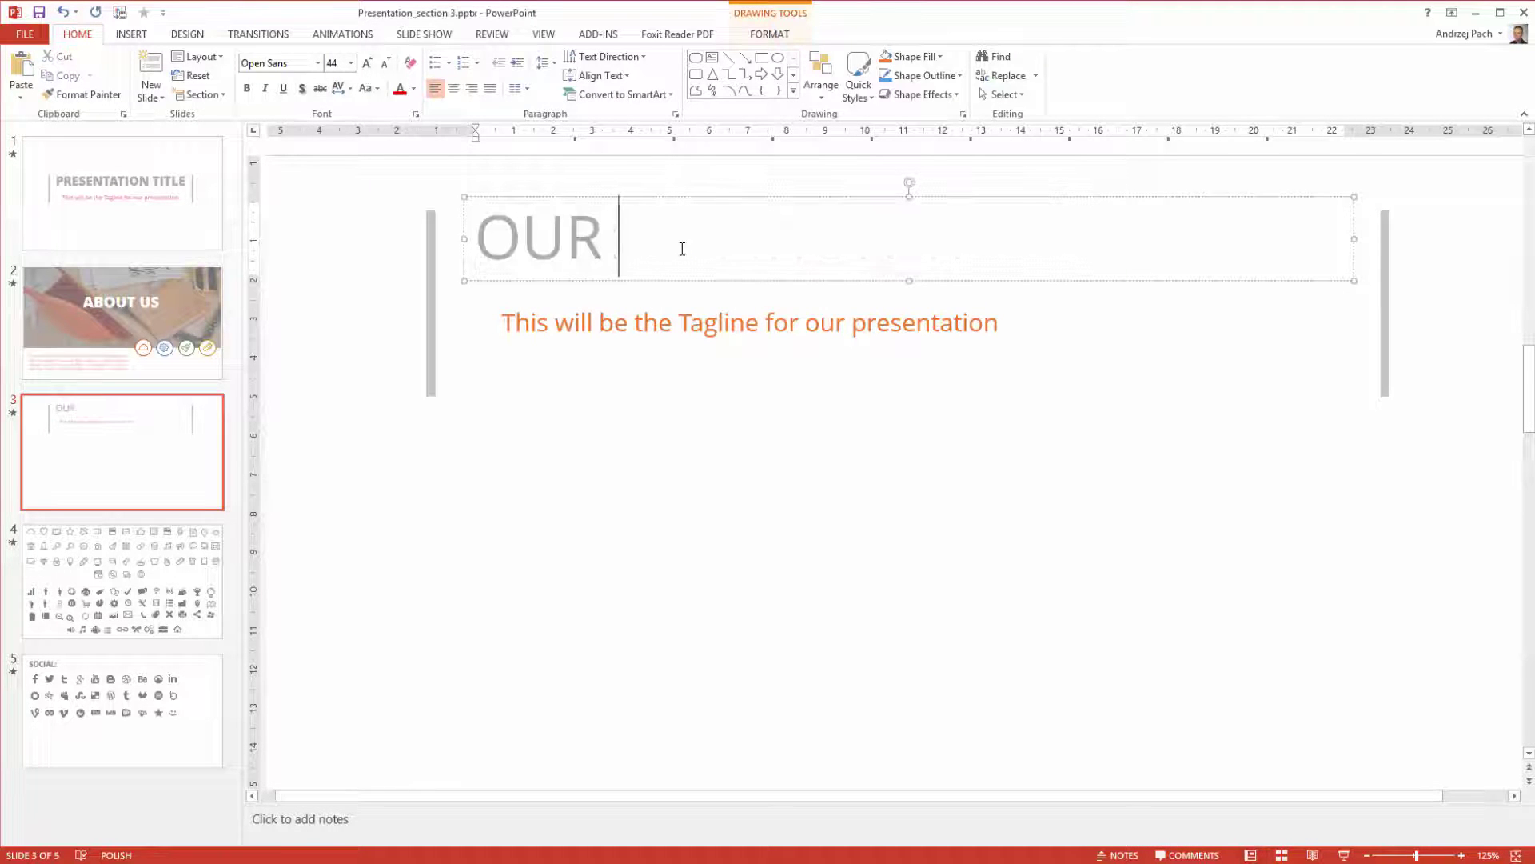
type("FEATURES")
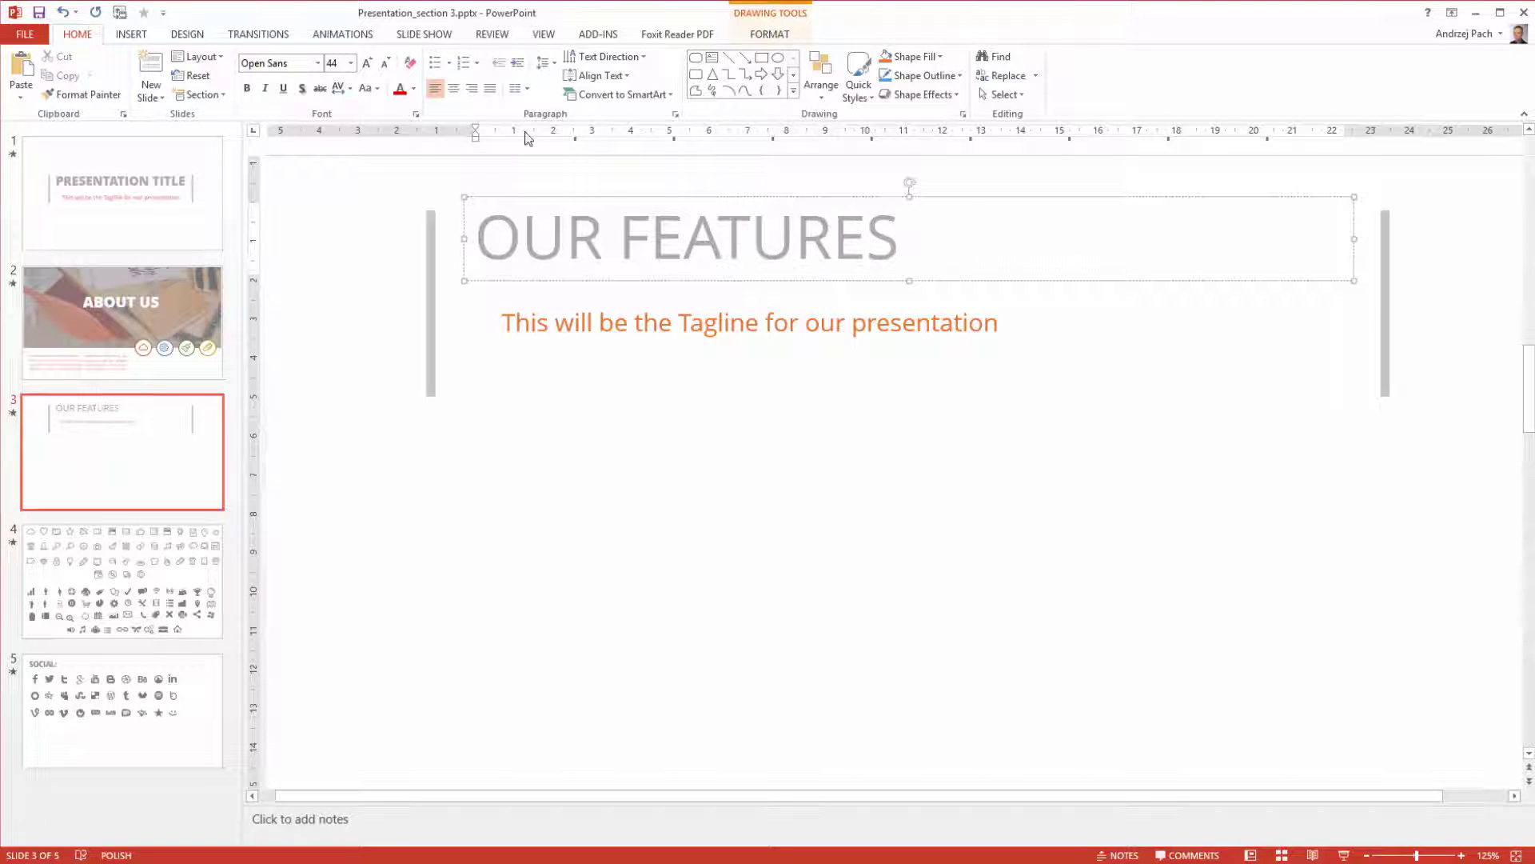
left_click(555, 198)
left_click(453, 88)
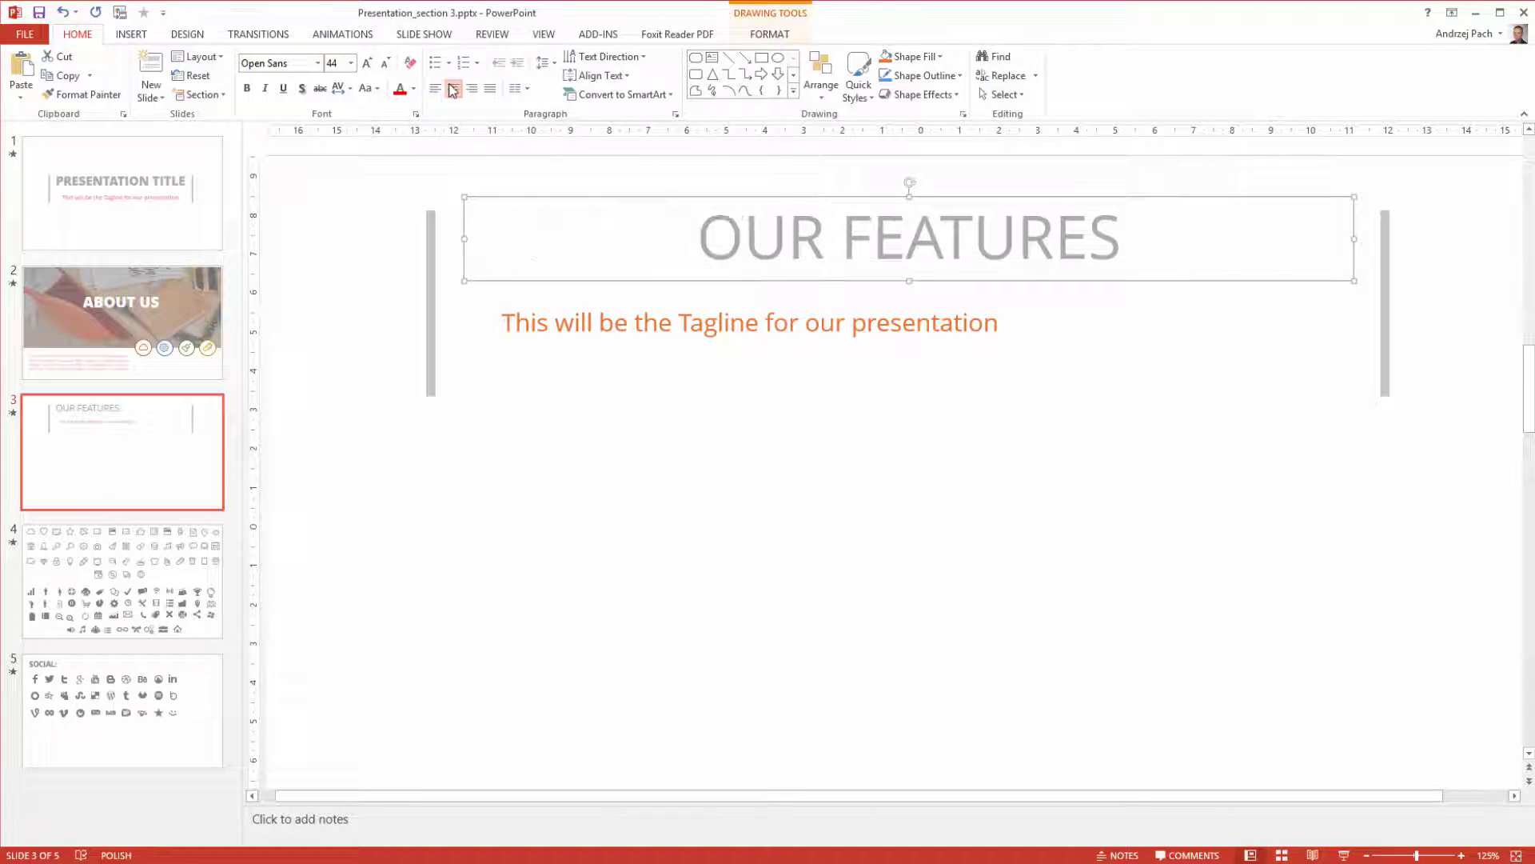
left_click(436, 279)
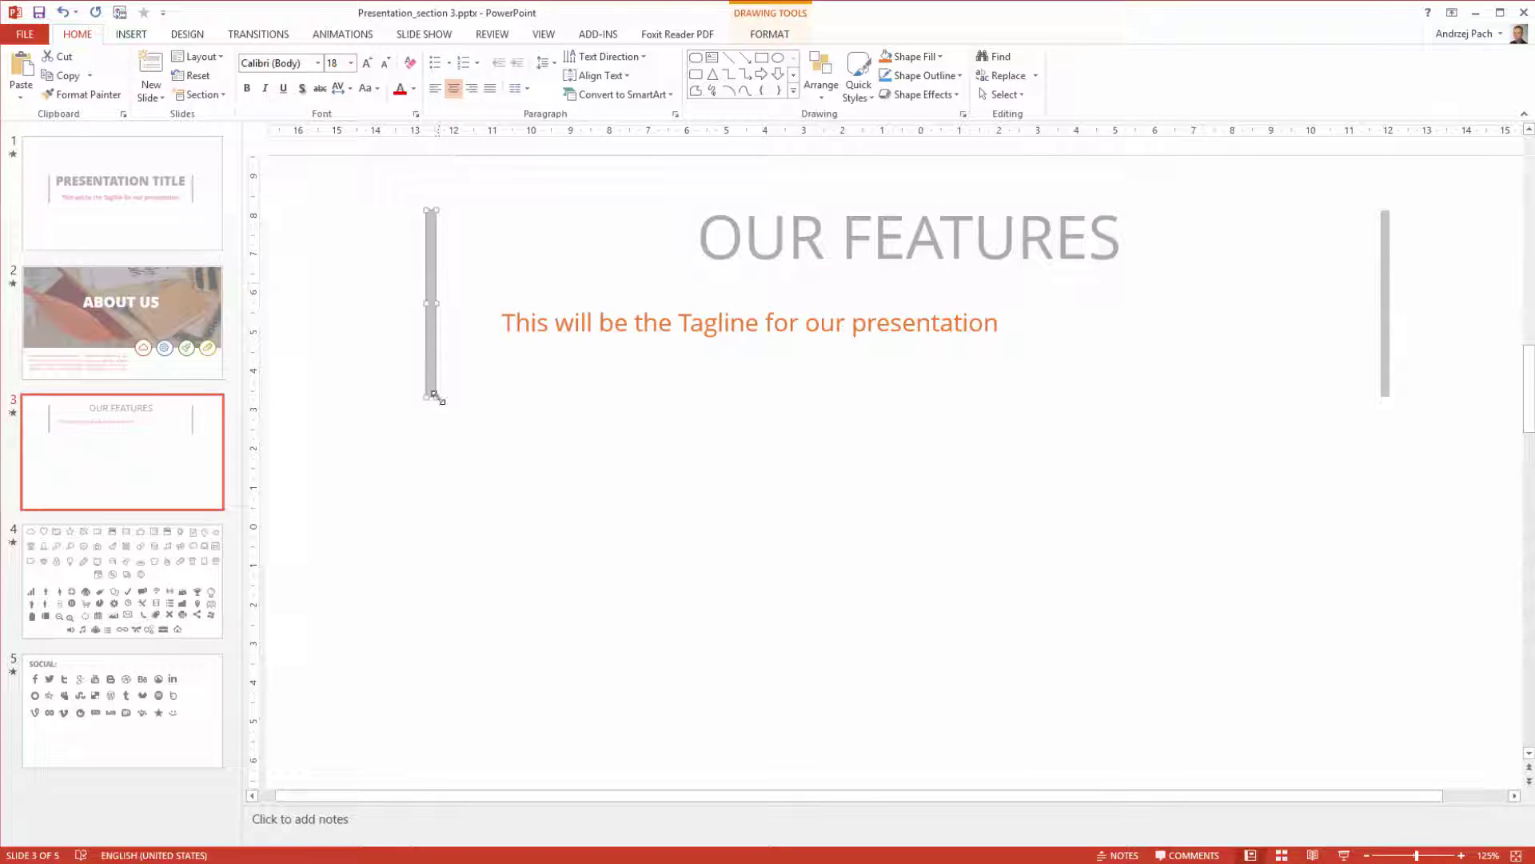
- Shorten both grey bars and move the right bar inward
left_click_drag(435, 394, 428, 301)
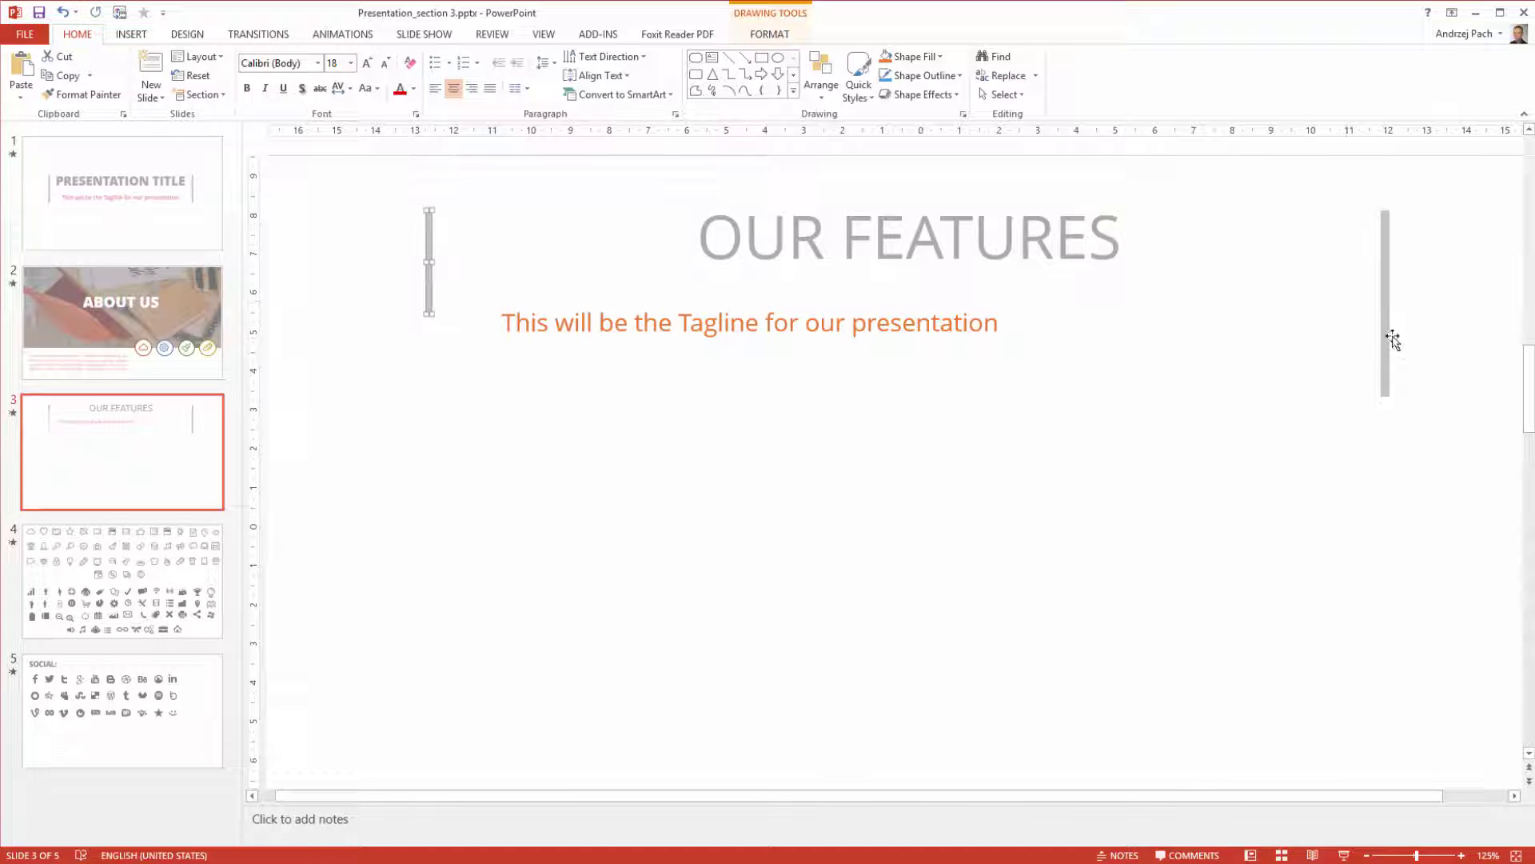
left_click_drag(1393, 336, 453, 331)
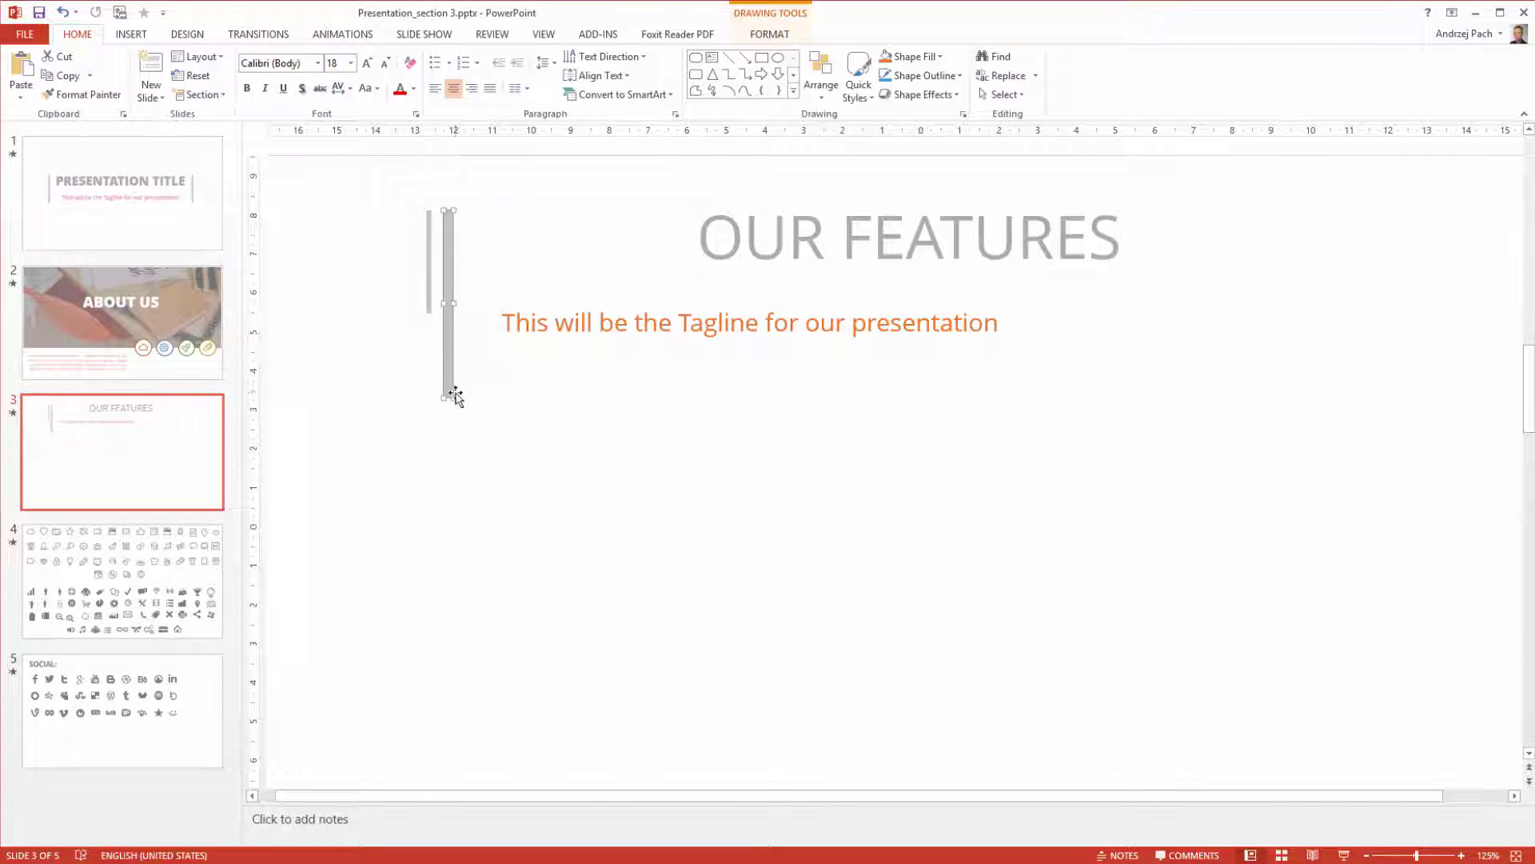
left_click_drag(449, 395, 1319, 302)
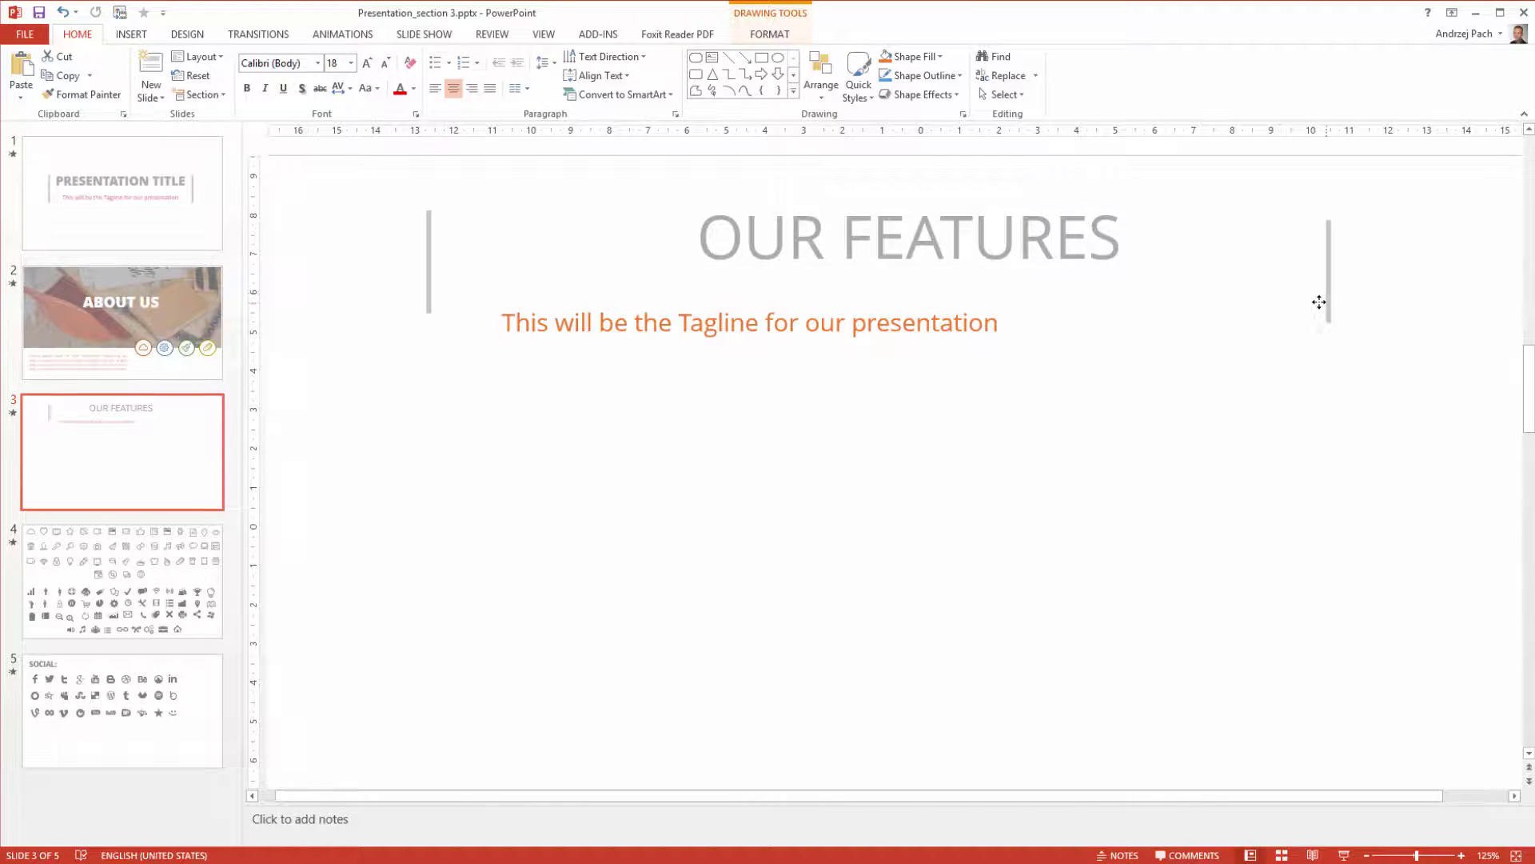
scroll(1318, 302, "down", 5, "ctrl")
- Move the OUR FEATURES title and the tagline up near the slide top
left_click(949, 278)
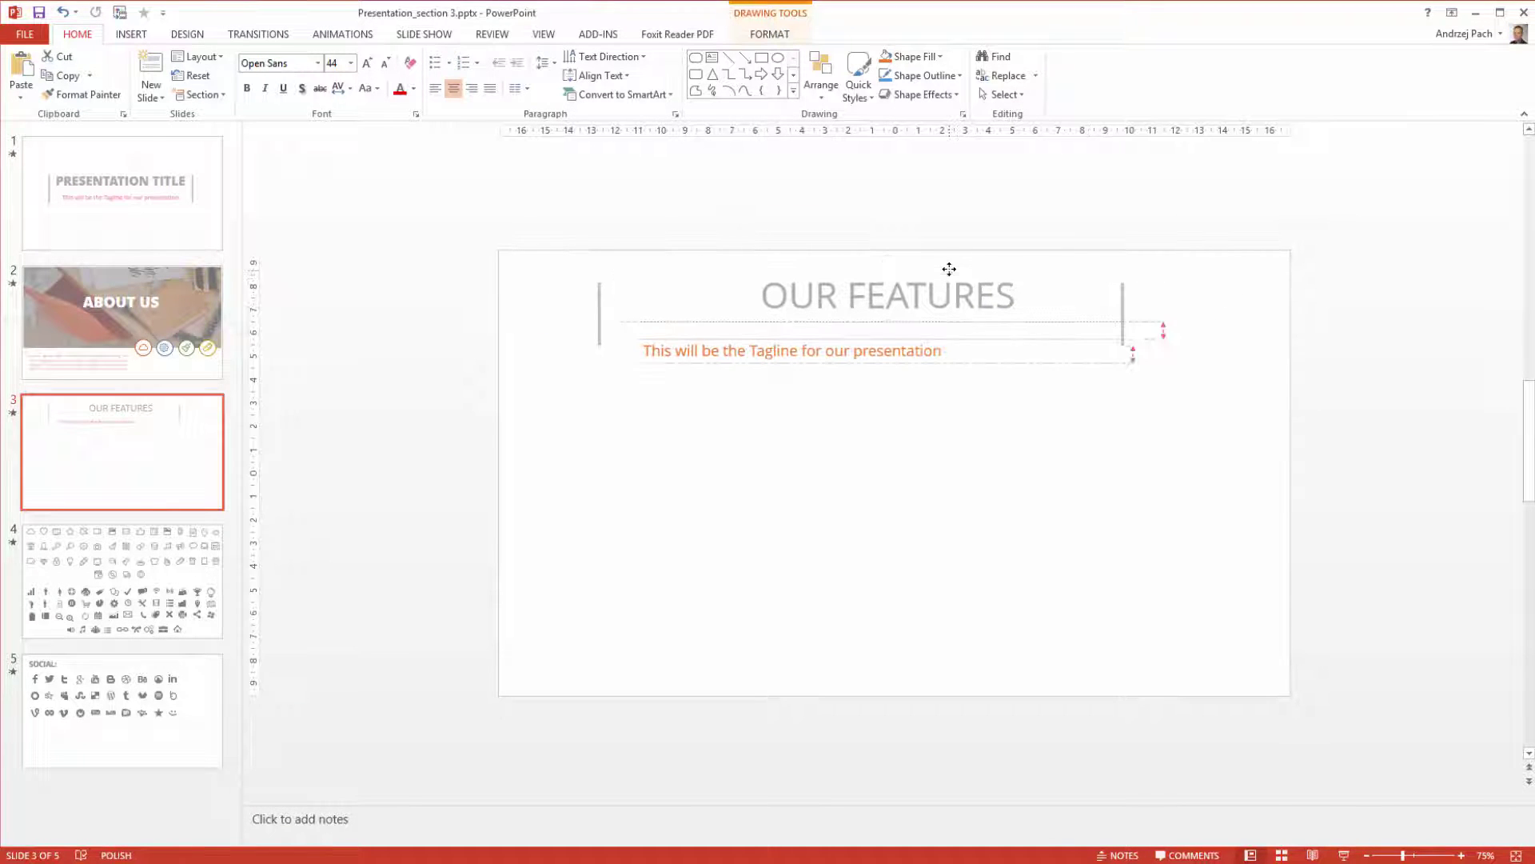
left_click_drag(949, 269, 946, 264)
left_click(912, 345)
left_click_drag(916, 342, 971, 312)
- Align the title and tagline to the centre of each other and the slide
left_click(928, 269)
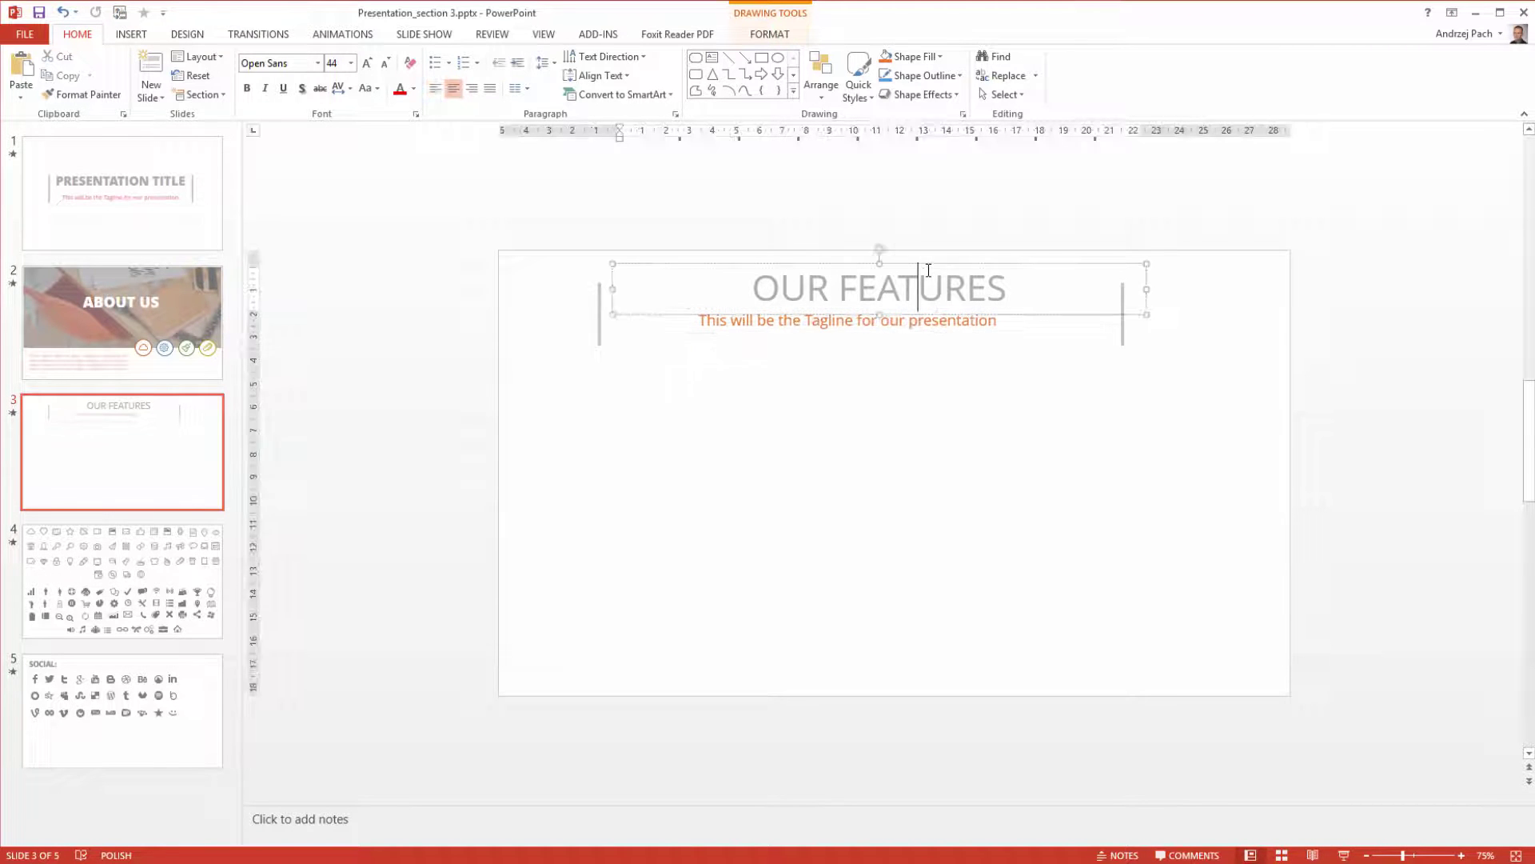
left_click(926, 334)
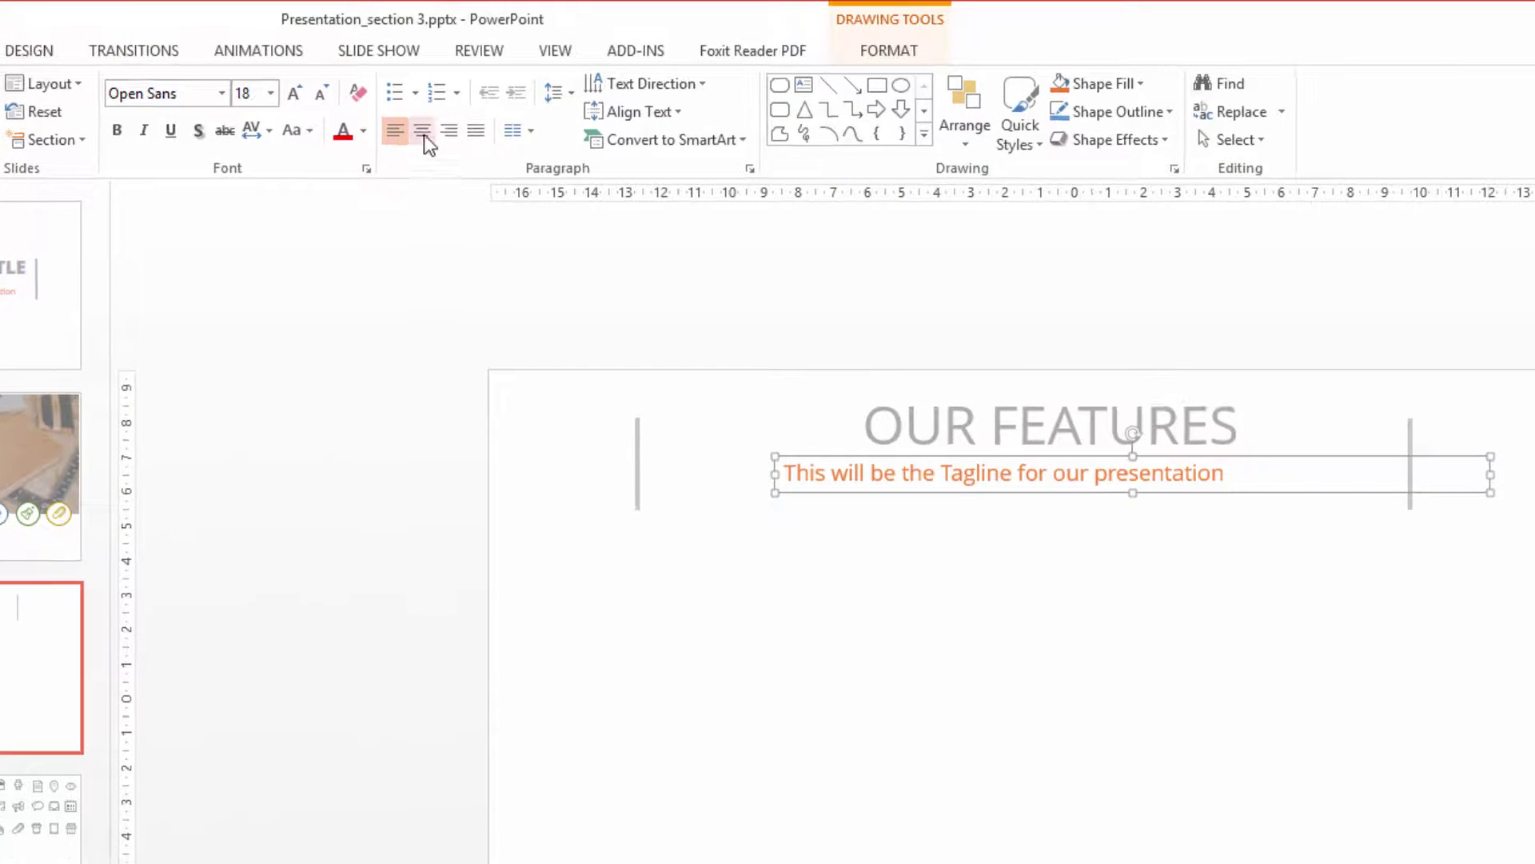
left_click(979, 396, "shift")
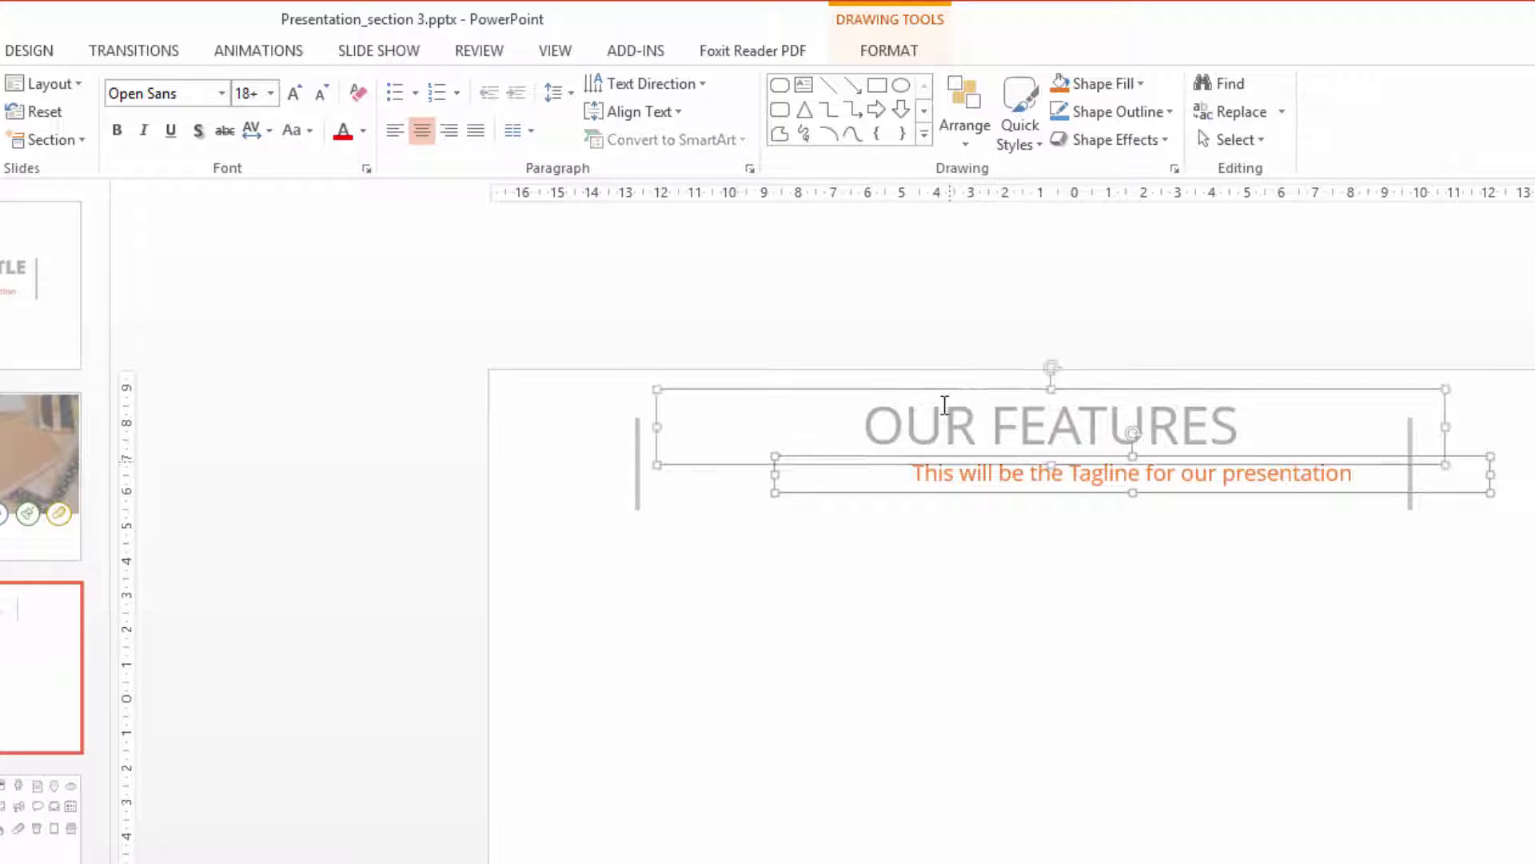
left_click(880, 7)
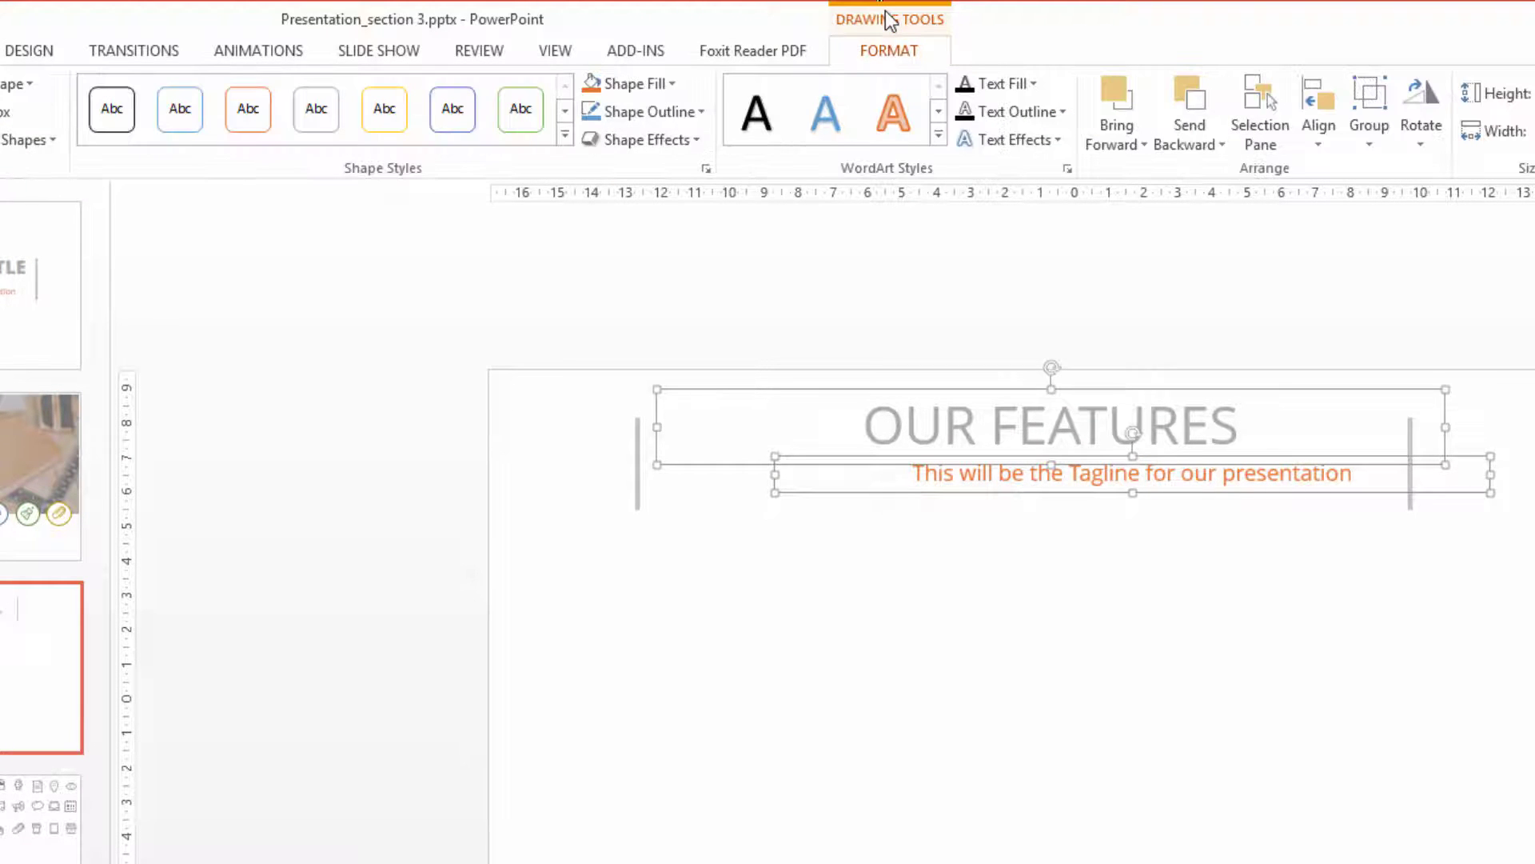
left_click(1317, 136)
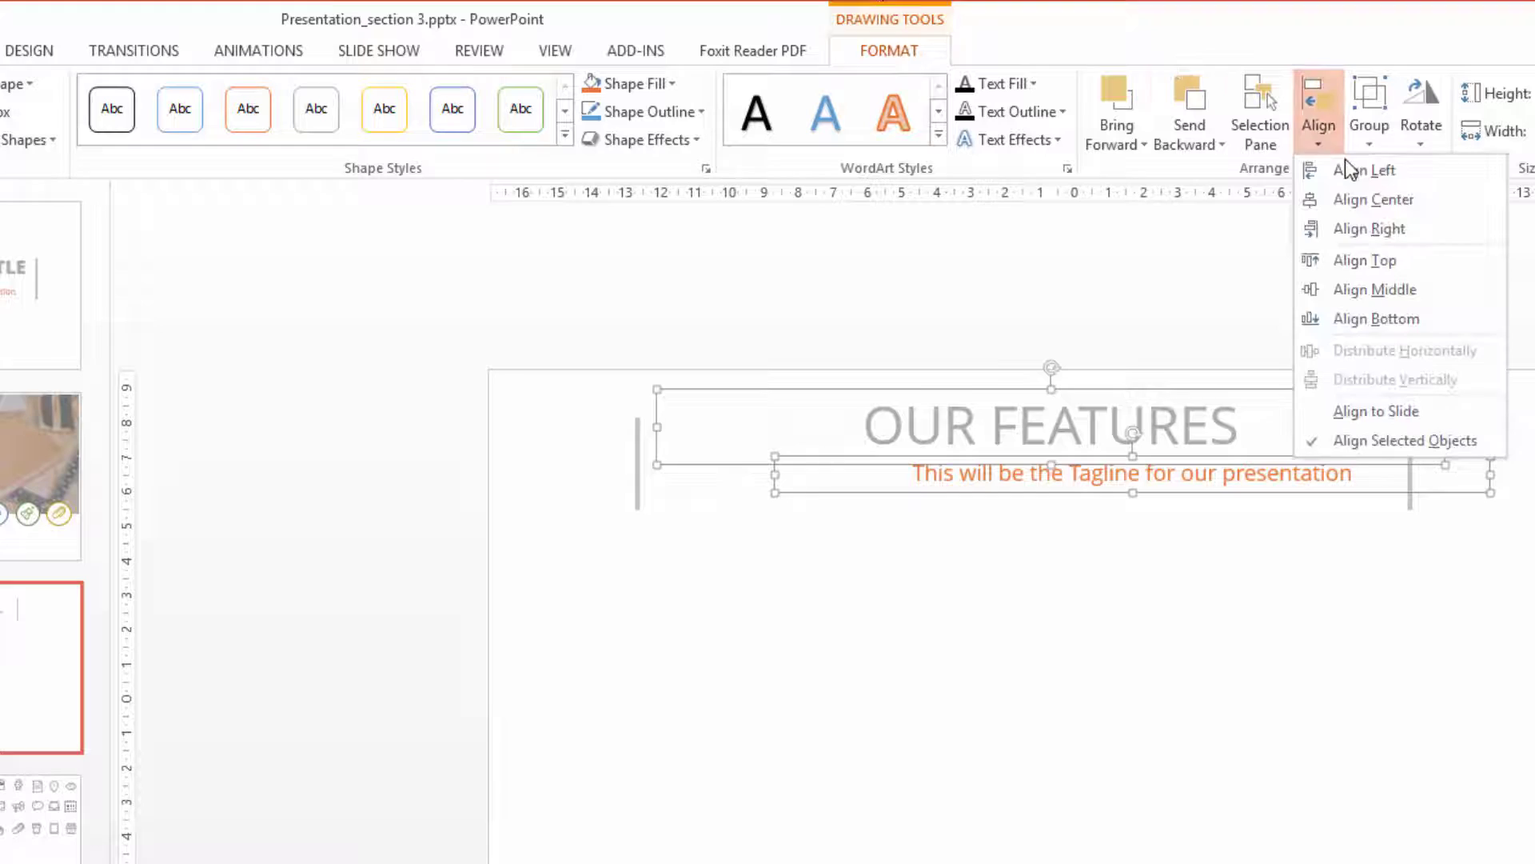
left_click(1372, 199)
left_click(1034, 702)
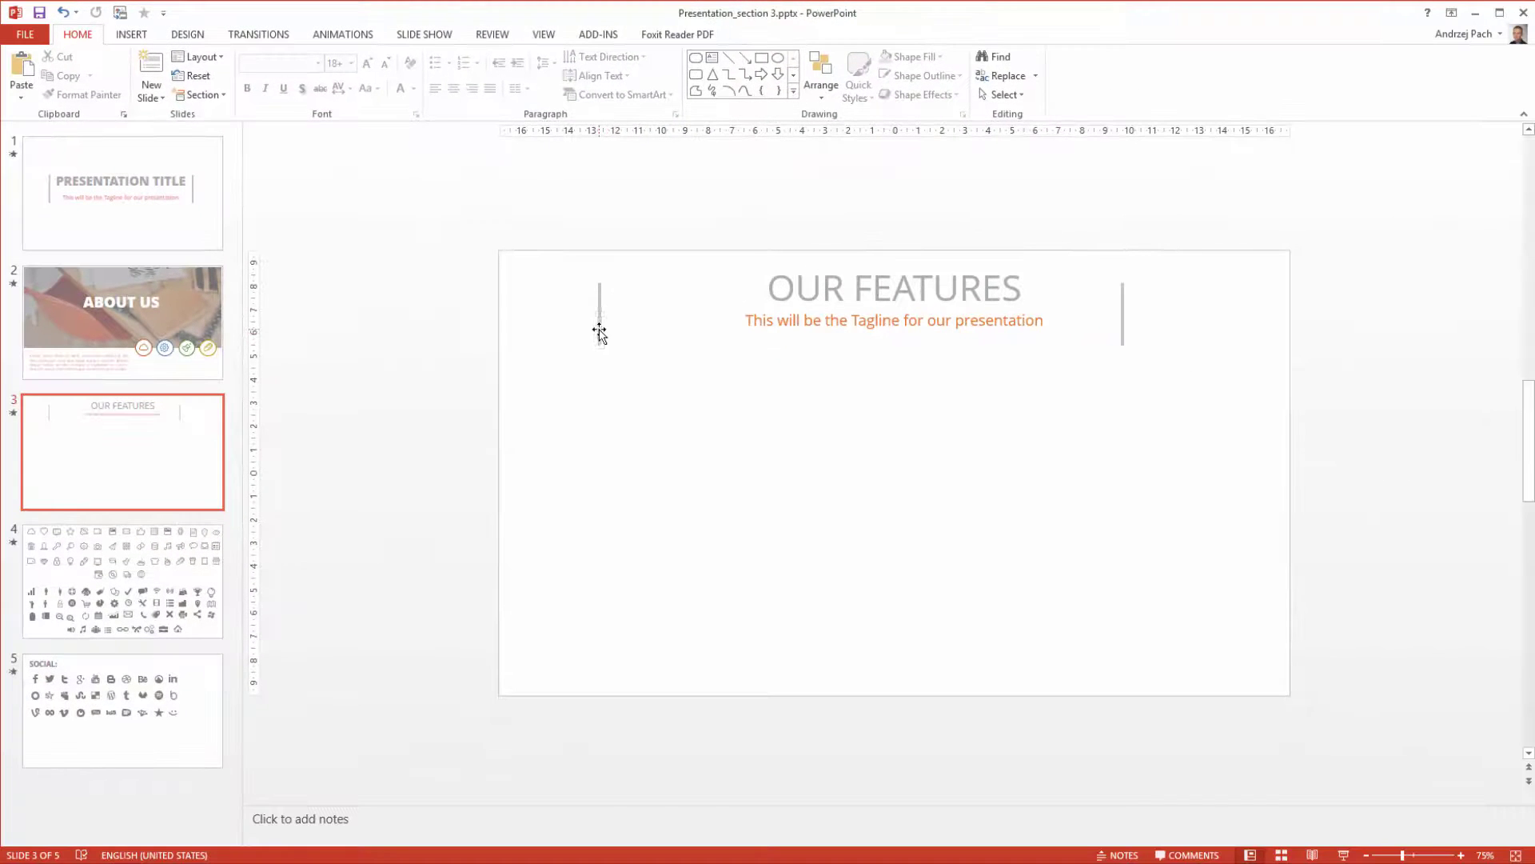
- Move the left and right grey bars in to sit just beside the OUR FEATURES title
left_click_drag(637, 492, 772, 467)
left_click_drag(691, 316, 708, 315)
left_click_drag(1132, 324, 1082, 329)
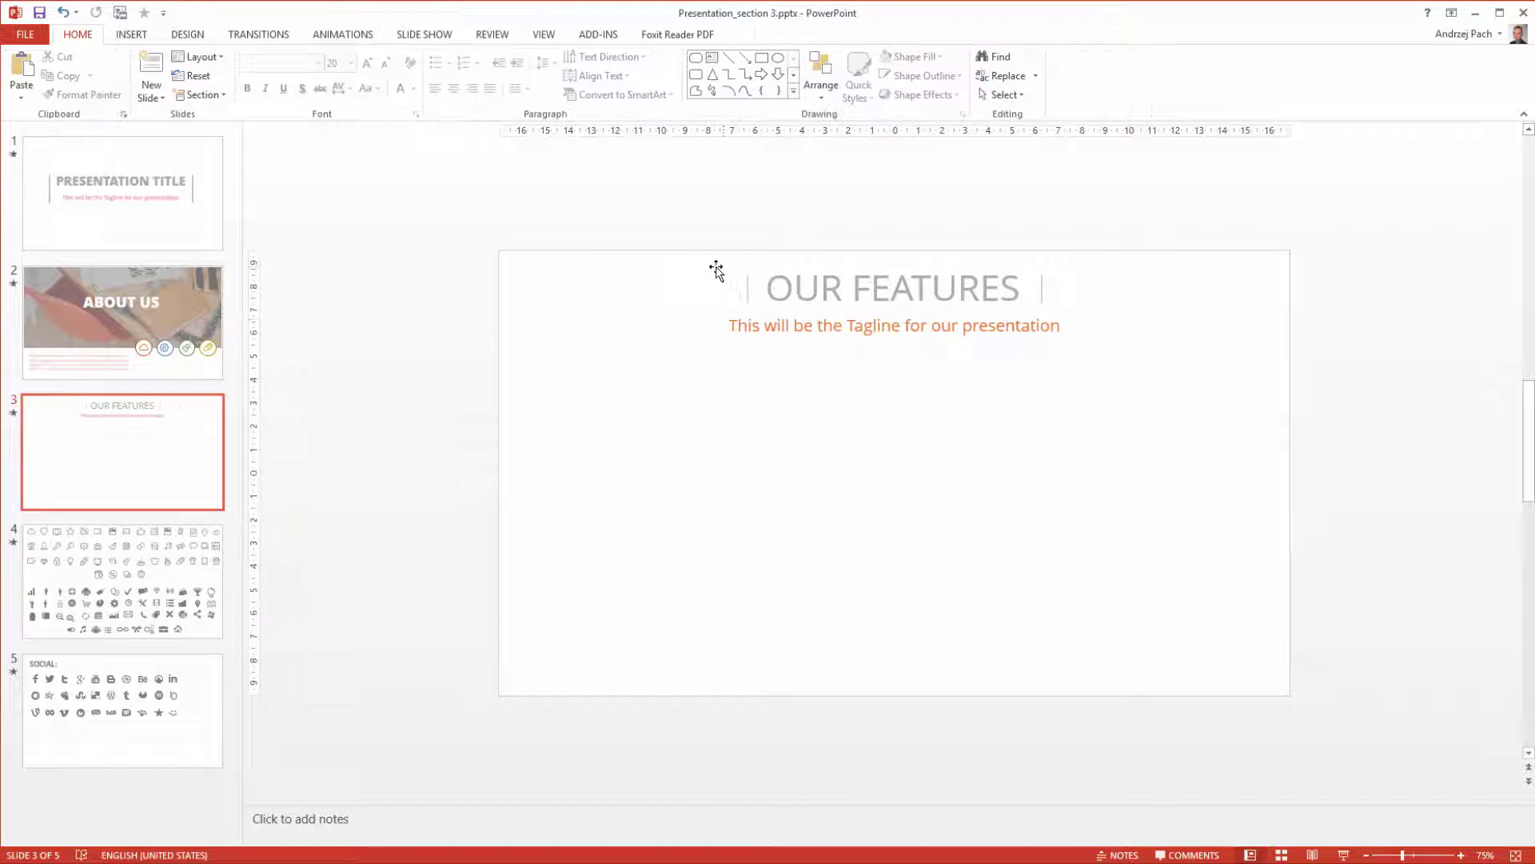
left_click_drag(649, 232, 1088, 324)
left_click(99, 217)
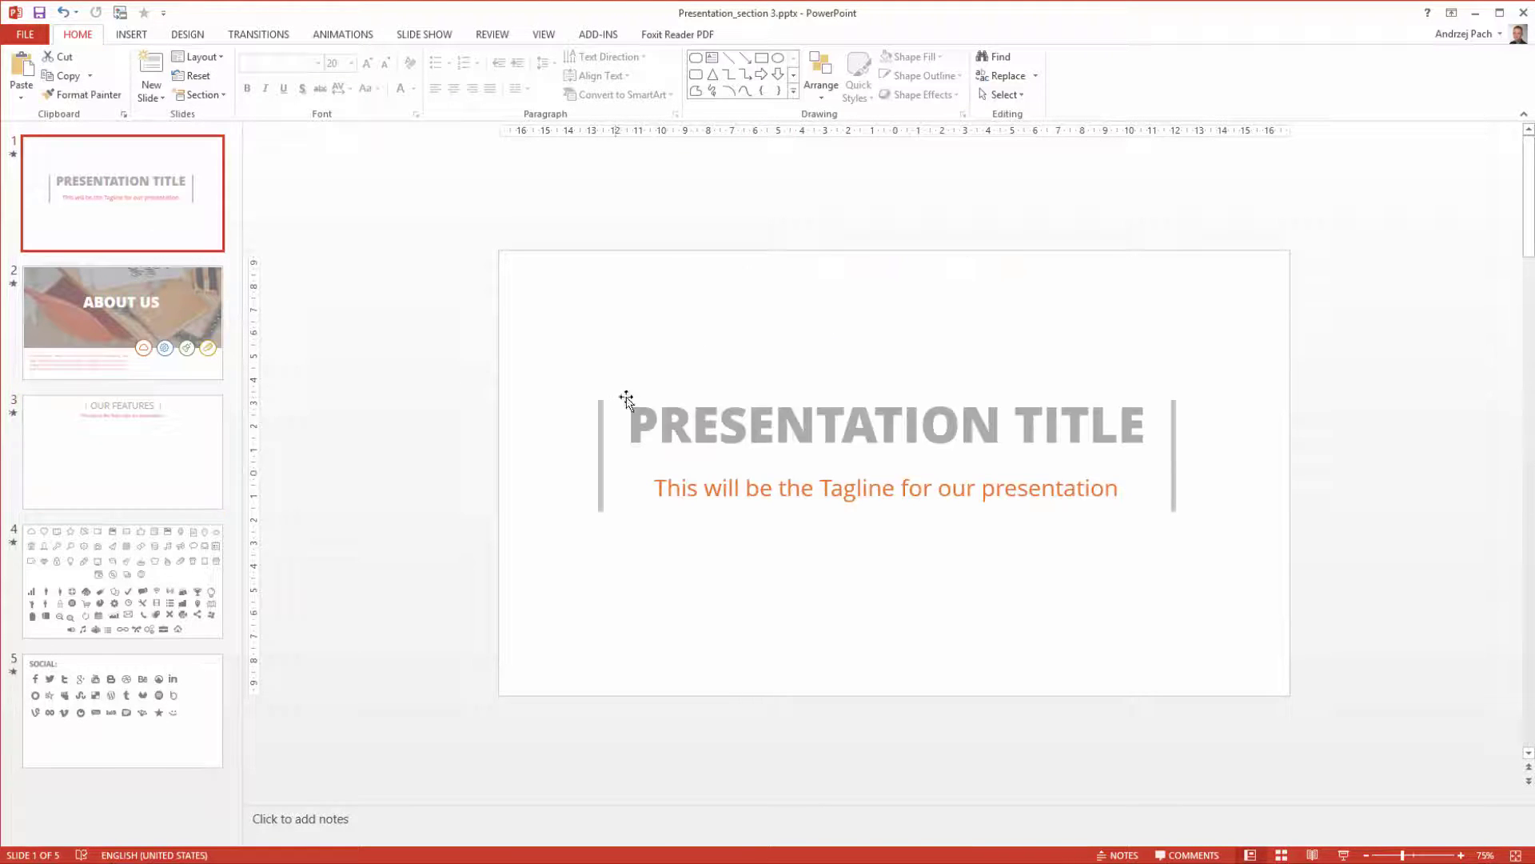
key("Down")
key("Down")
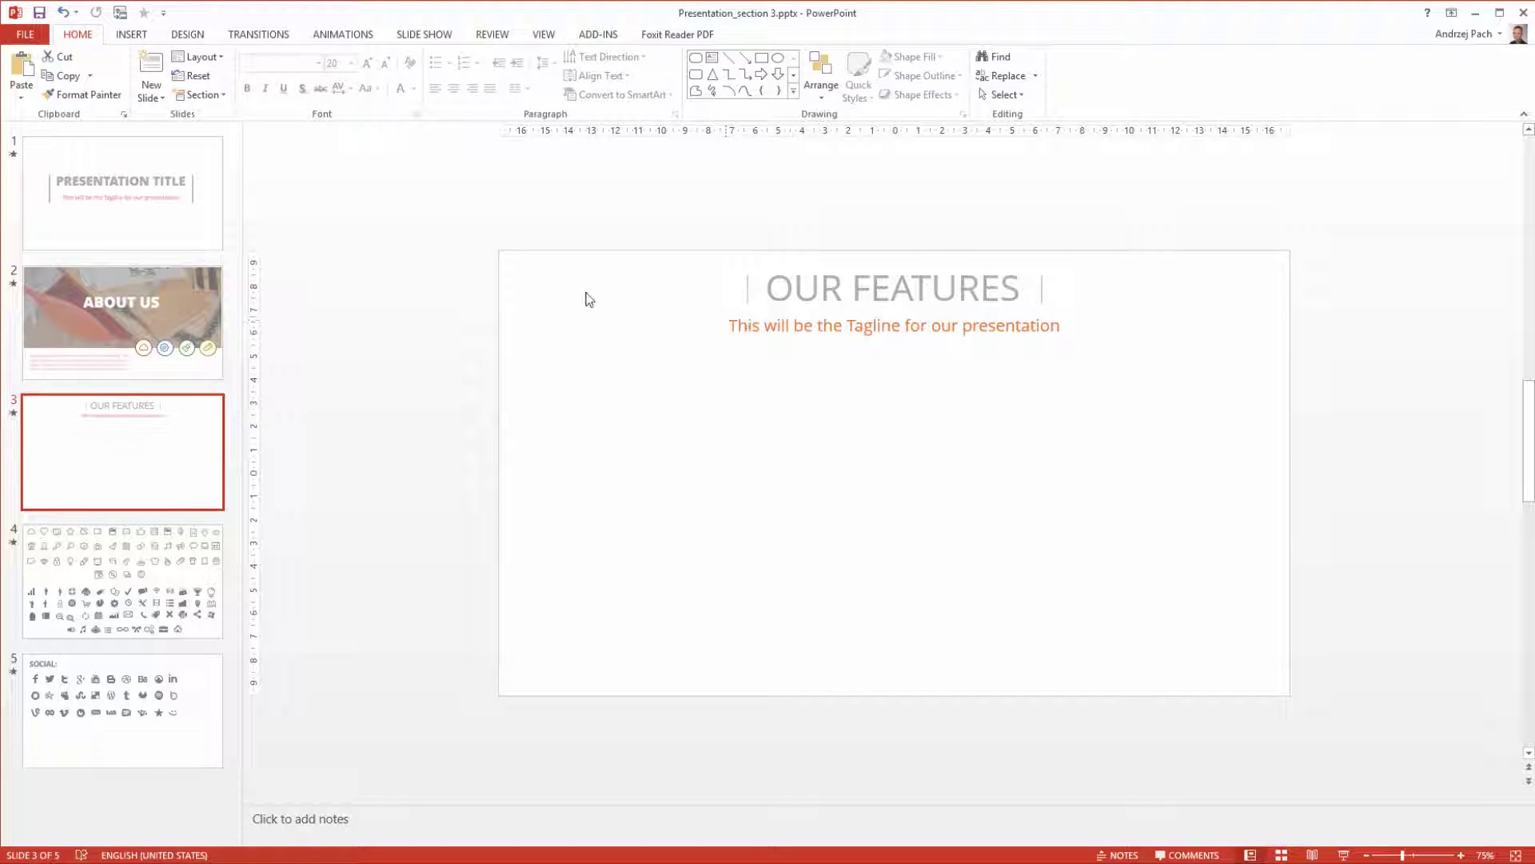
mouse_move(625, 180)
left_mouse_down()
mouse_move(1052, 295)
mouse_move(1107, 326)
left_mouse_up()
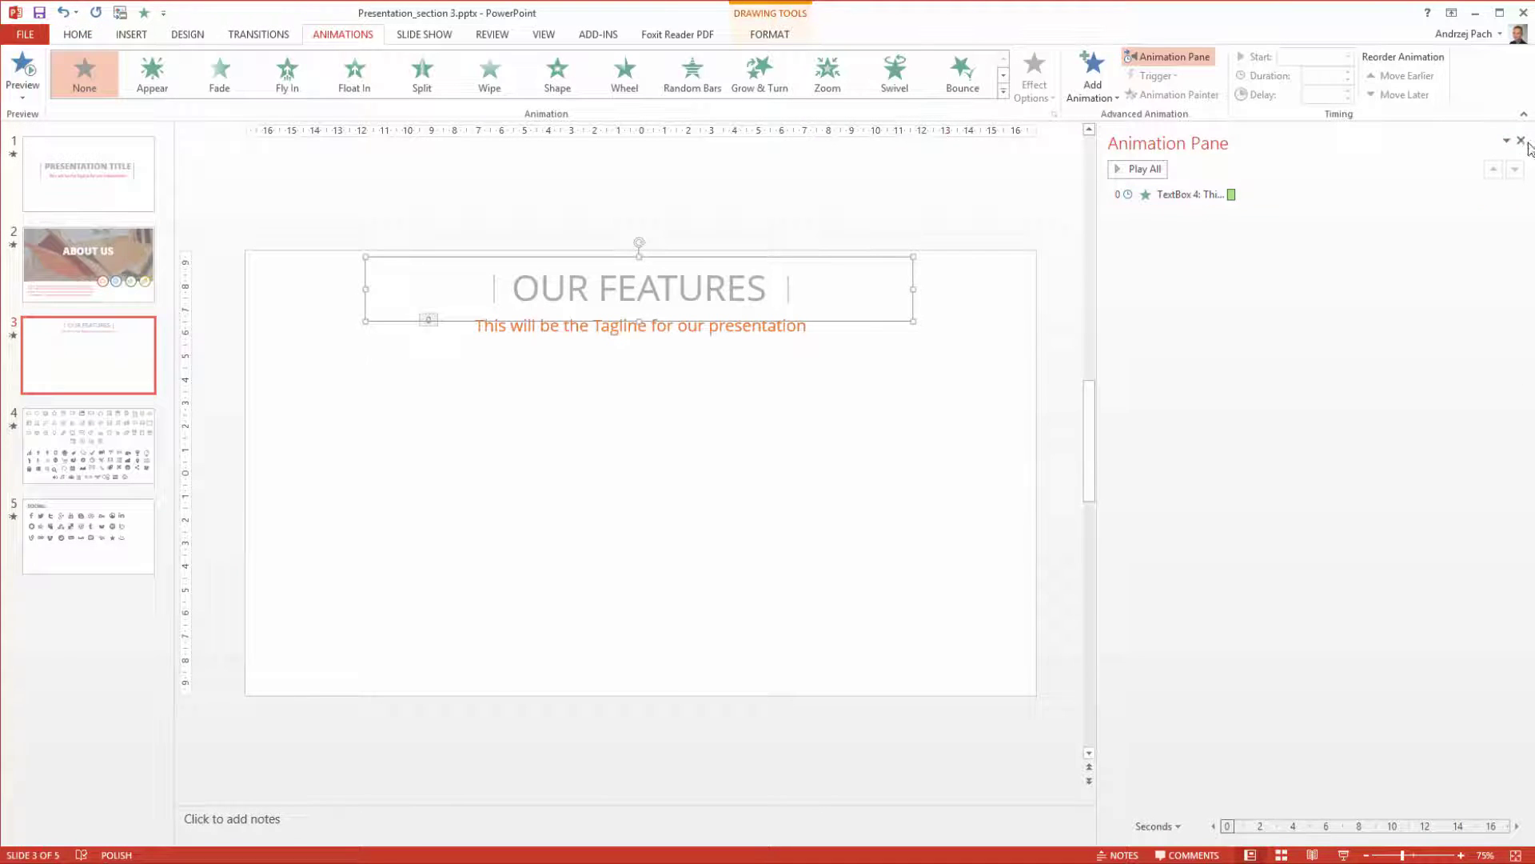
- Close the Animation Pane and deselect the title
left_click(1522, 140)
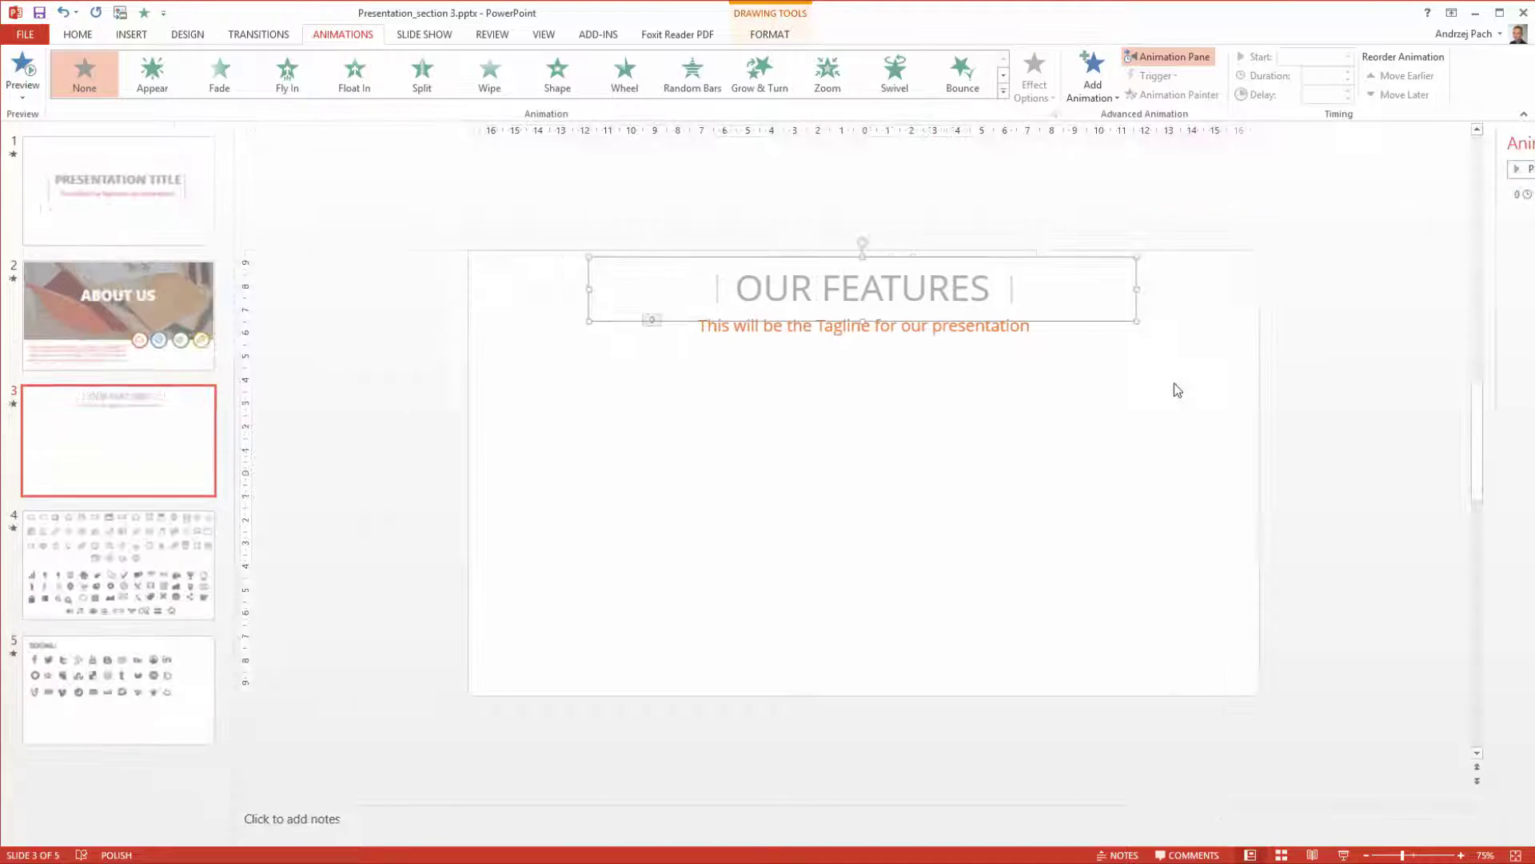
left_click(1035, 487)
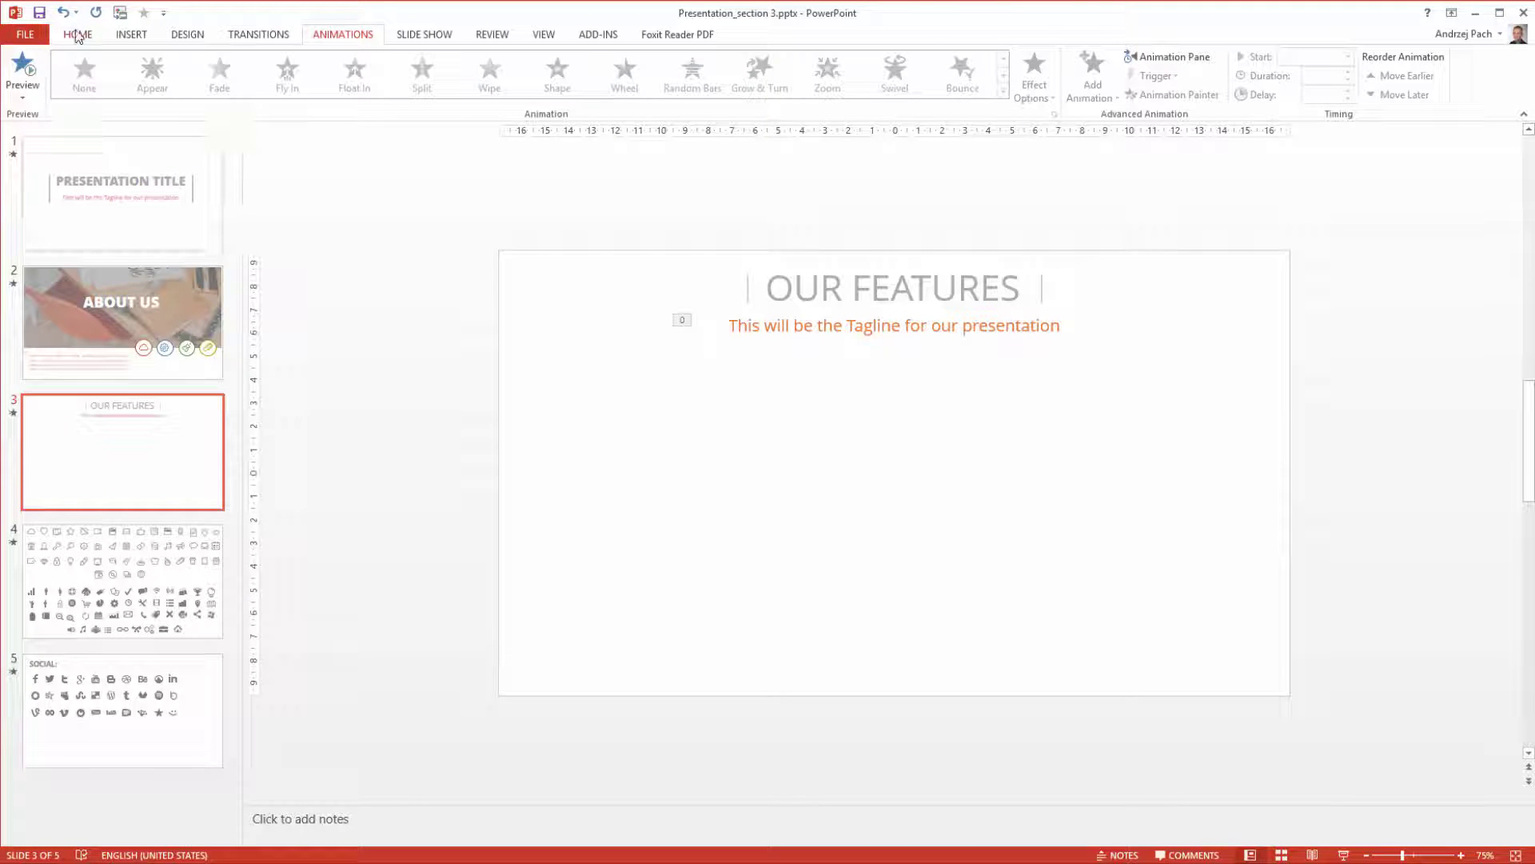
- Draw a vertical line down the slide centre below the tagline and give it 2¼ pt weight
left_click(131, 34)
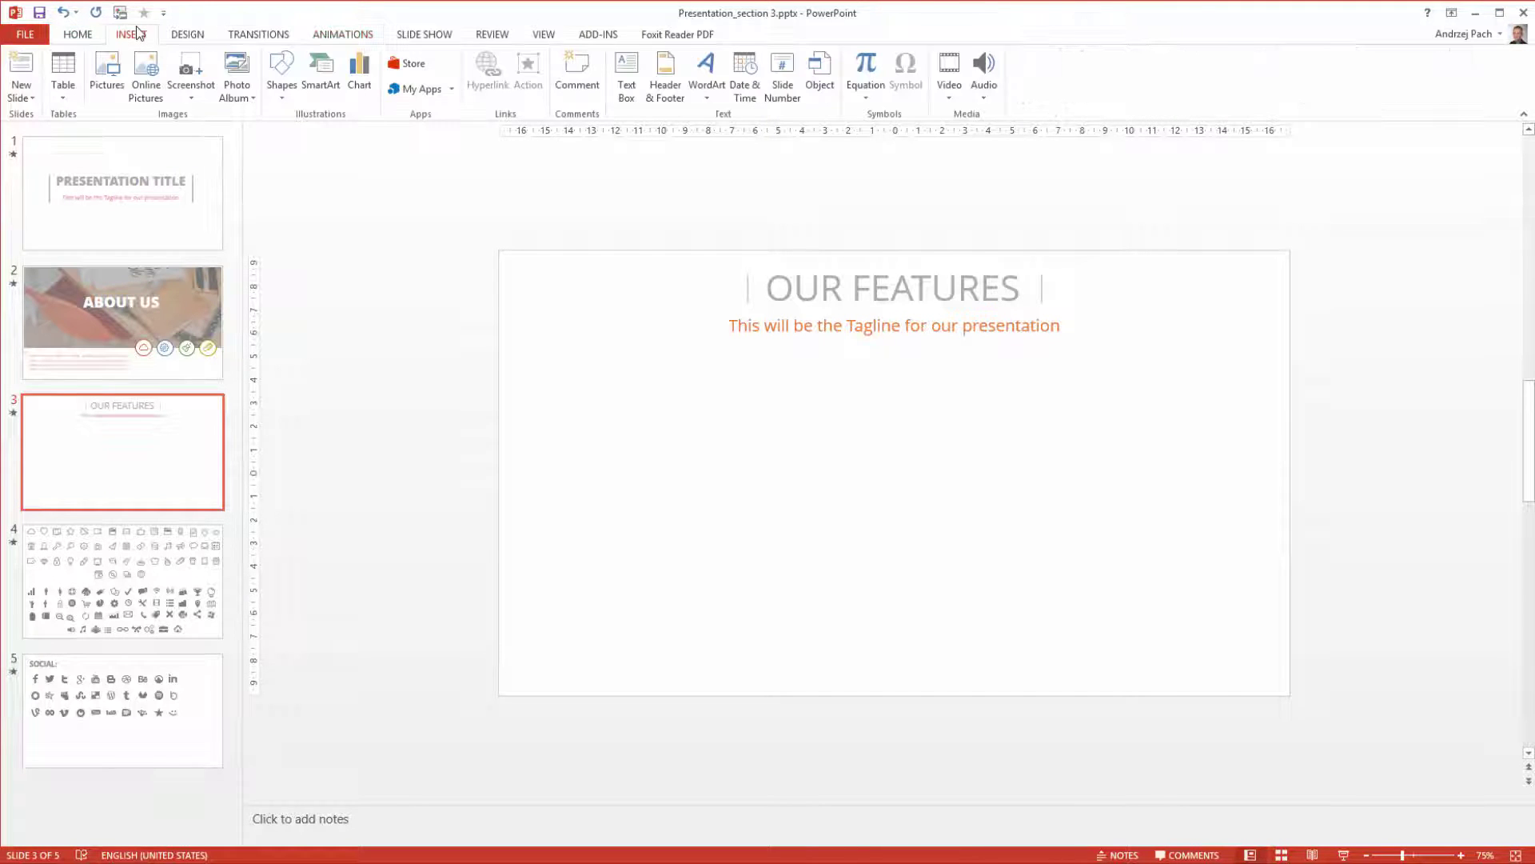
left_click(285, 96)
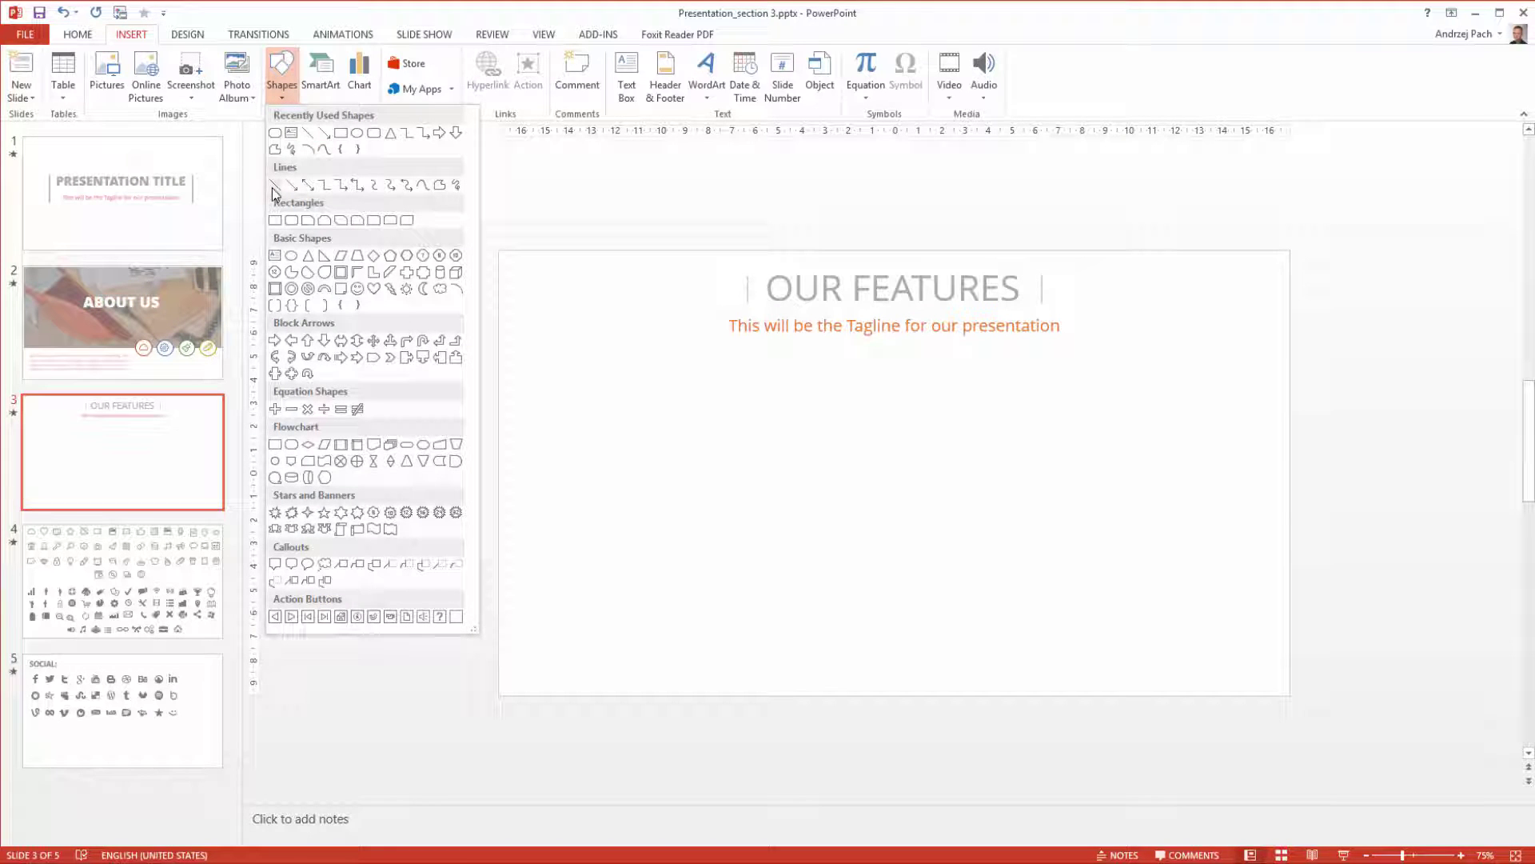
left_click(274, 186)
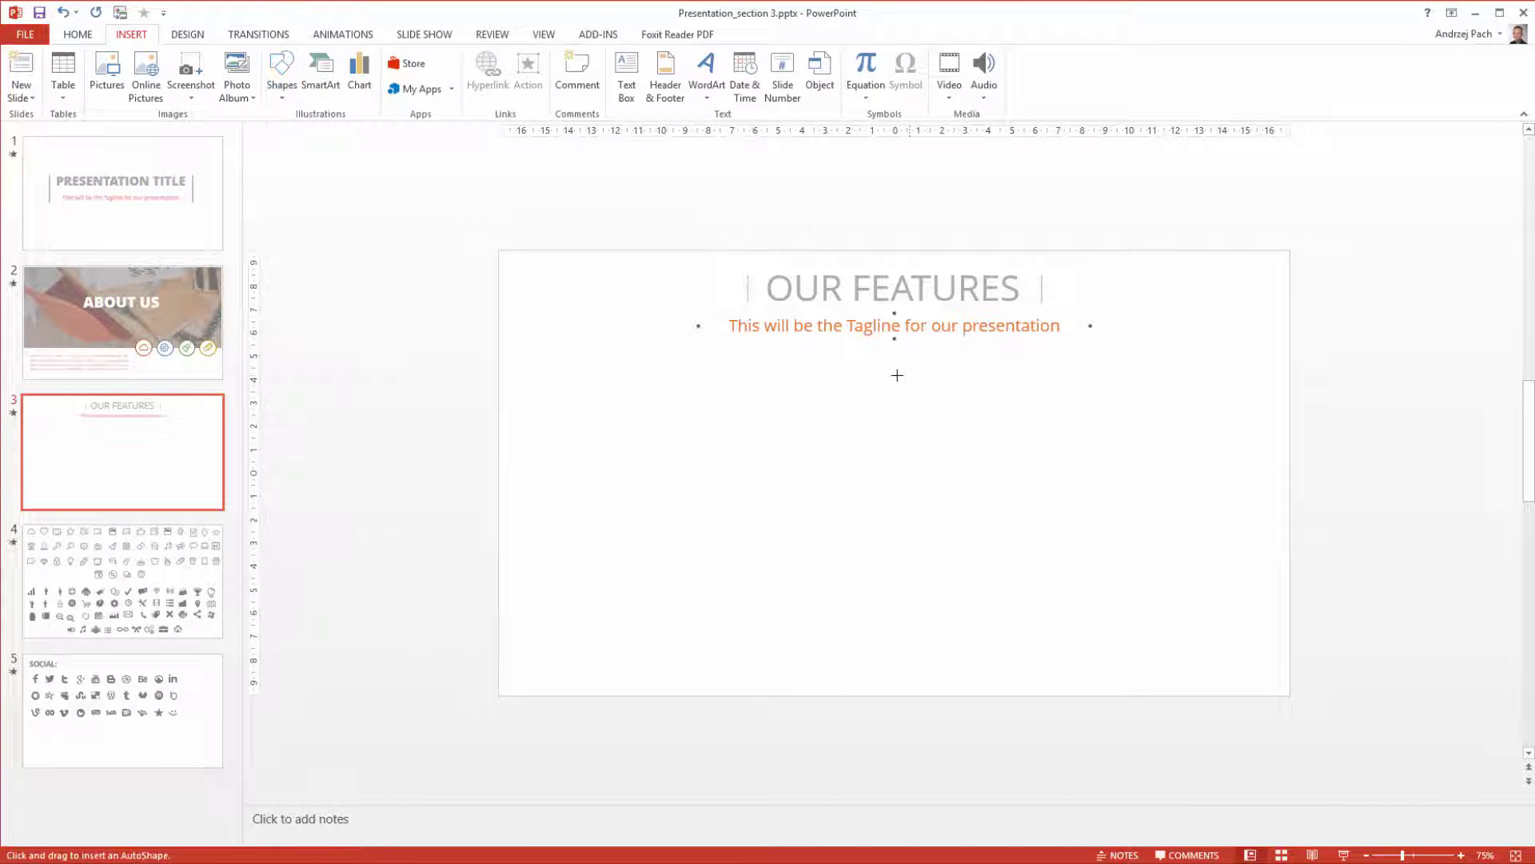
left_click_drag(897, 376, 901, 647)
scroll(943, 527, "up", 3)
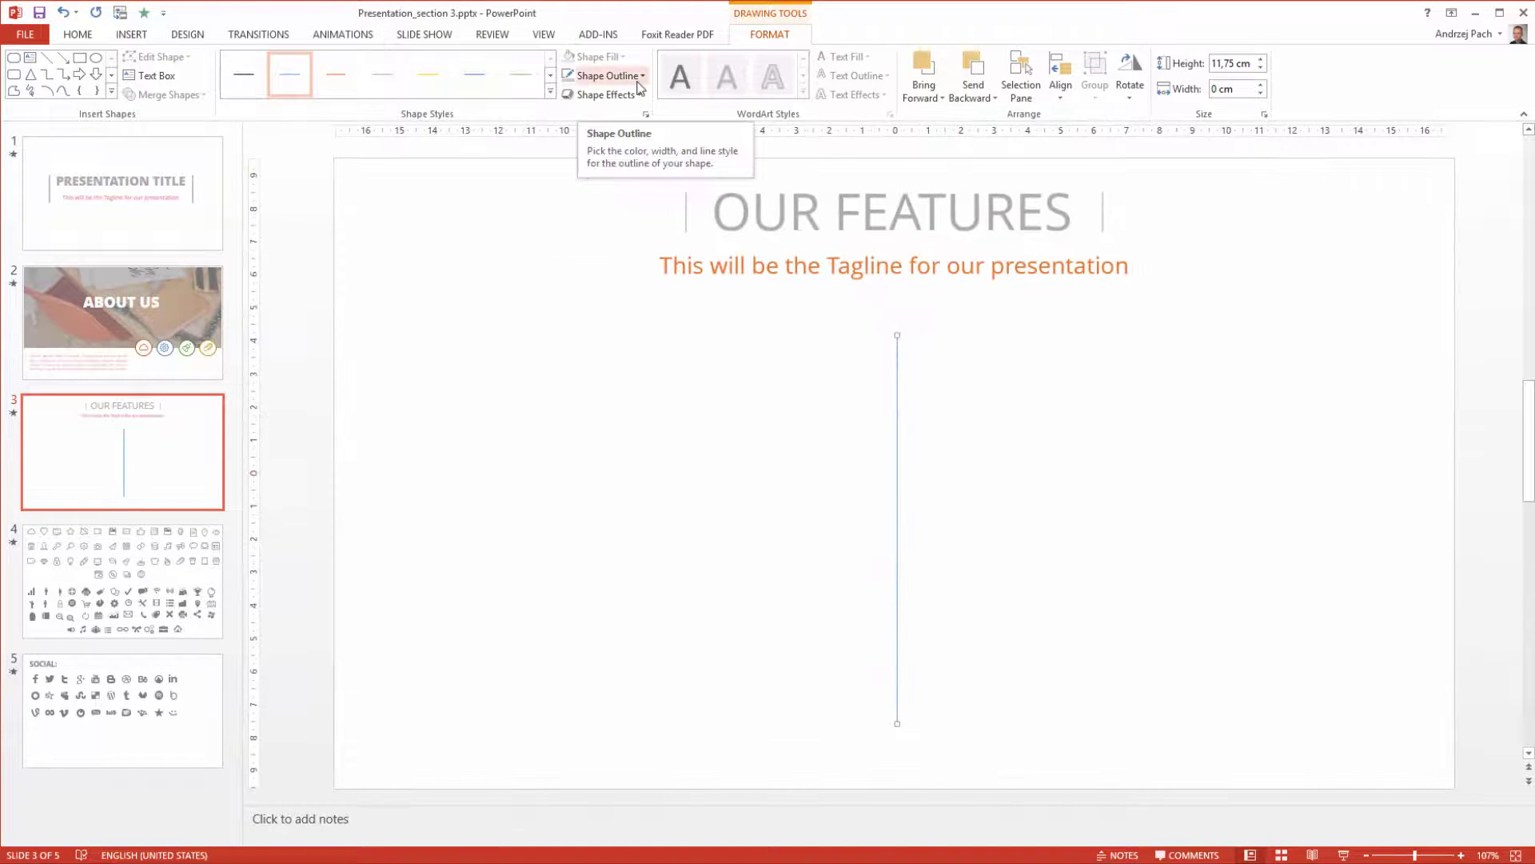
left_click(608, 75)
mouse_move(616, 315)
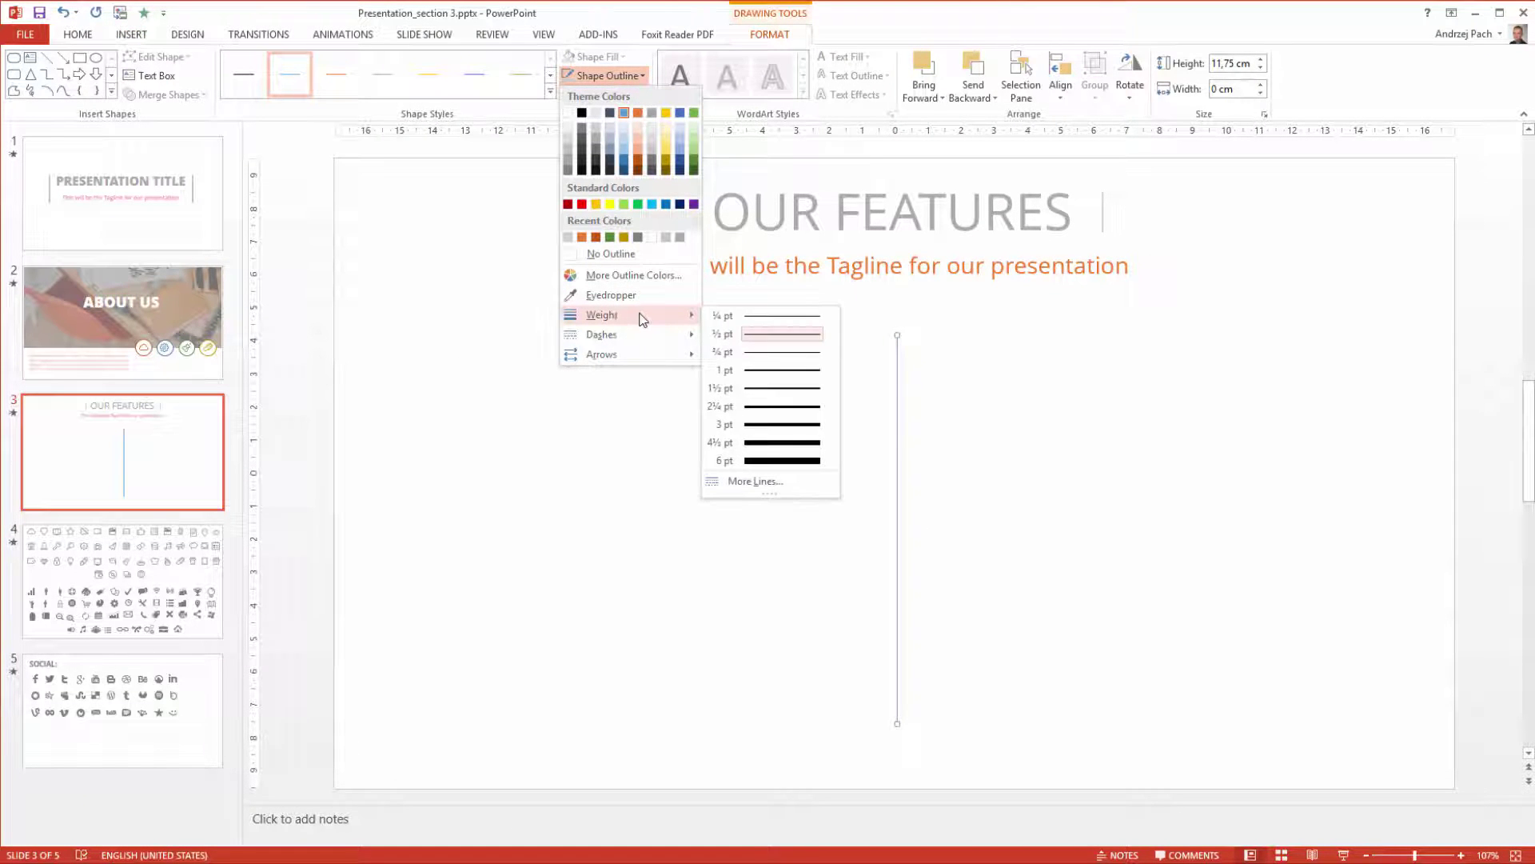
left_click(774, 407)
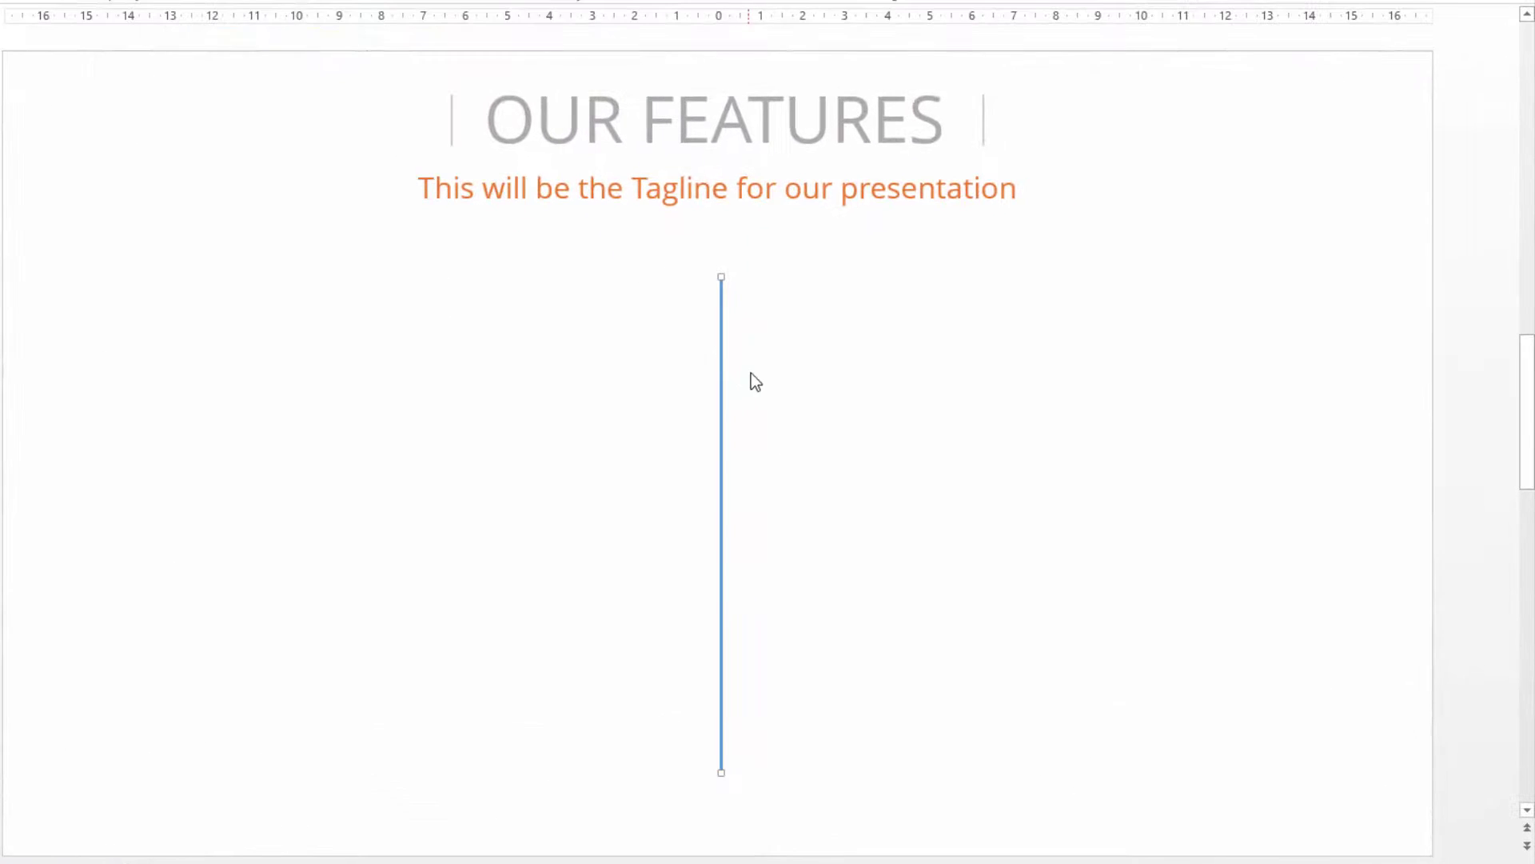
- Colour the vertical line the title's grey with the eyedropper and make it Round Dot
right_click(723, 371)
left_click(817, 730)
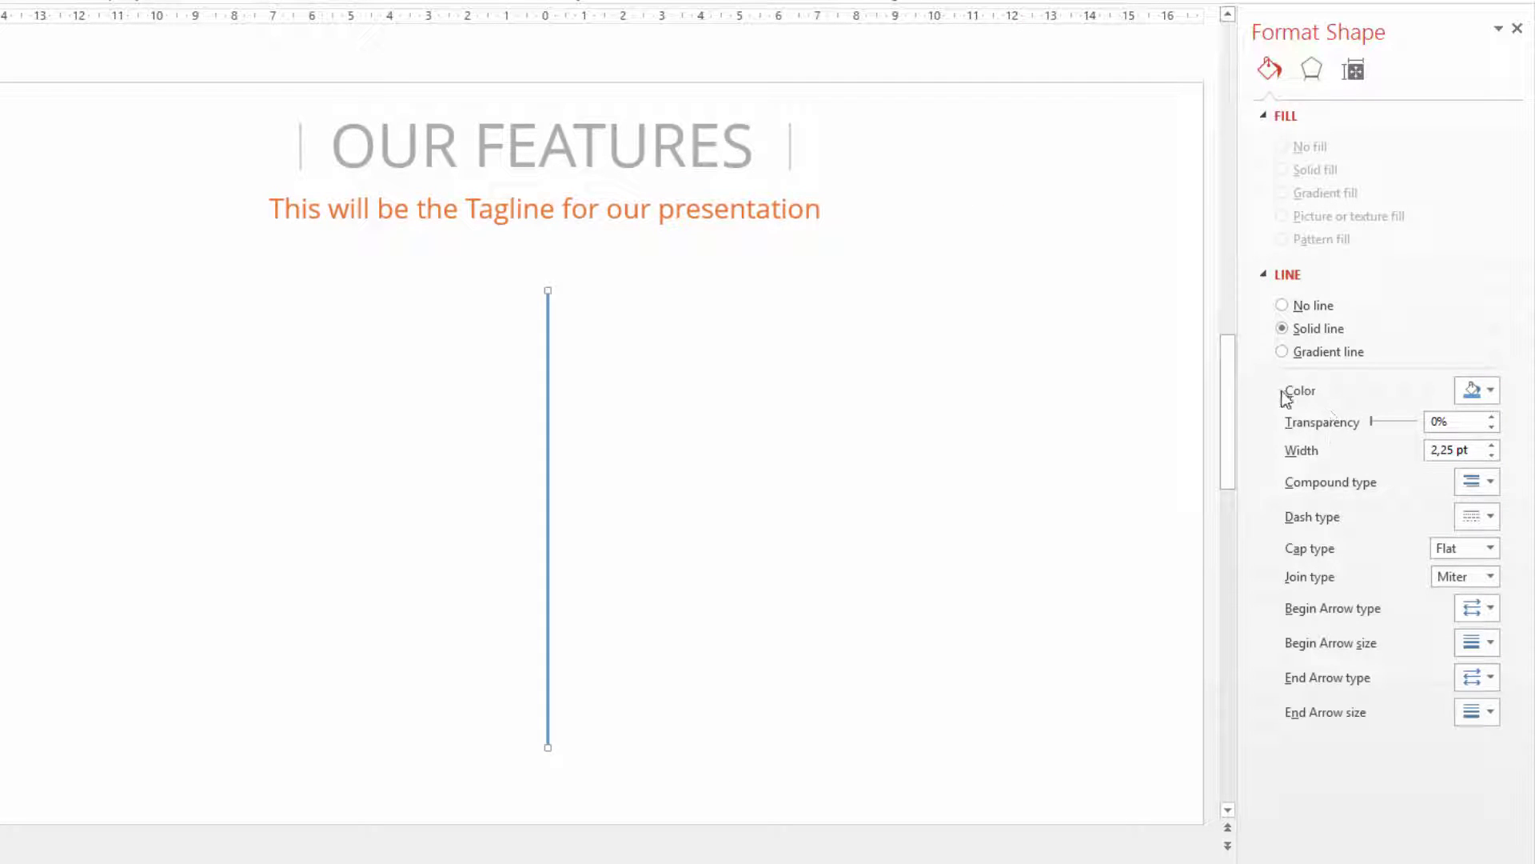
left_click(1462, 389)
left_click(1469, 637)
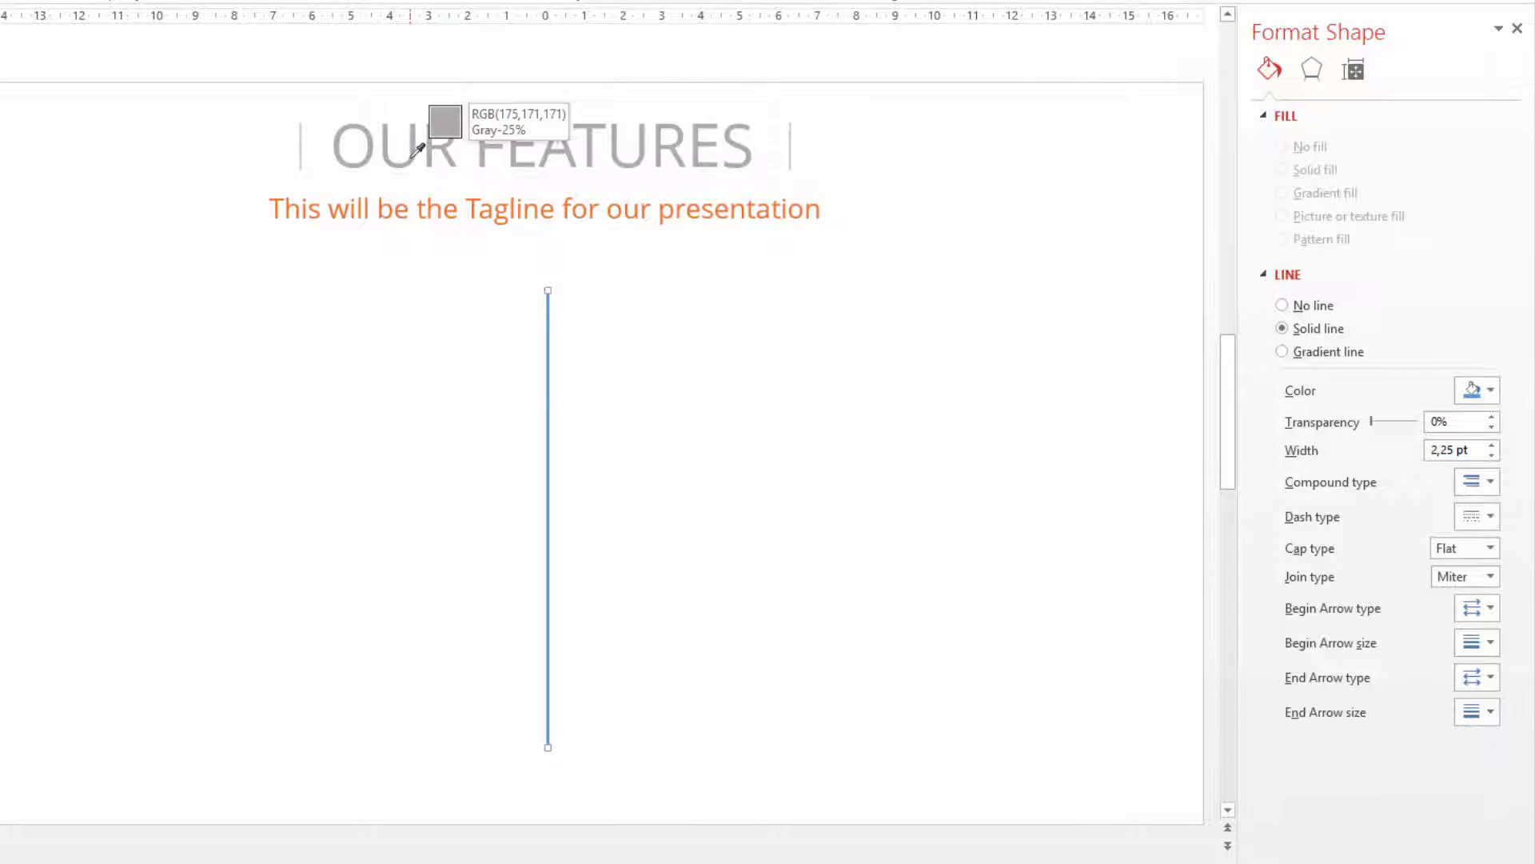
left_click(412, 156)
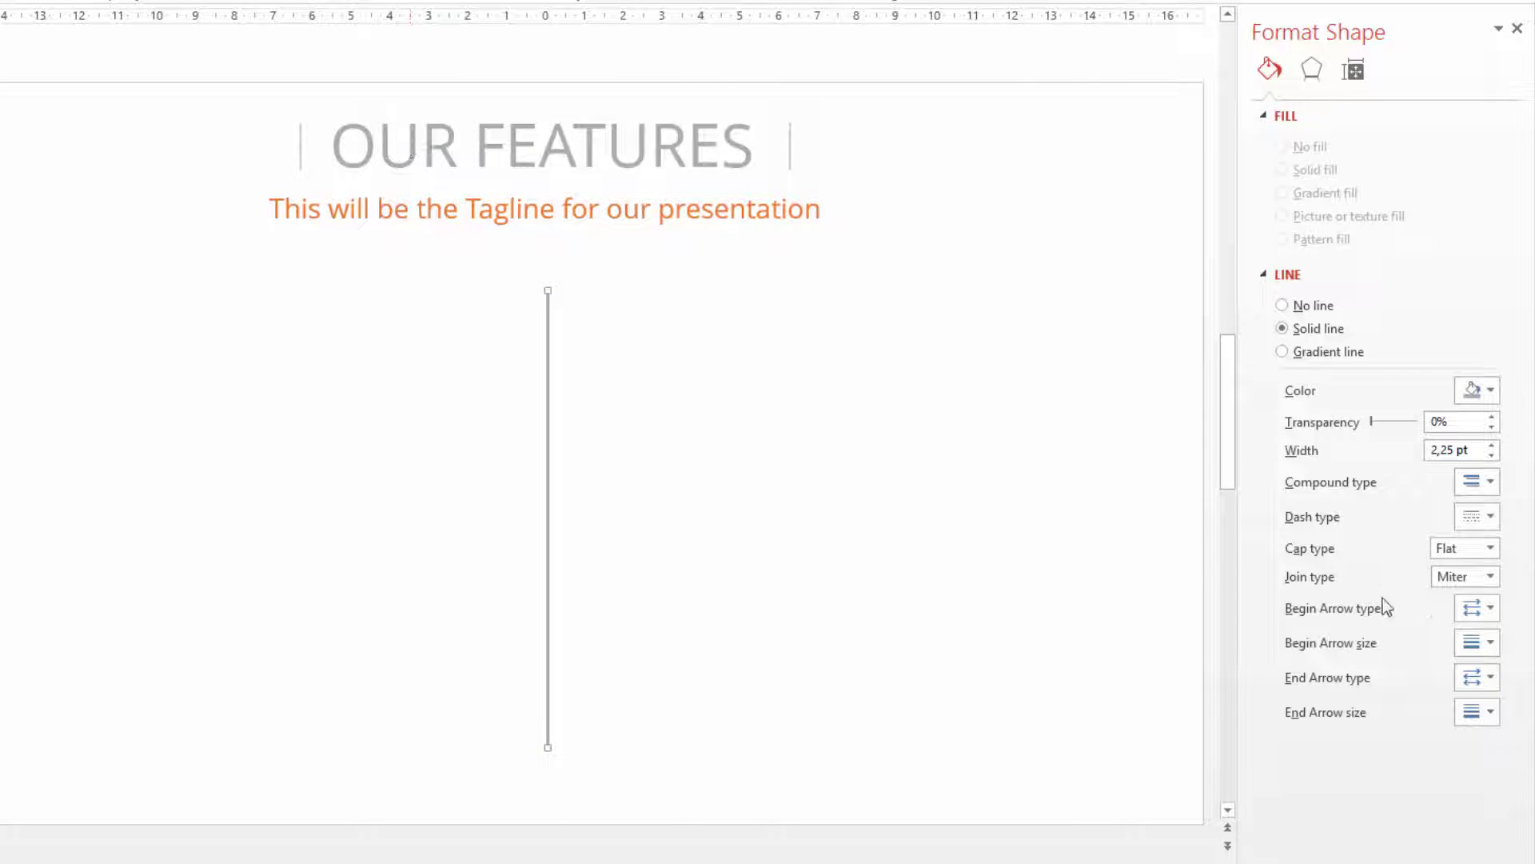
left_click(1490, 517)
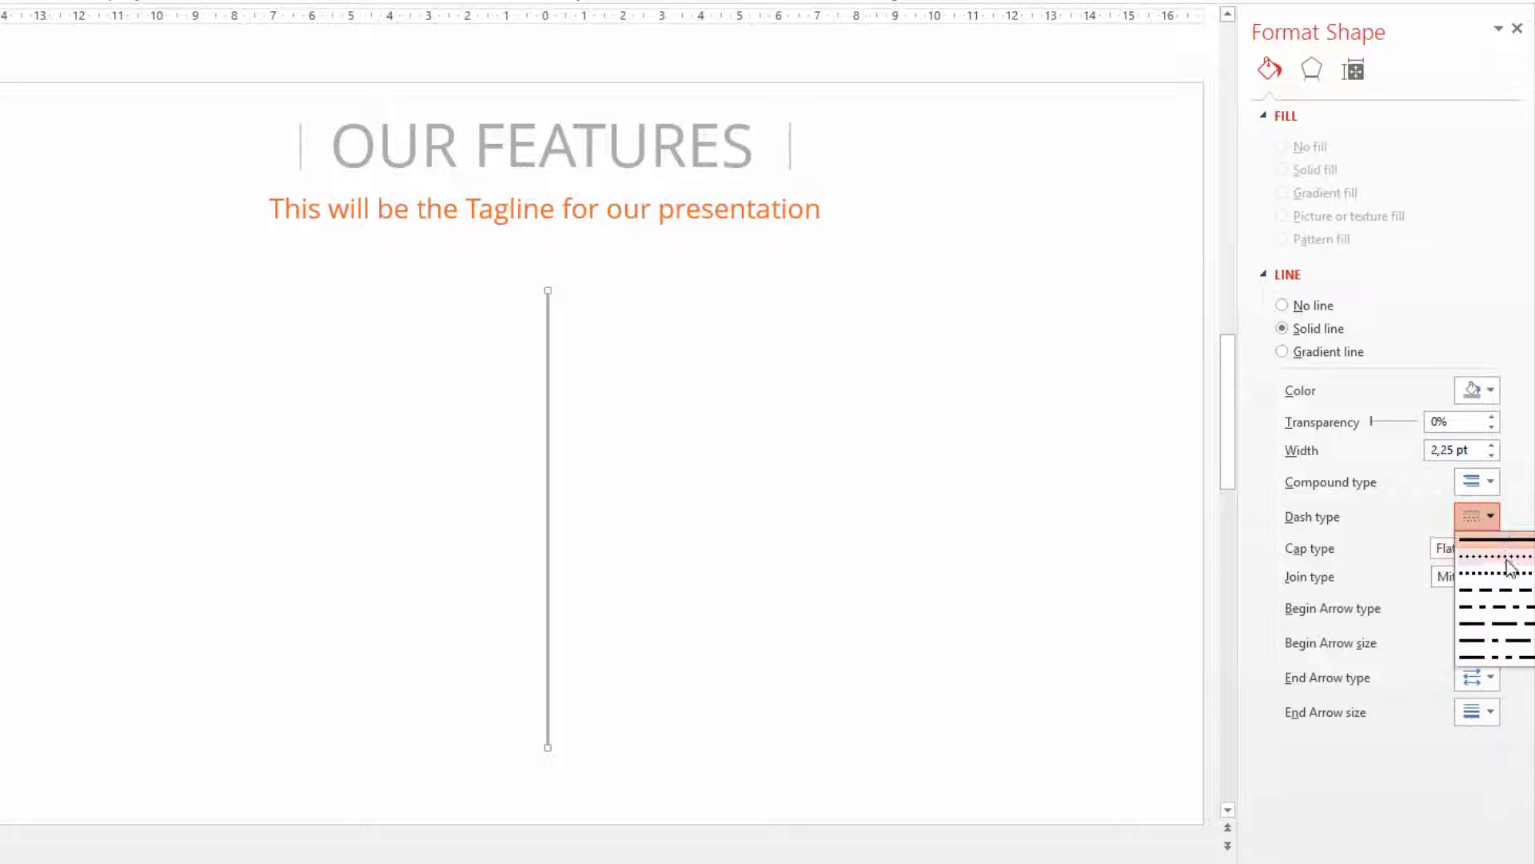
left_click(1507, 560)
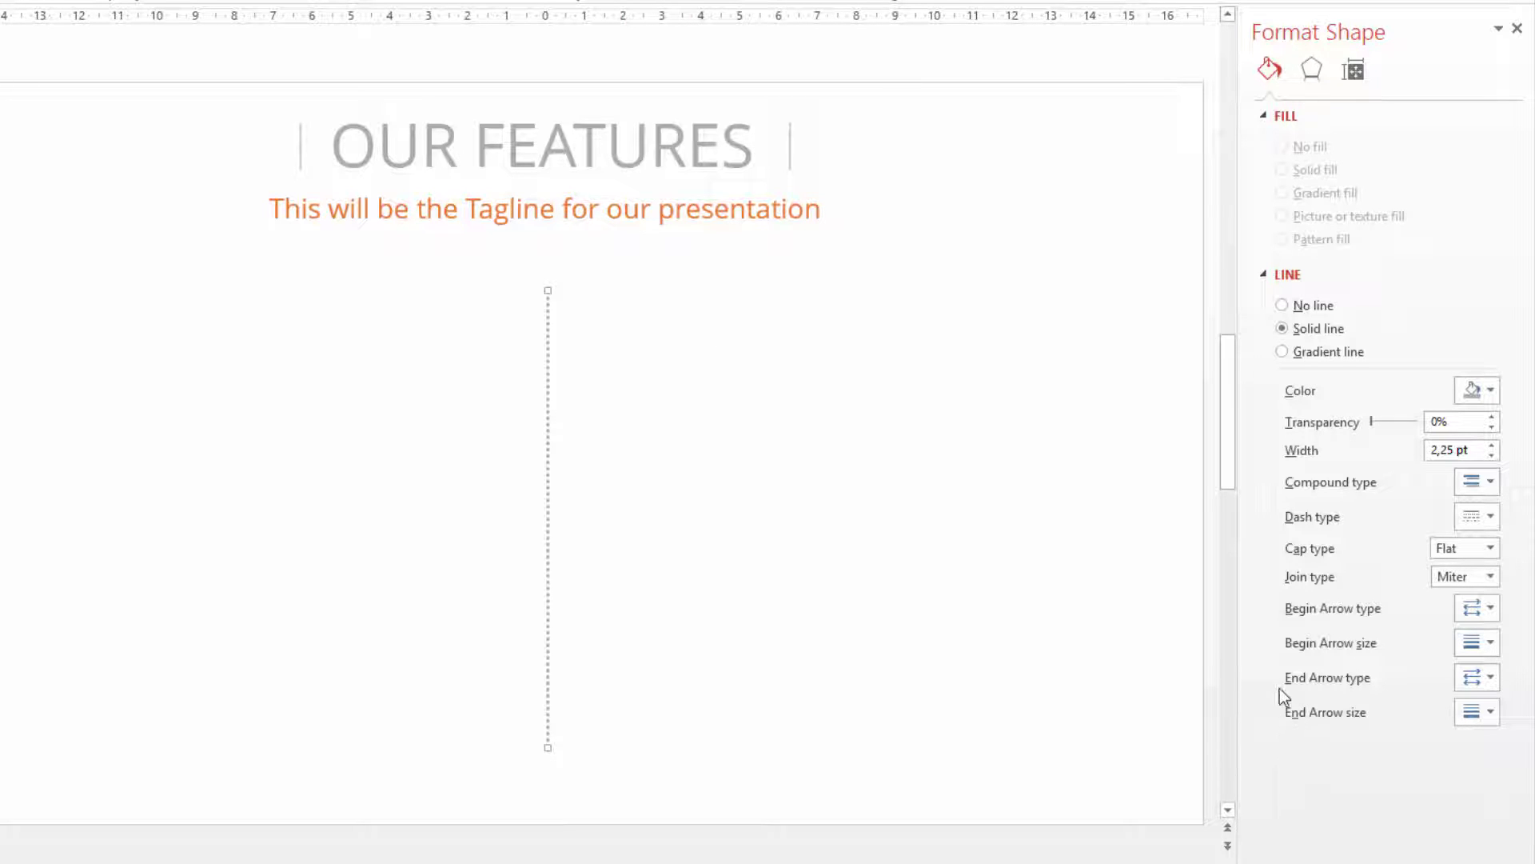
- Review the begin and end arrow types unchanged, then deselect the line to show background settings
left_click(1484, 616)
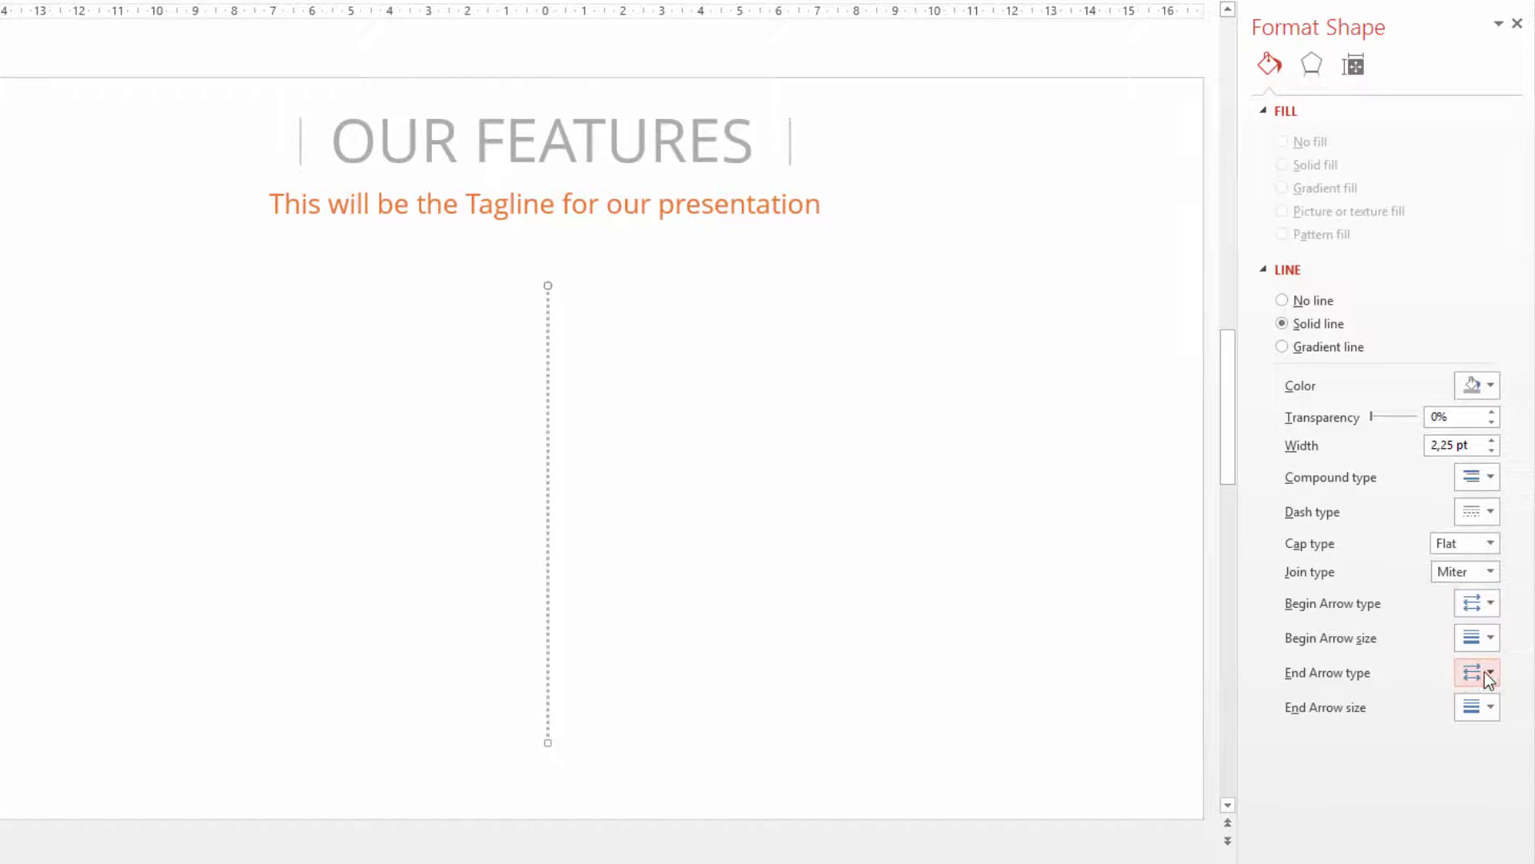
left_click(1485, 678)
left_click(1011, 641)
left_click(593, 727)
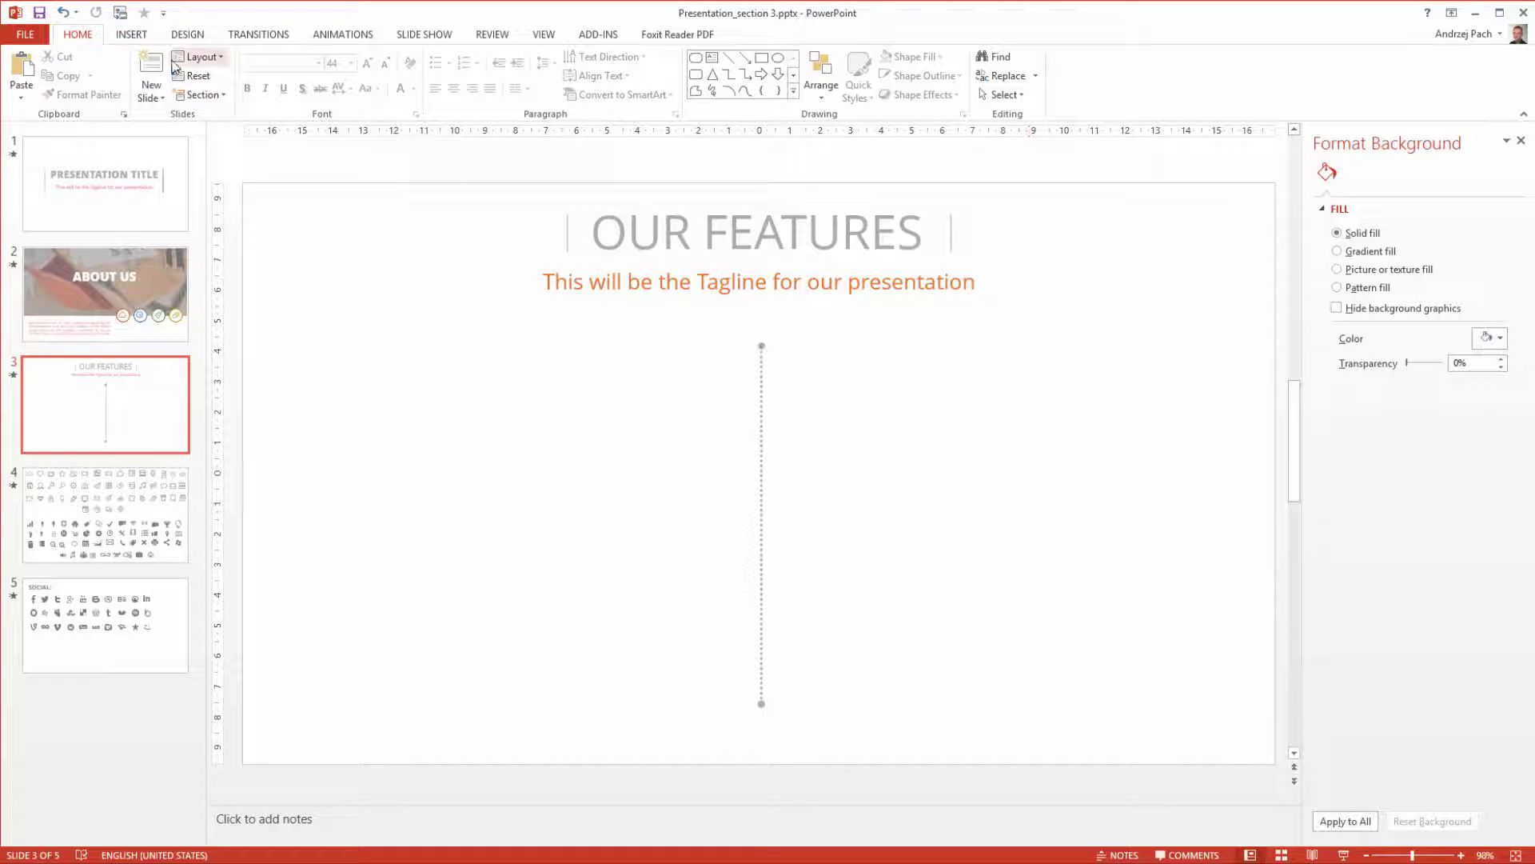
- Draw a short horizontal line across the vertical dotted line
left_click(131, 35)
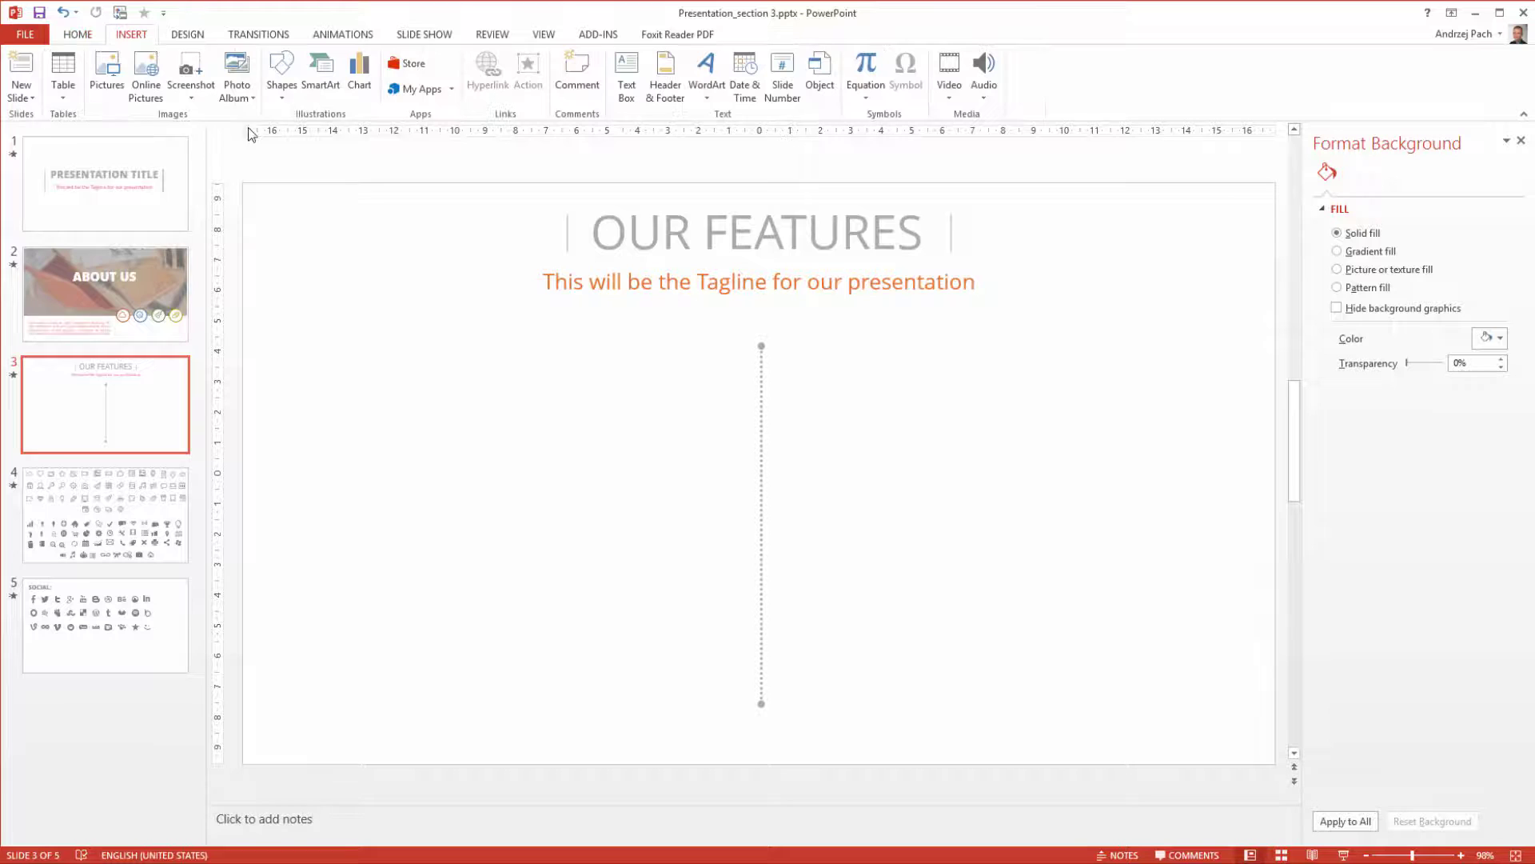
left_click(282, 76)
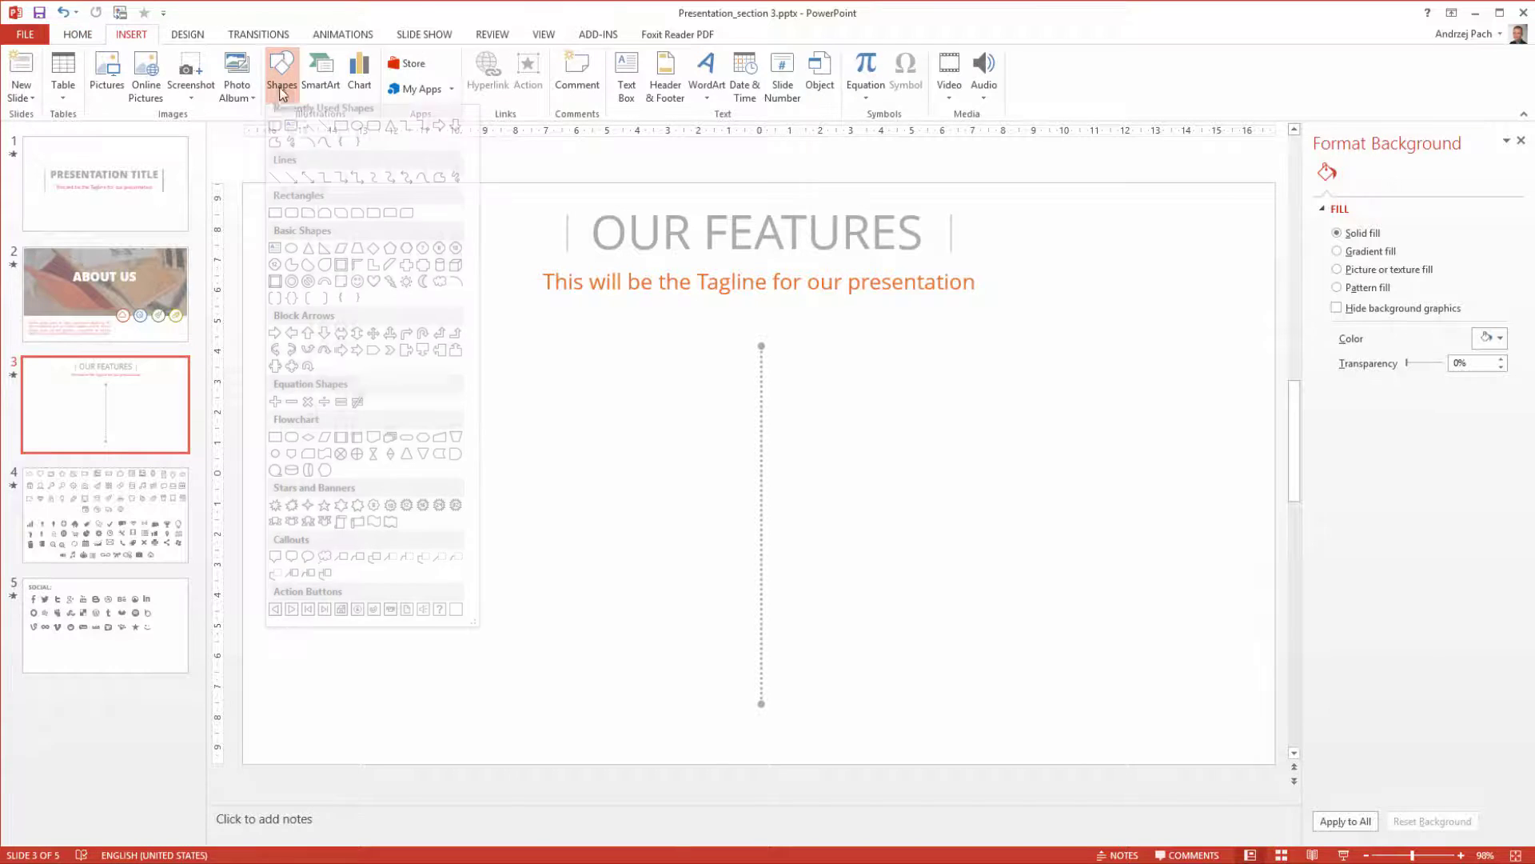
left_click(277, 188)
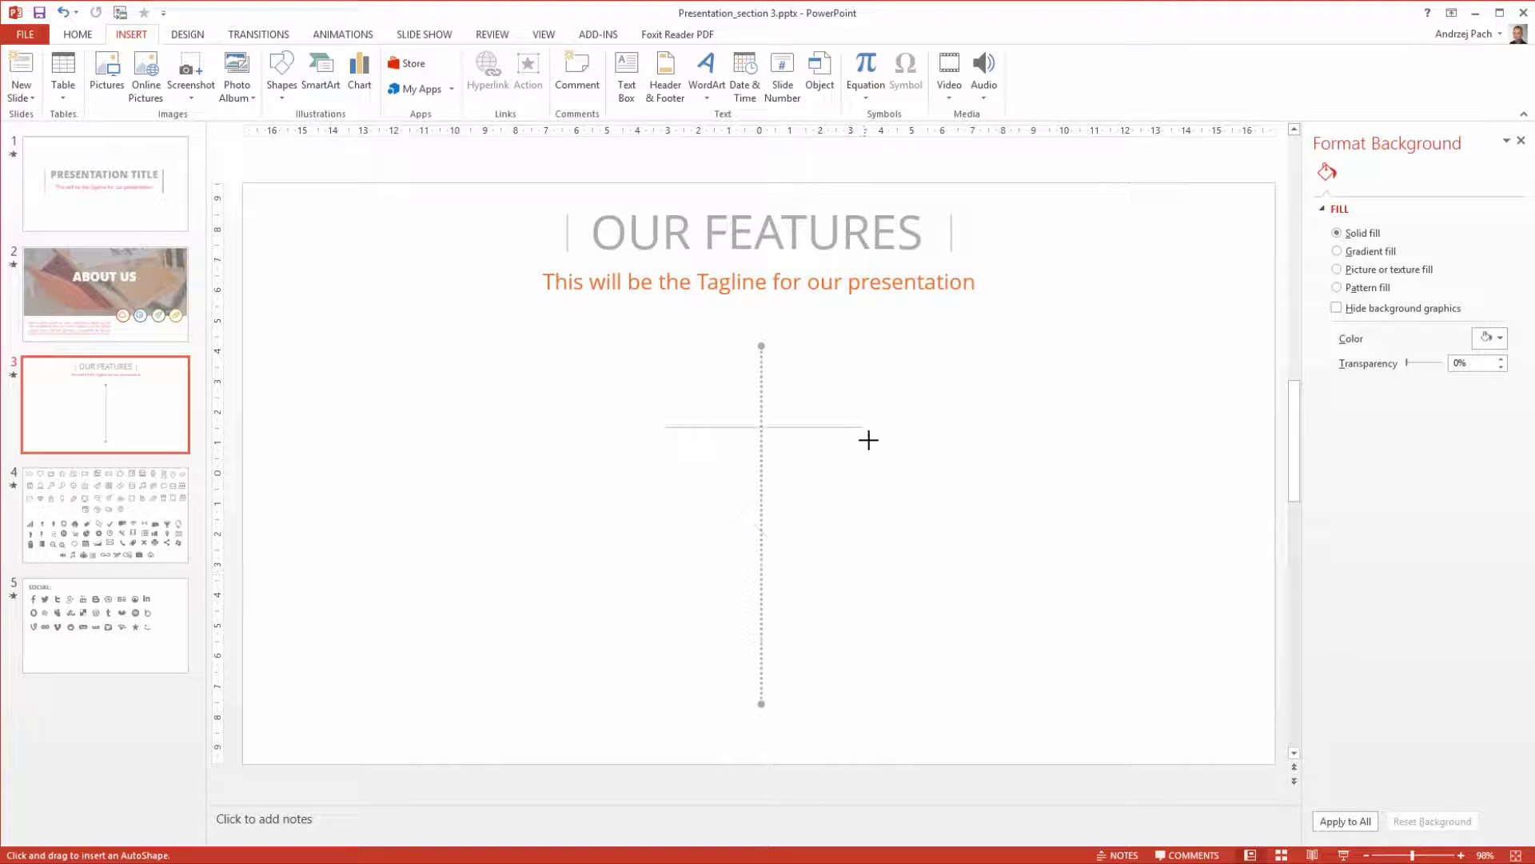
left_click_drag(863, 438, 870, 436)
left_click_drag(867, 437, 839, 424)
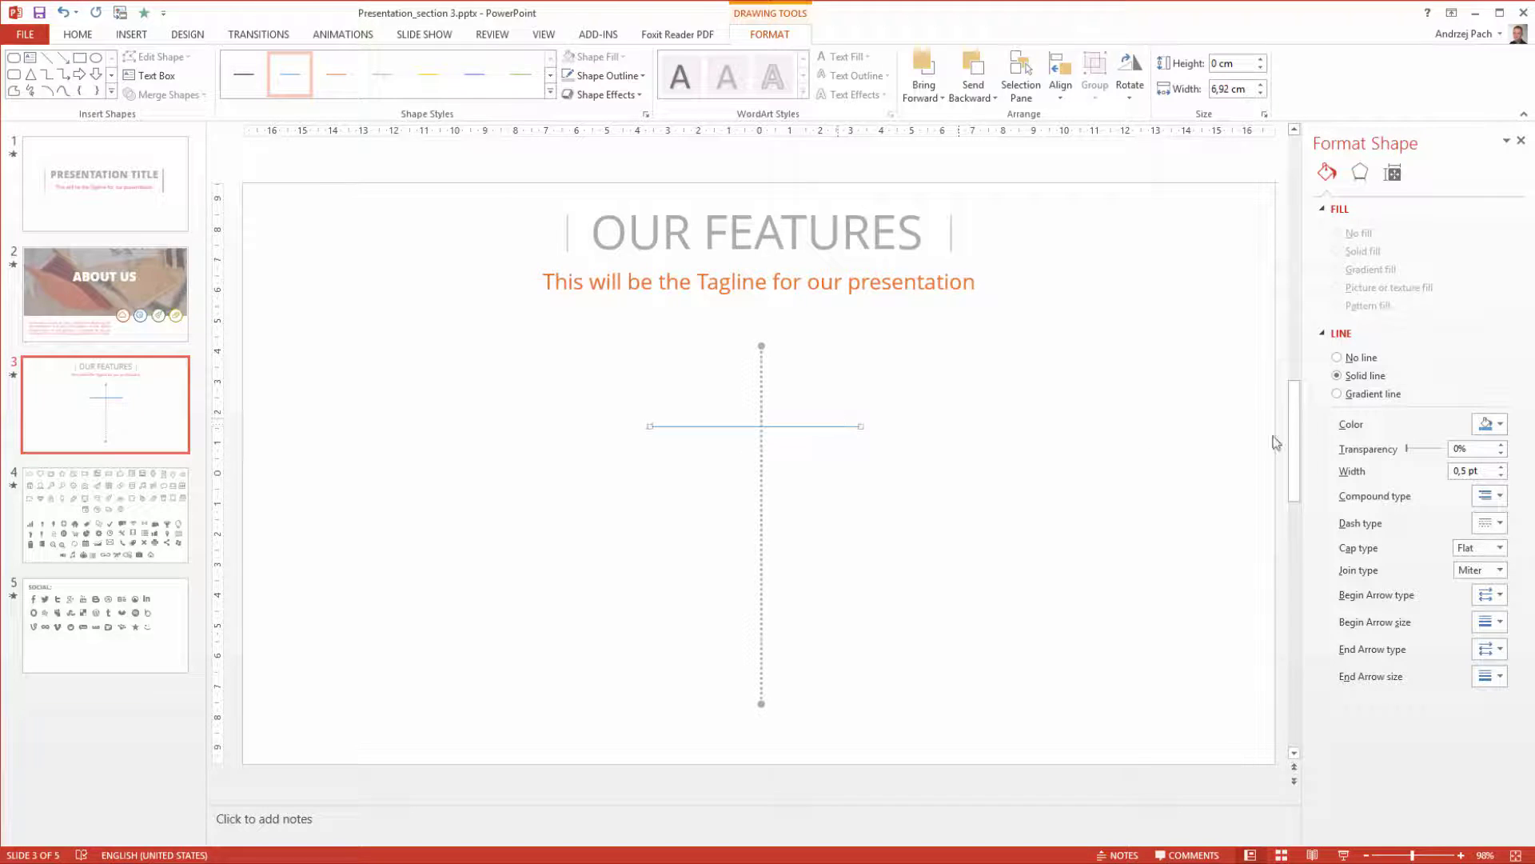
- Make the horizontal line grey, Round Dot and 1½ pt, then reposition it
left_click(1486, 424)
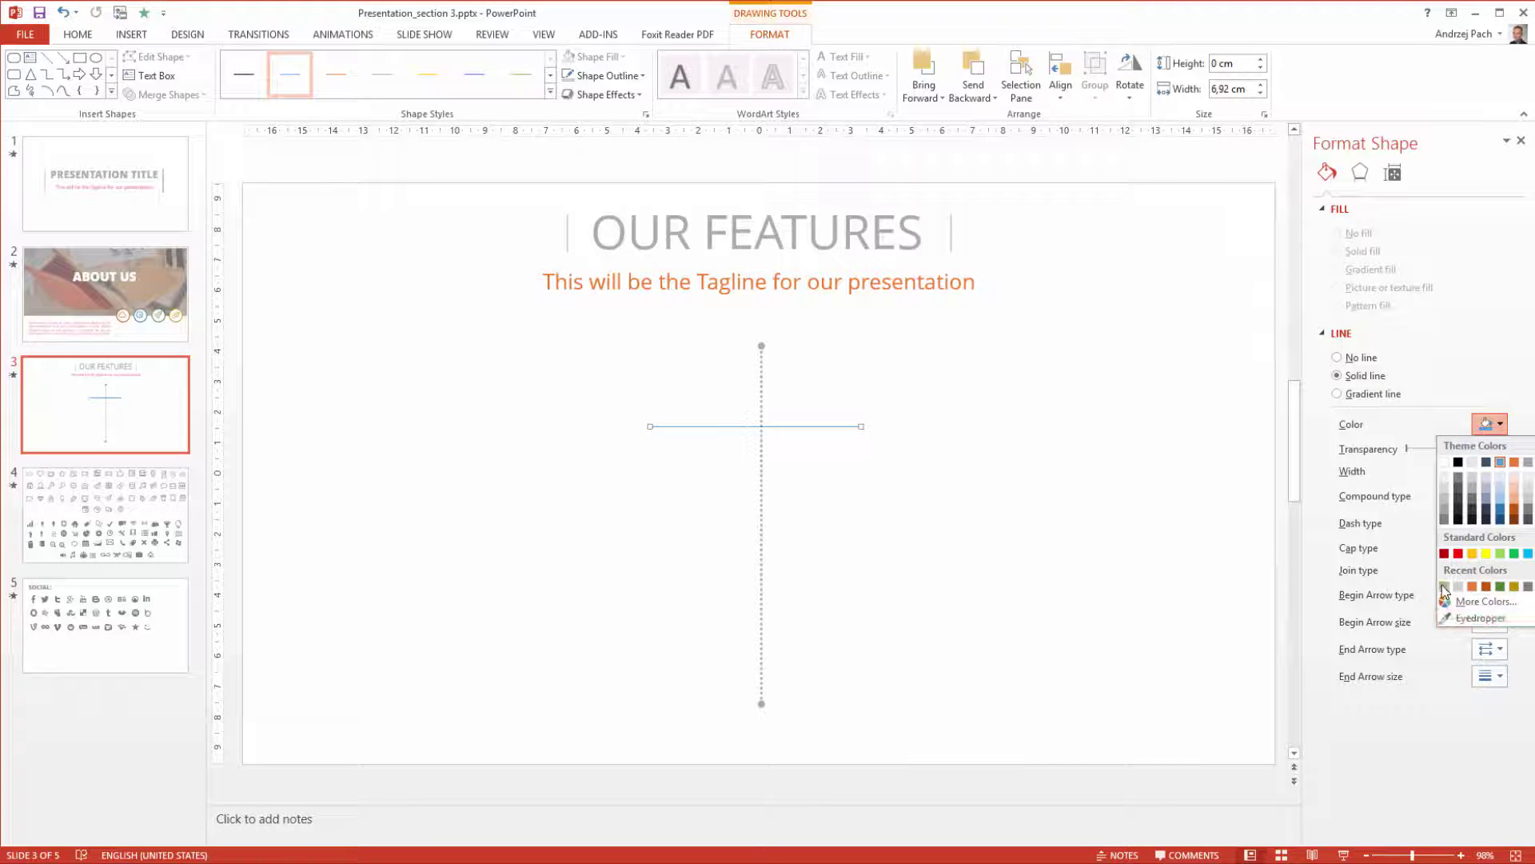
left_click(1445, 588)
left_click(1495, 520)
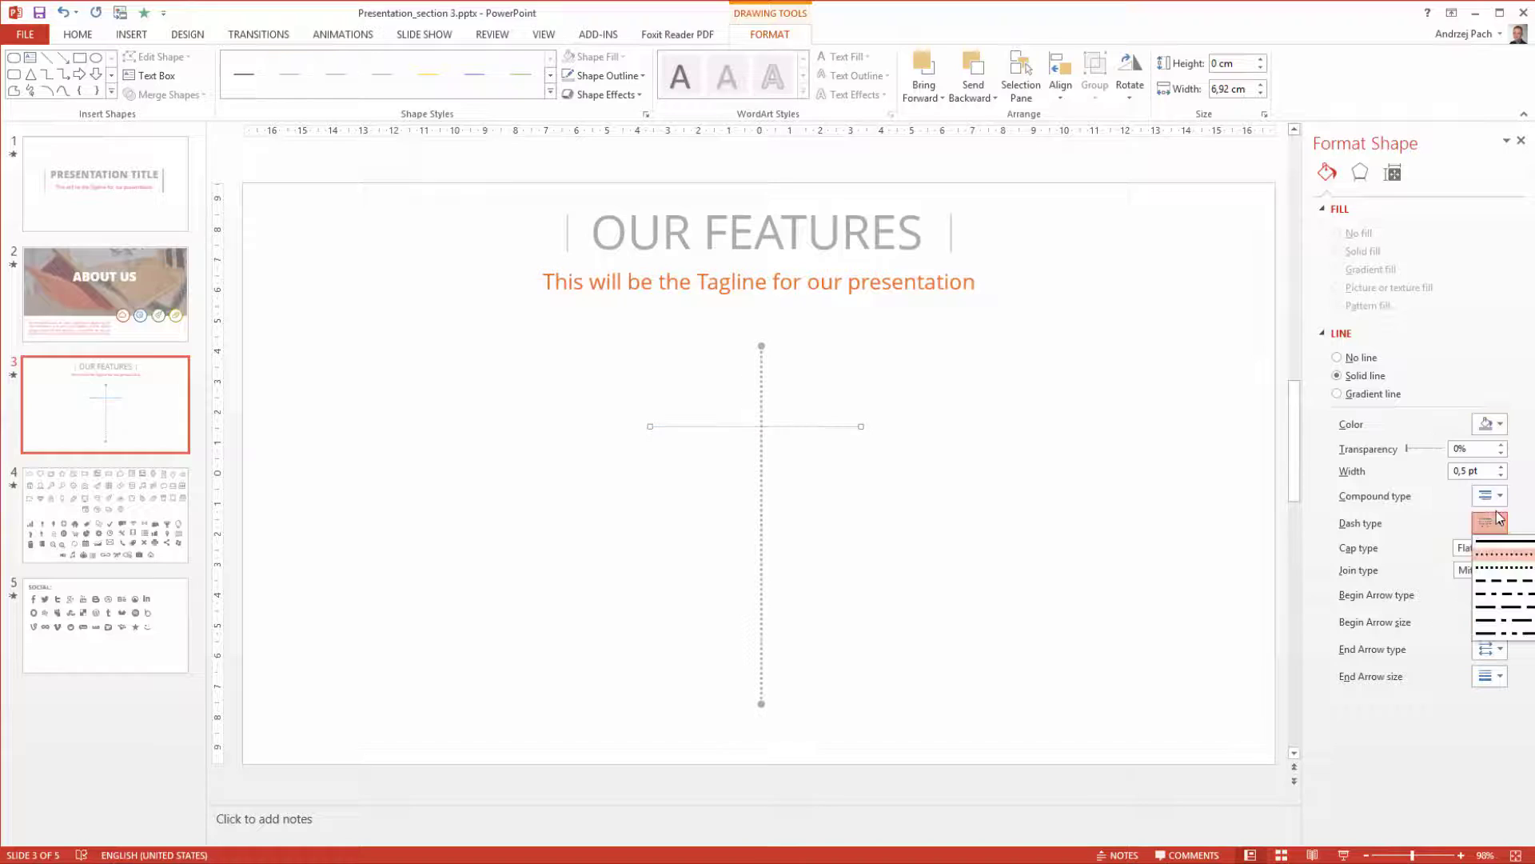
left_click(1497, 558)
left_click(608, 76)
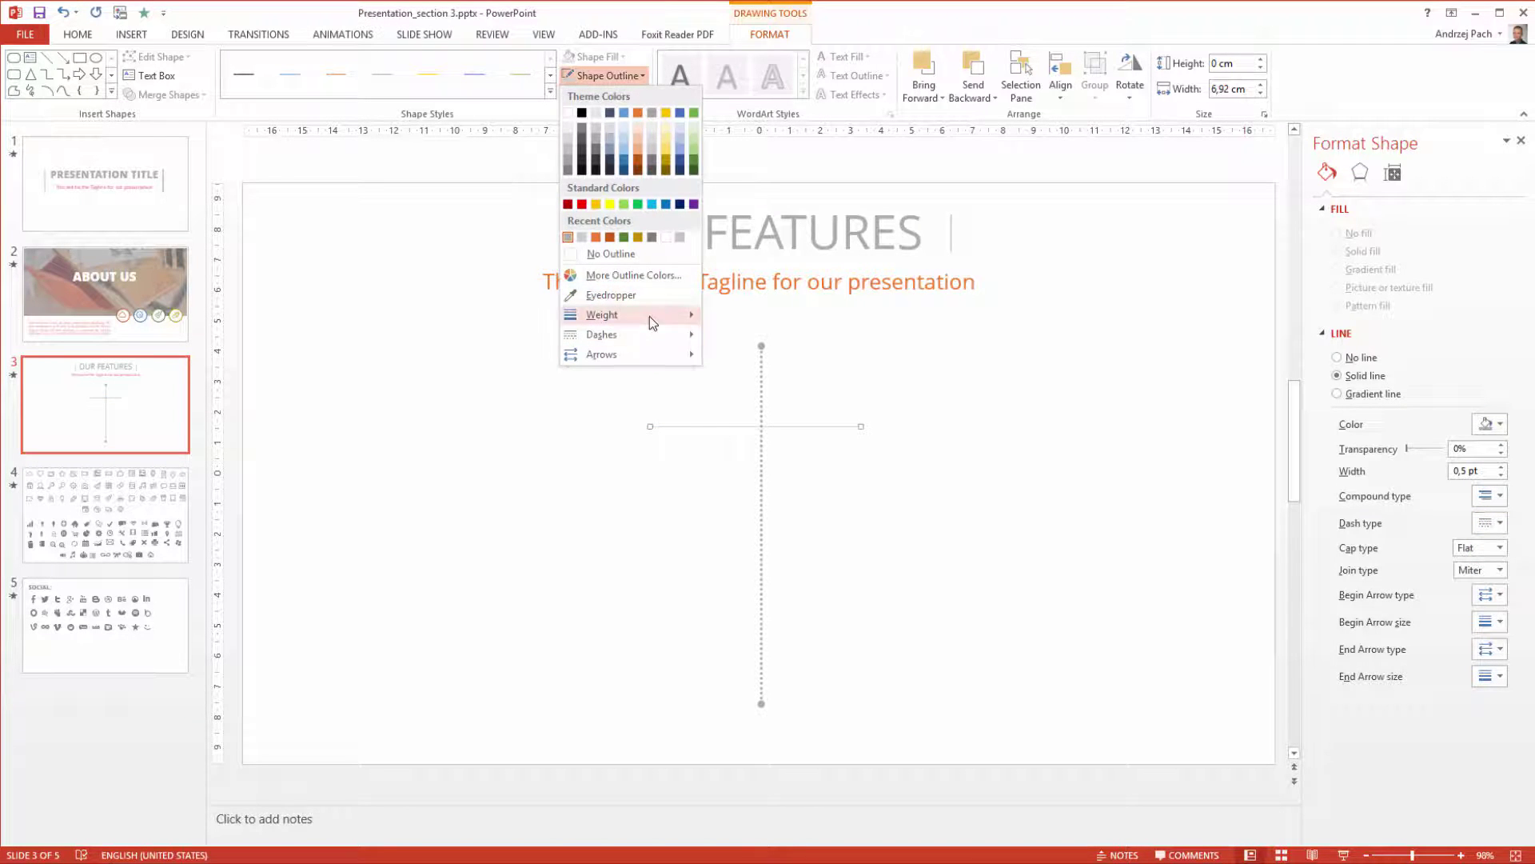
mouse_move(652, 315)
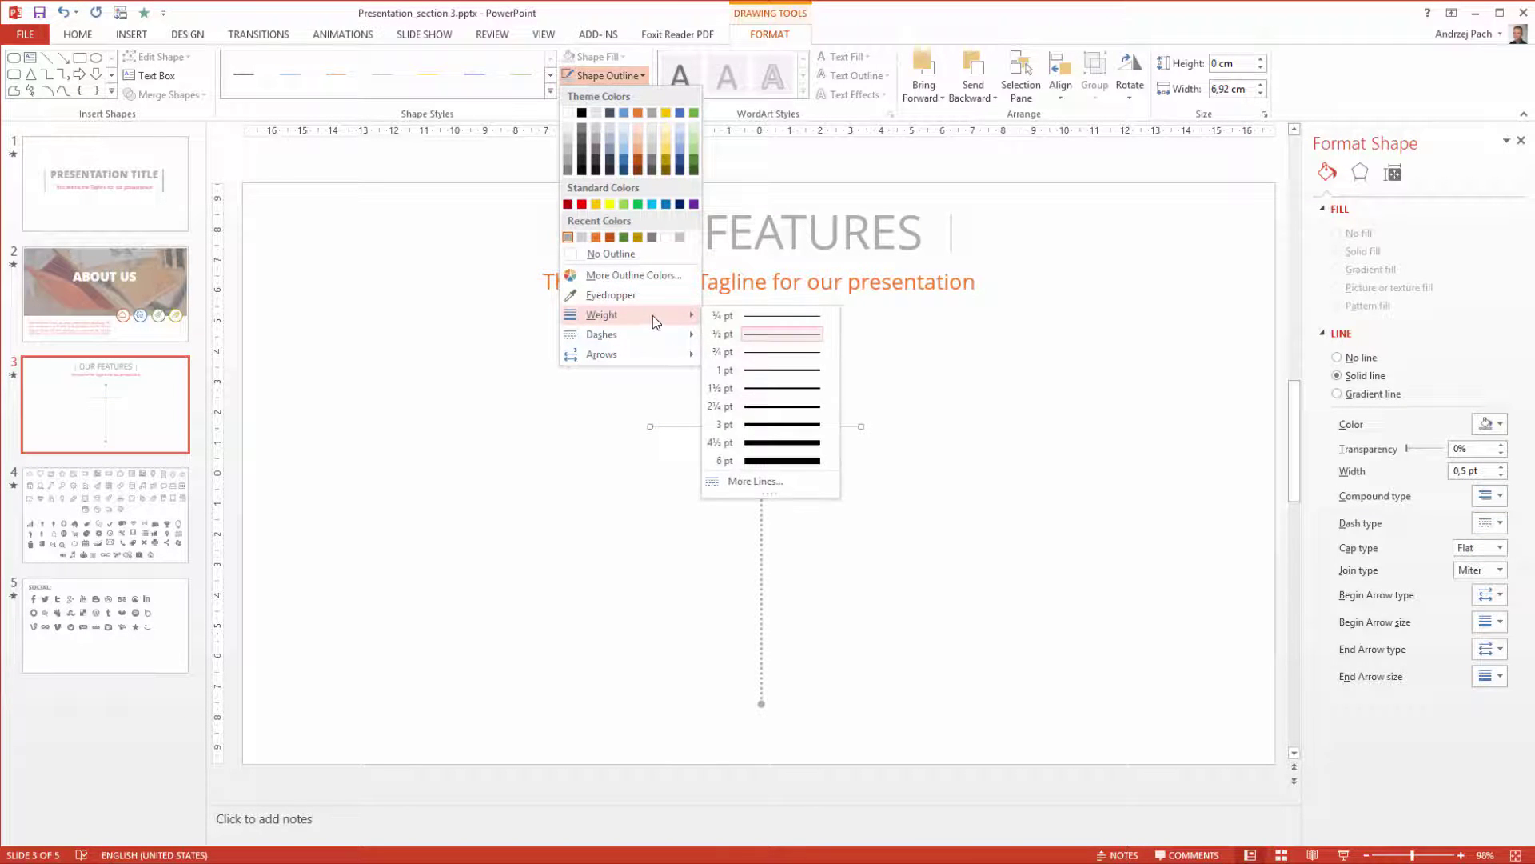
left_click(784, 388)
left_click_drag(825, 429, 798, 638)
- Drag the three dotted horizontal lines into rough top, middle and bottom positions
scroll(860, 565, "down", 2, "ctrl")
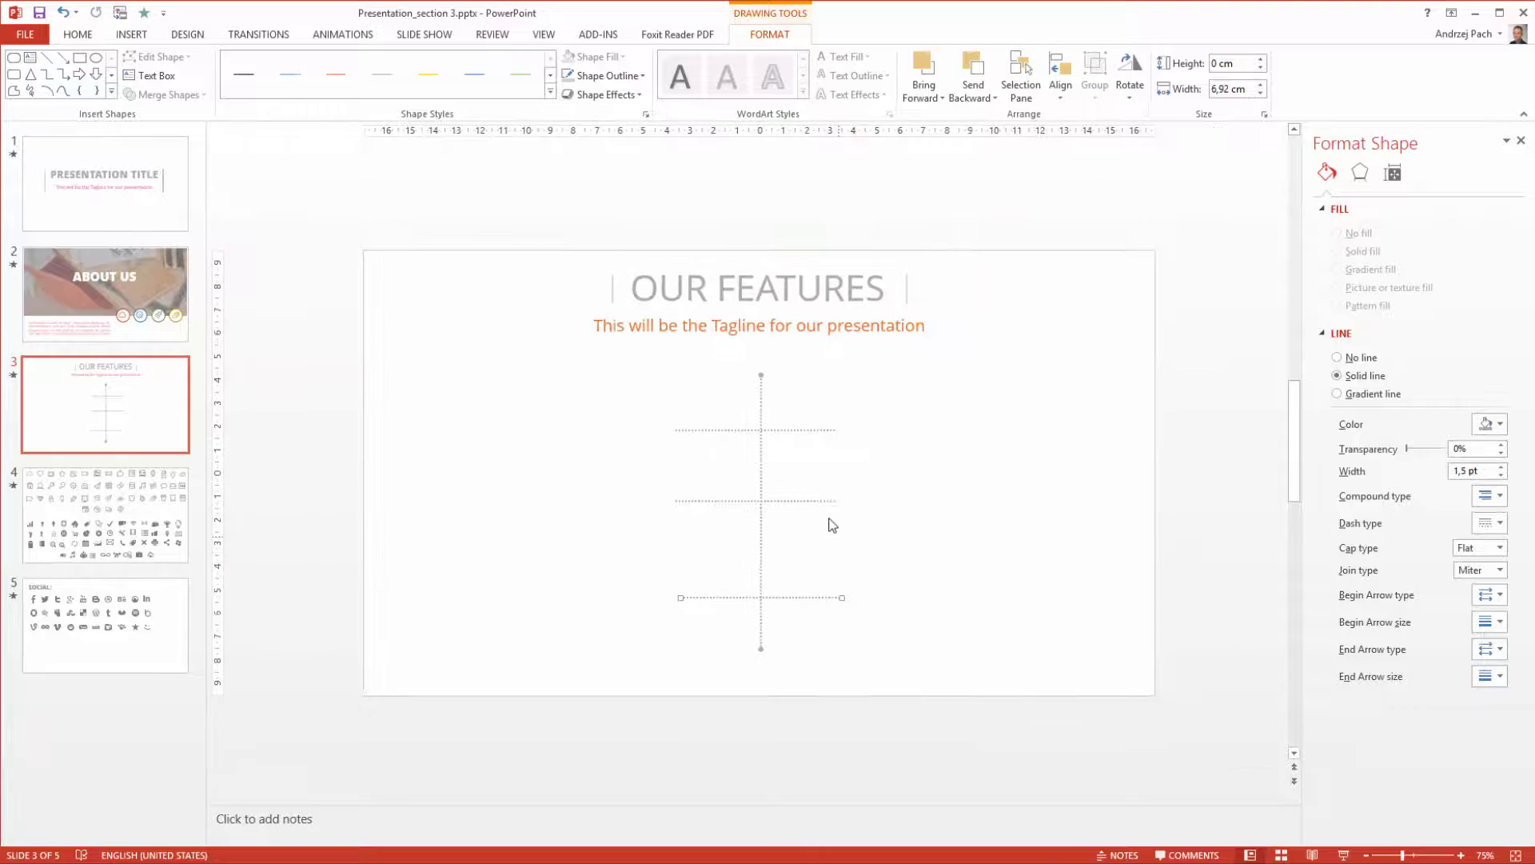
left_click_drag(794, 436, 806, 381)
left_click_drag(800, 496, 803, 486)
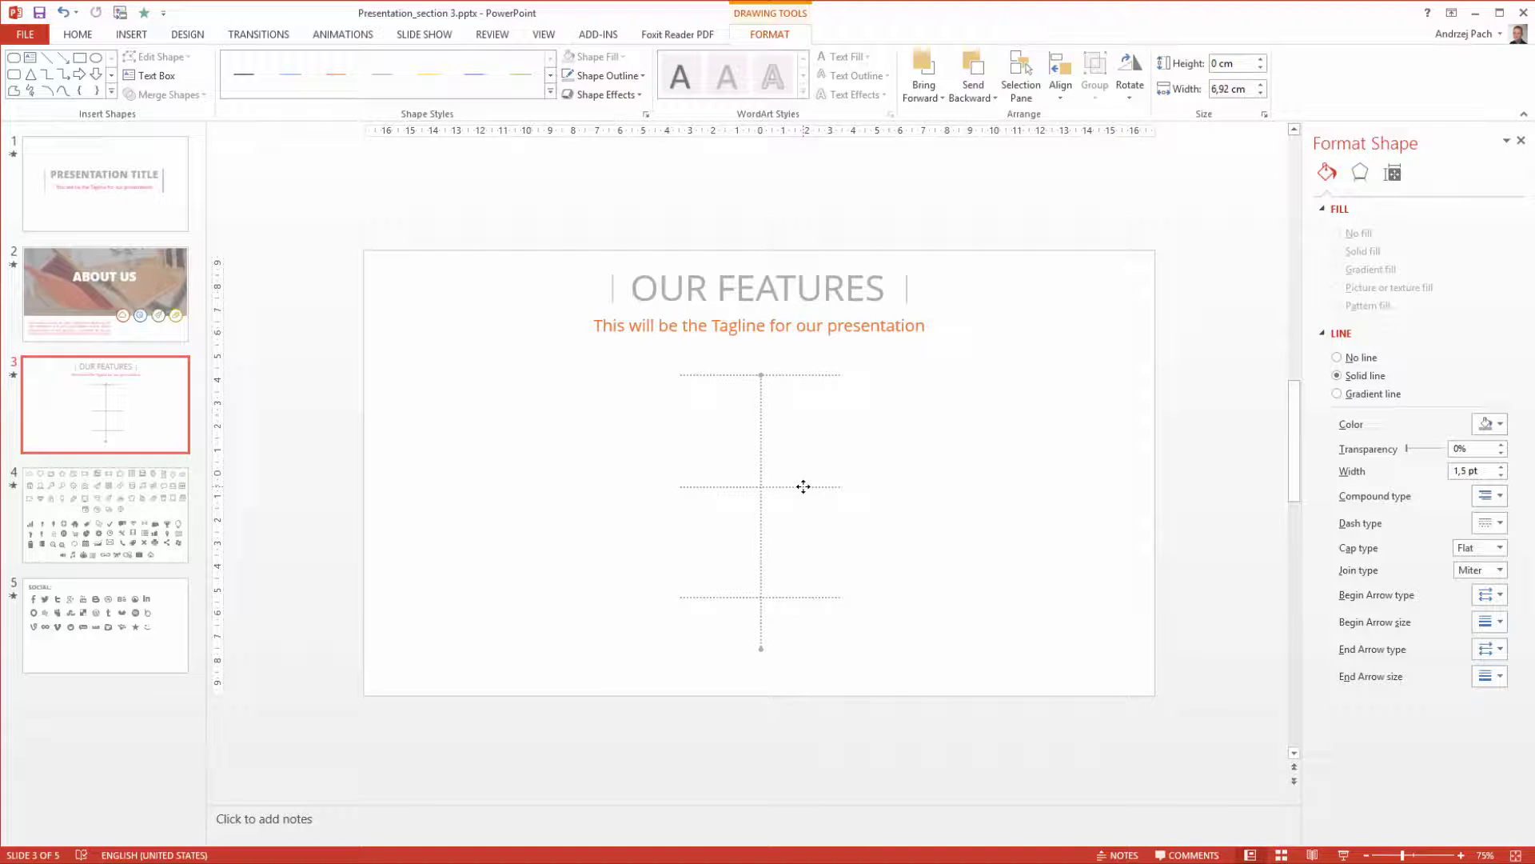
left_click_drag(800, 598, 798, 646)
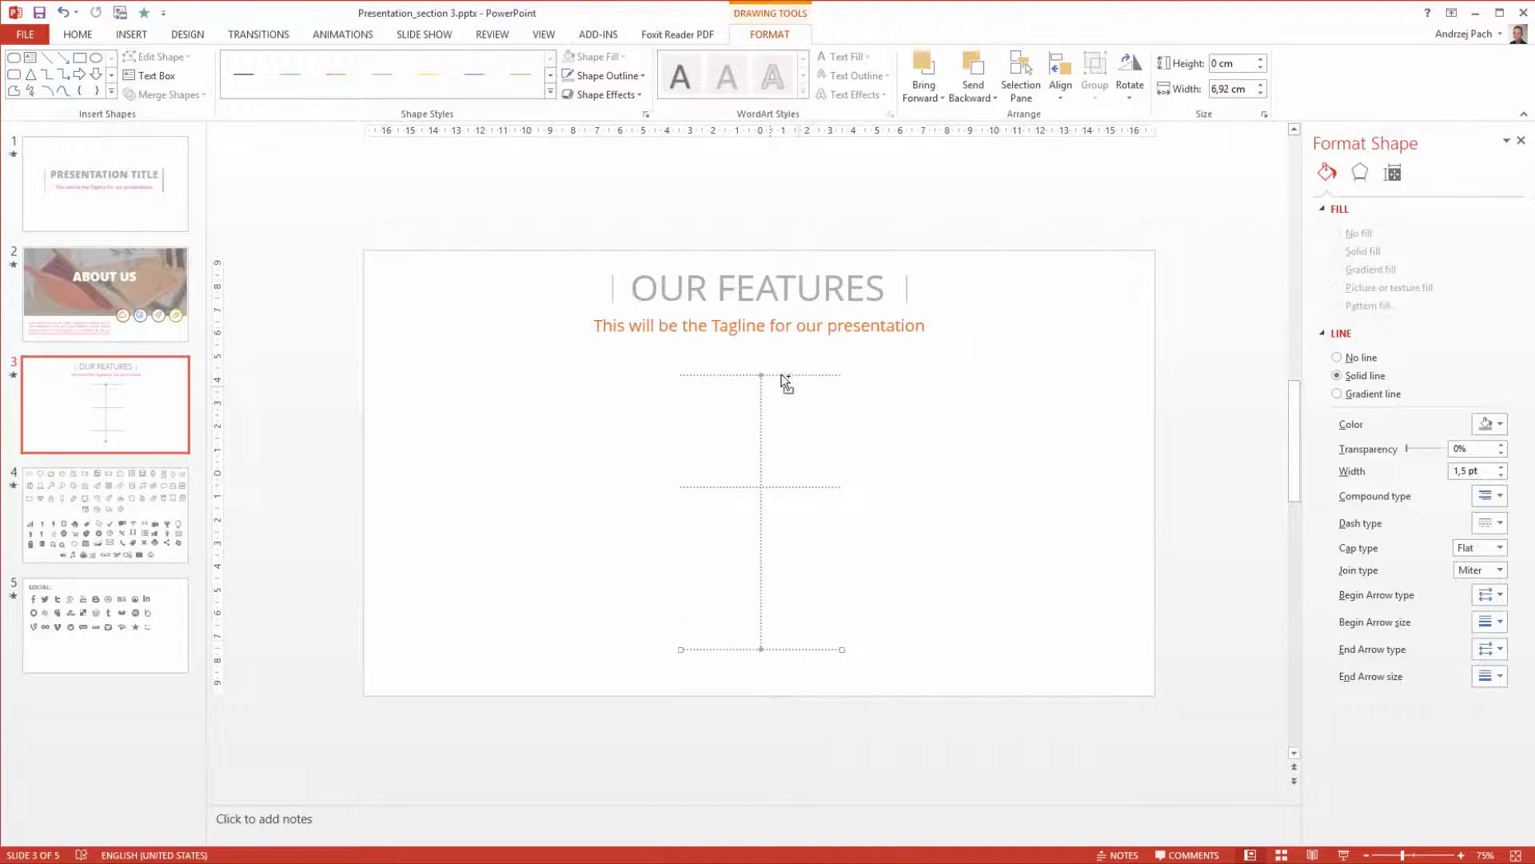
- Snap the top and bottom dotted lines to the ends of the shortened vertical line
scroll(736, 339, "up", 2, "ctrl")
left_click(760, 363)
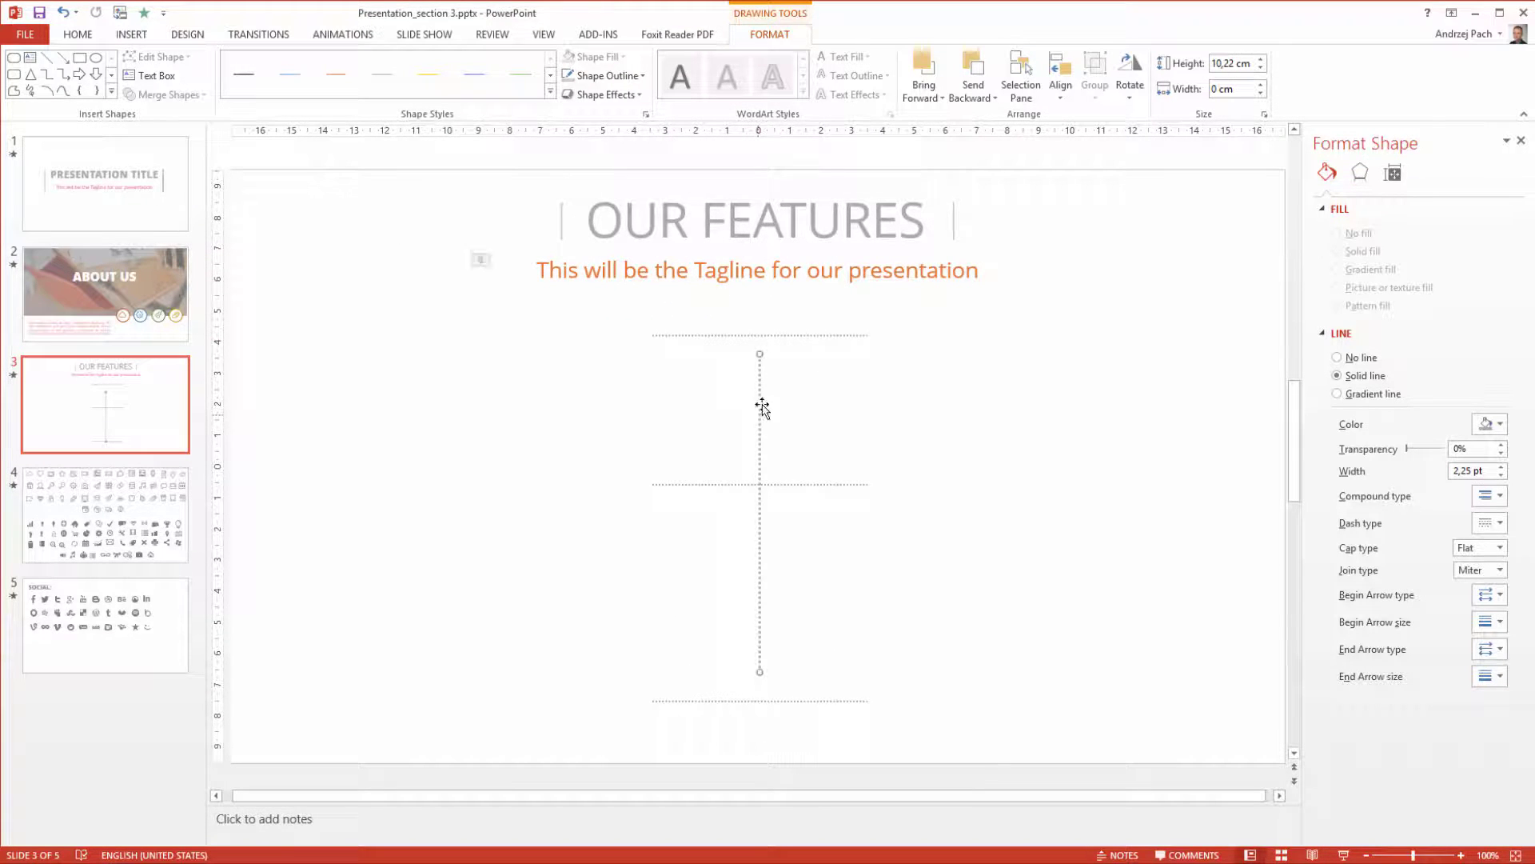
left_click(788, 339)
left_click_drag(788, 339, 789, 356)
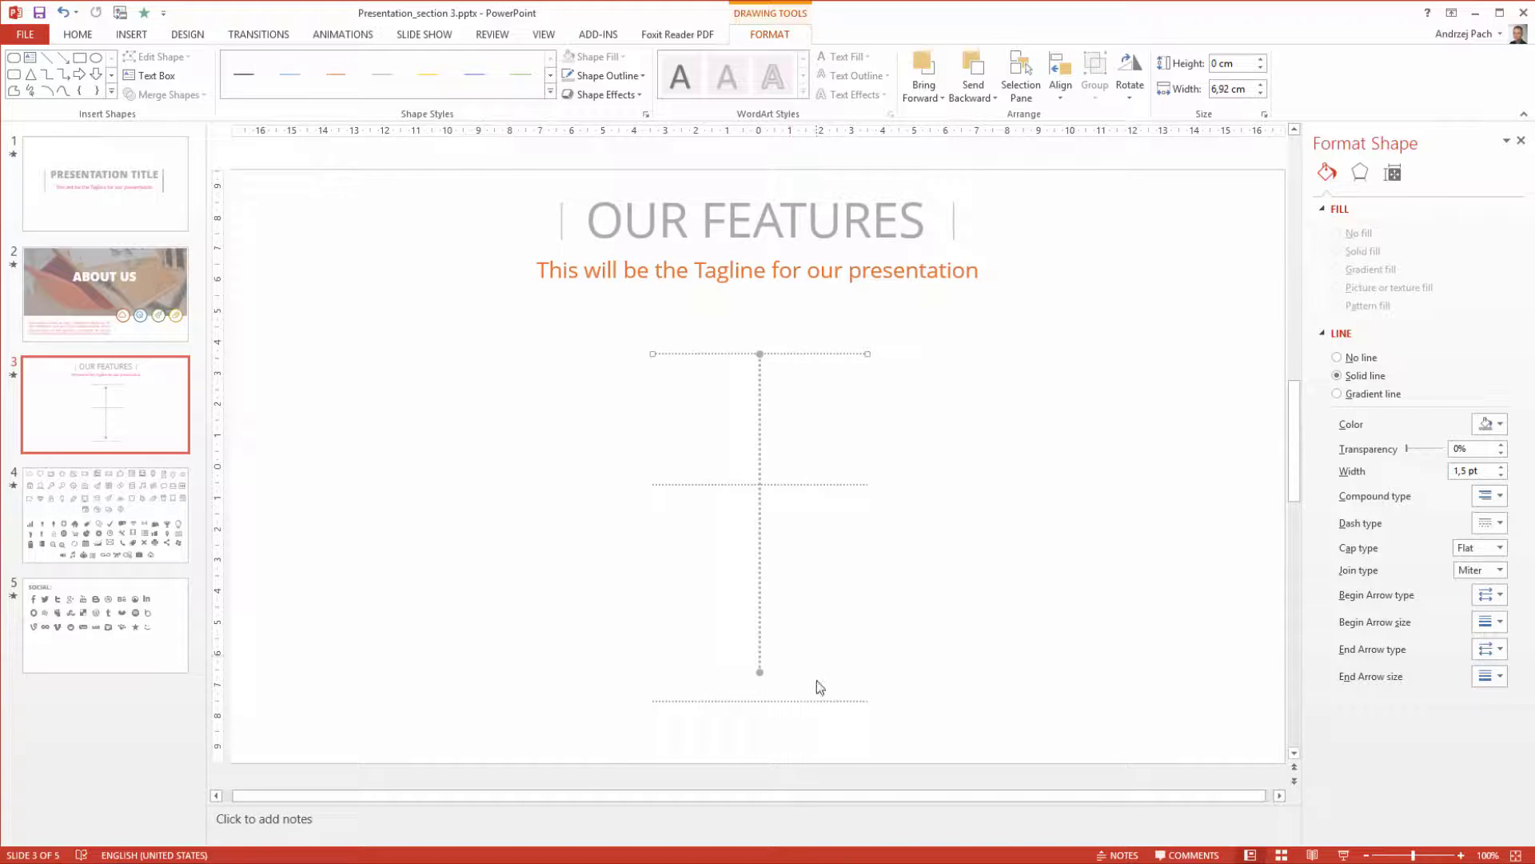
left_click_drag(822, 701, 823, 674)
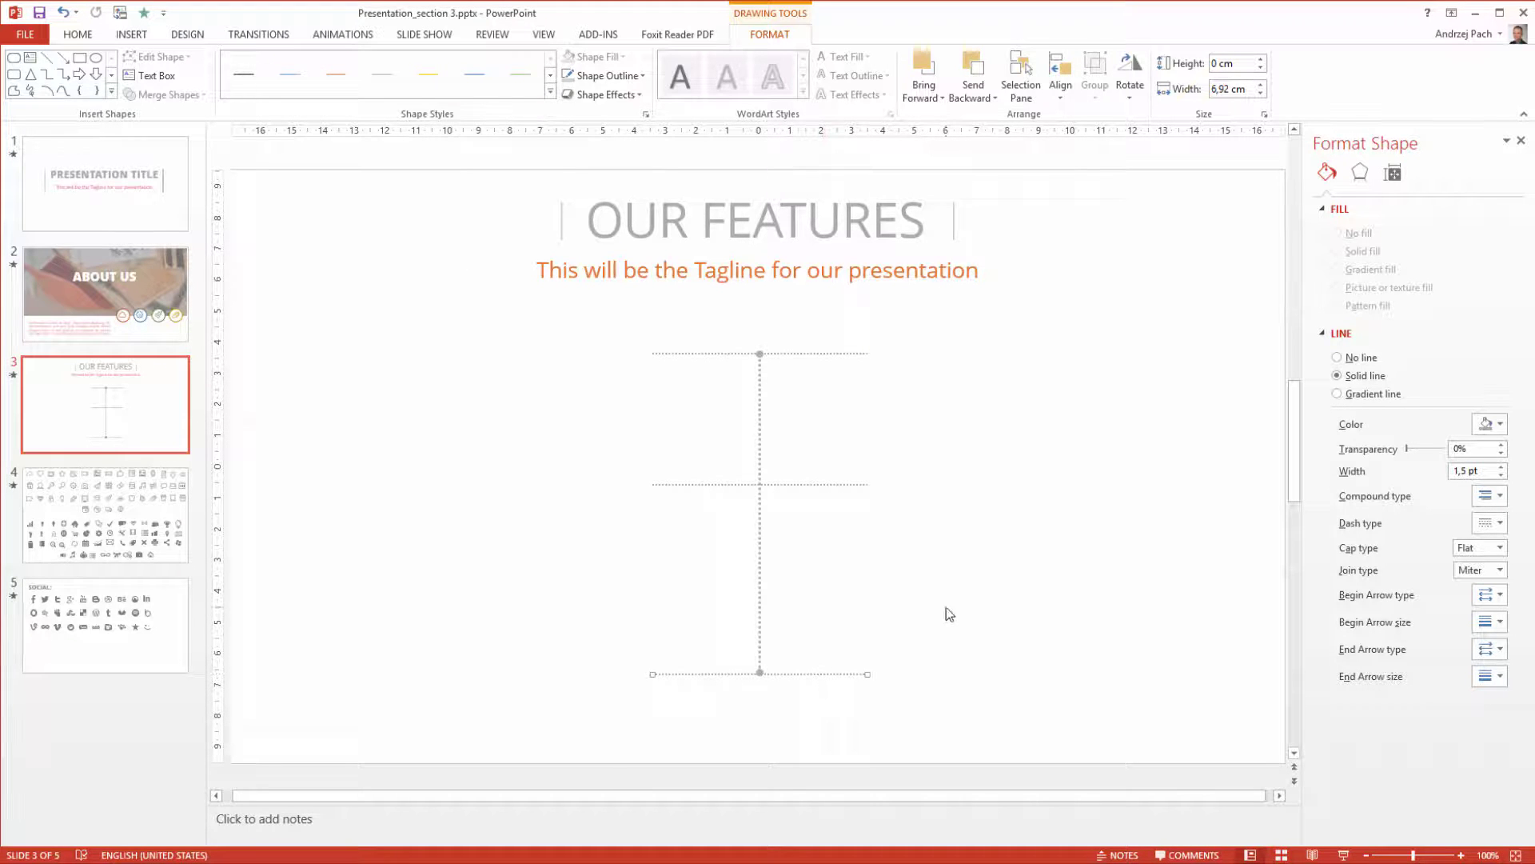
- Bring the six icons from slide 4 onto OUR FEATURES and switch on View > Guides
left_click(105, 516)
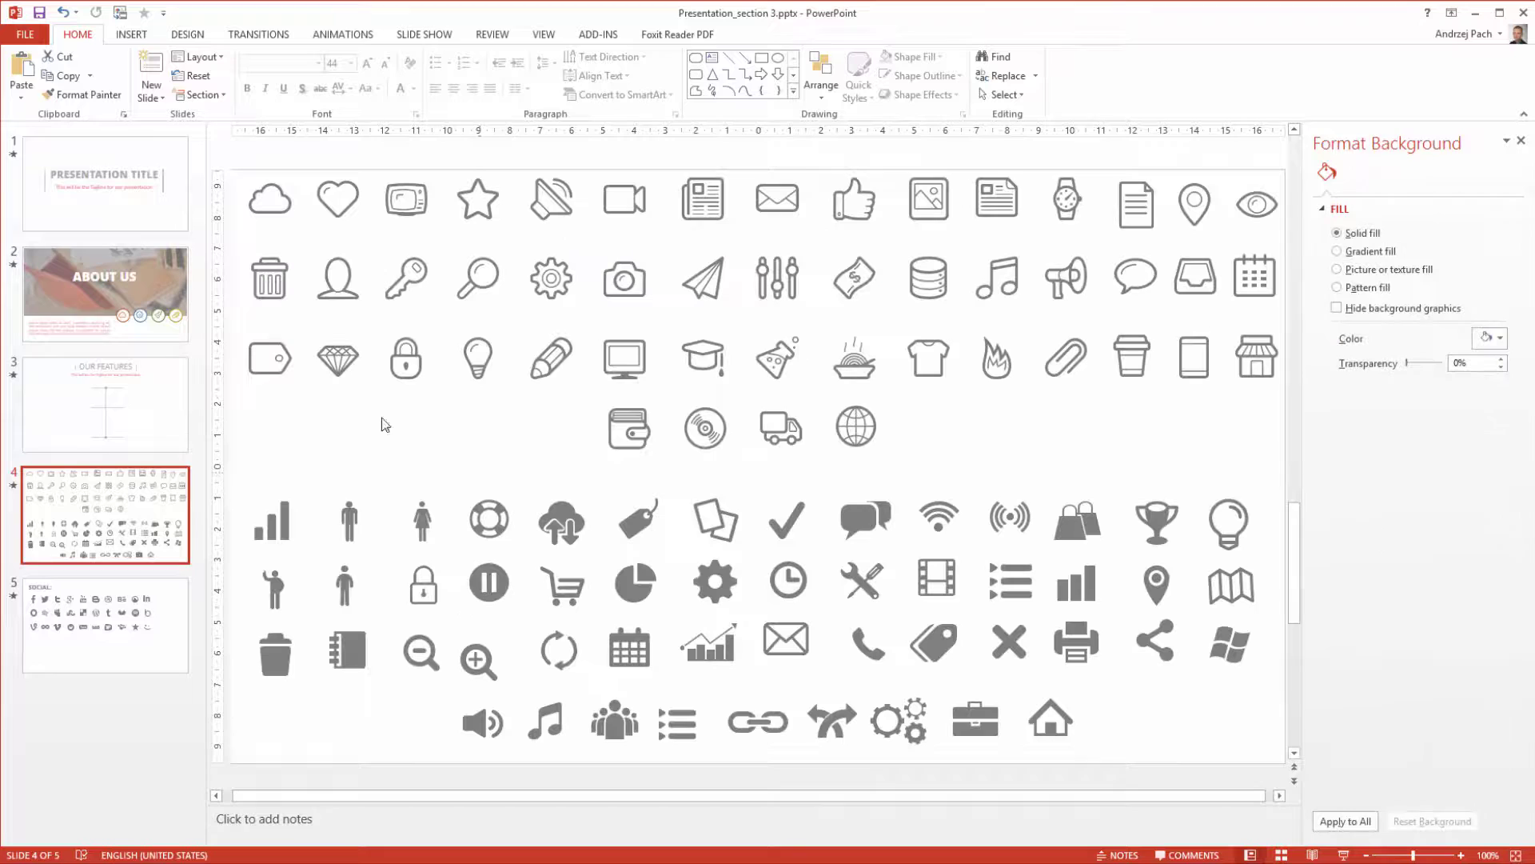
key("Page_Up")
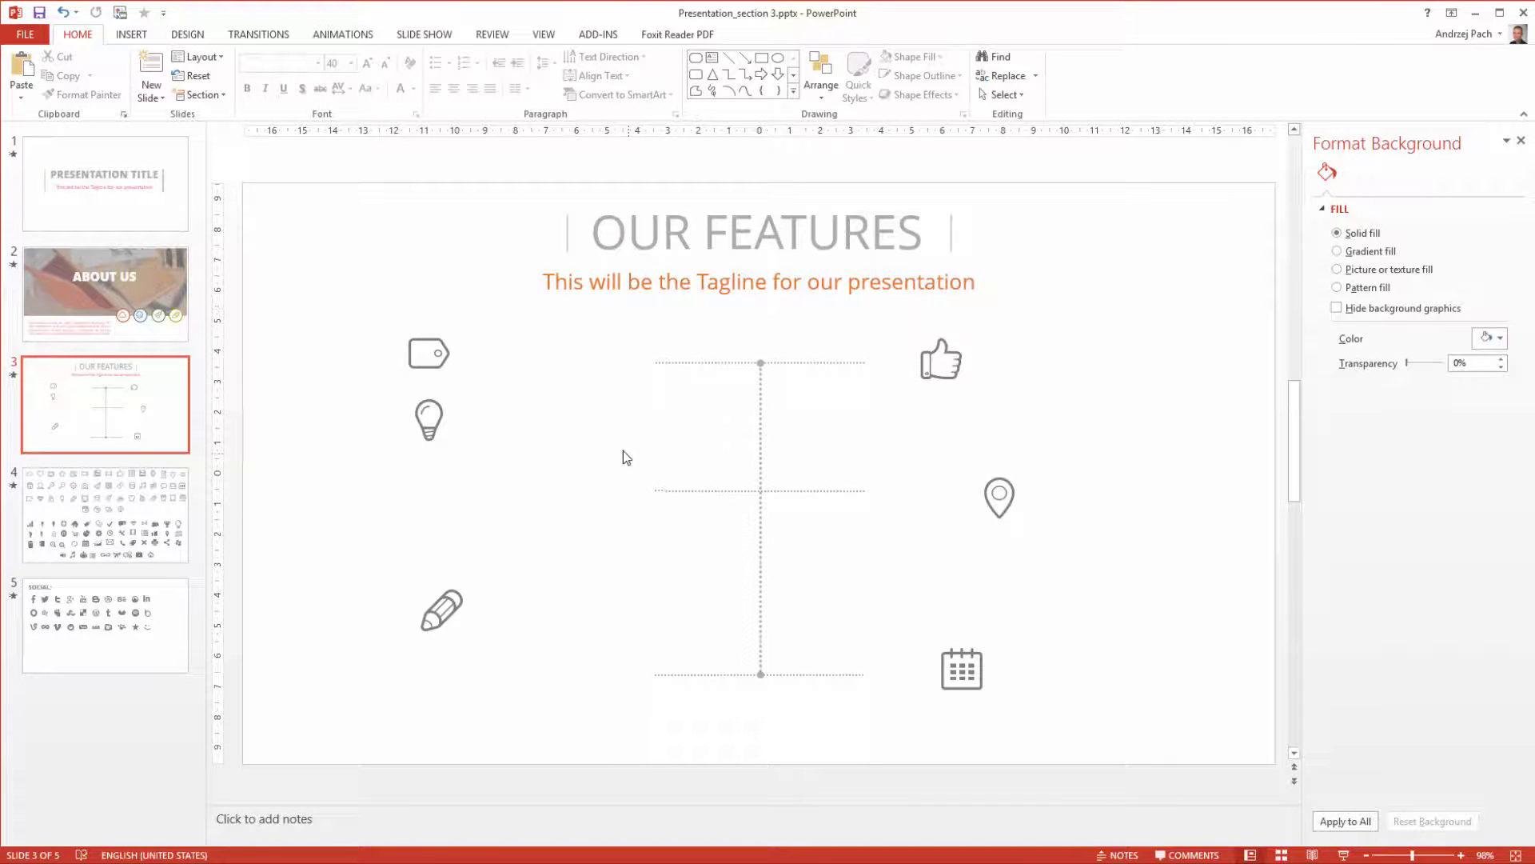
left_click(553, 36)
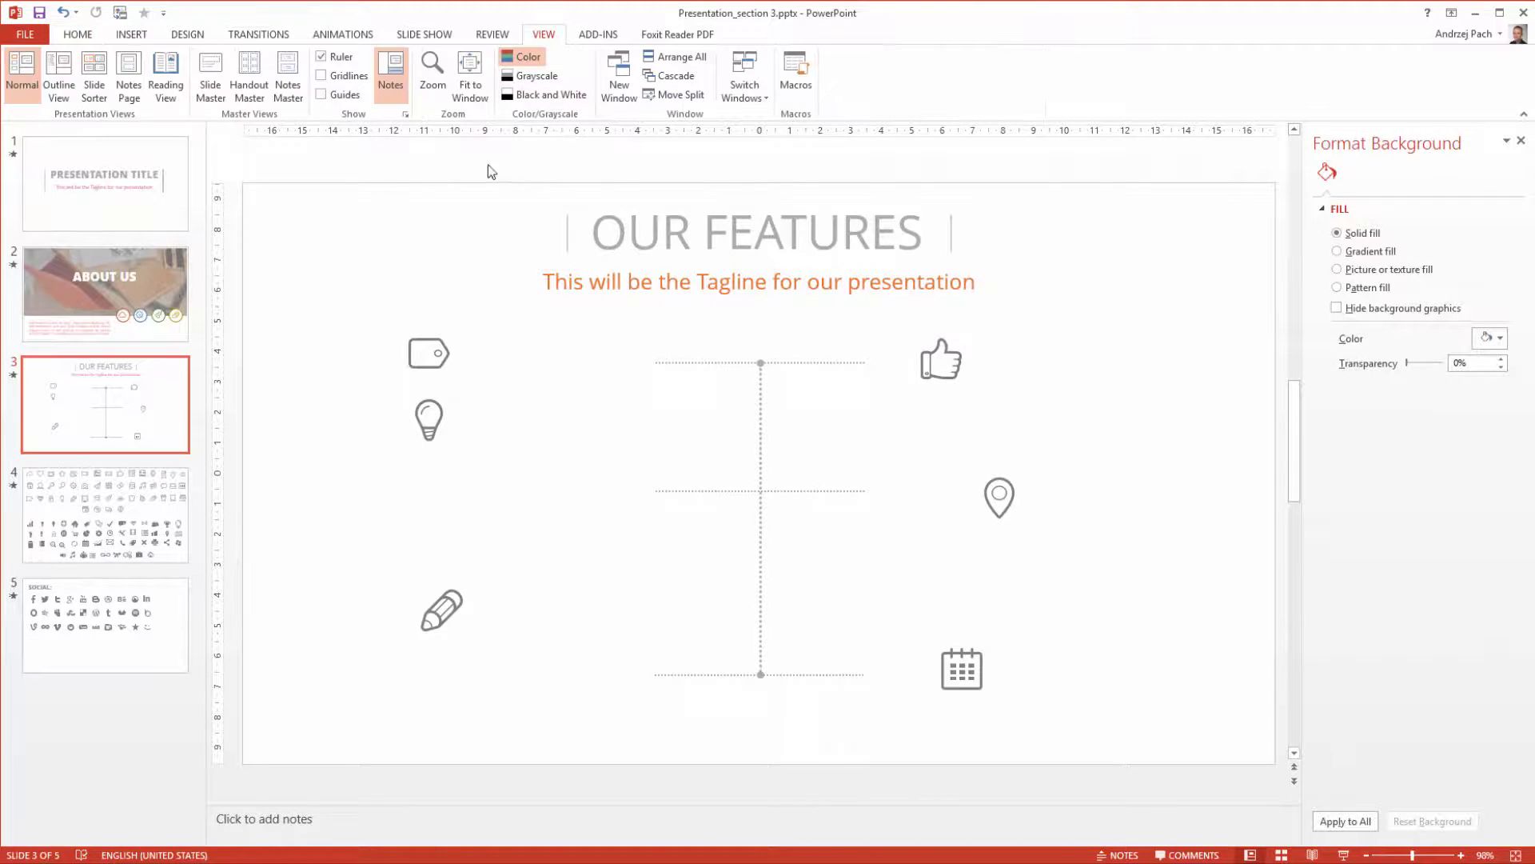
left_click(355, 98)
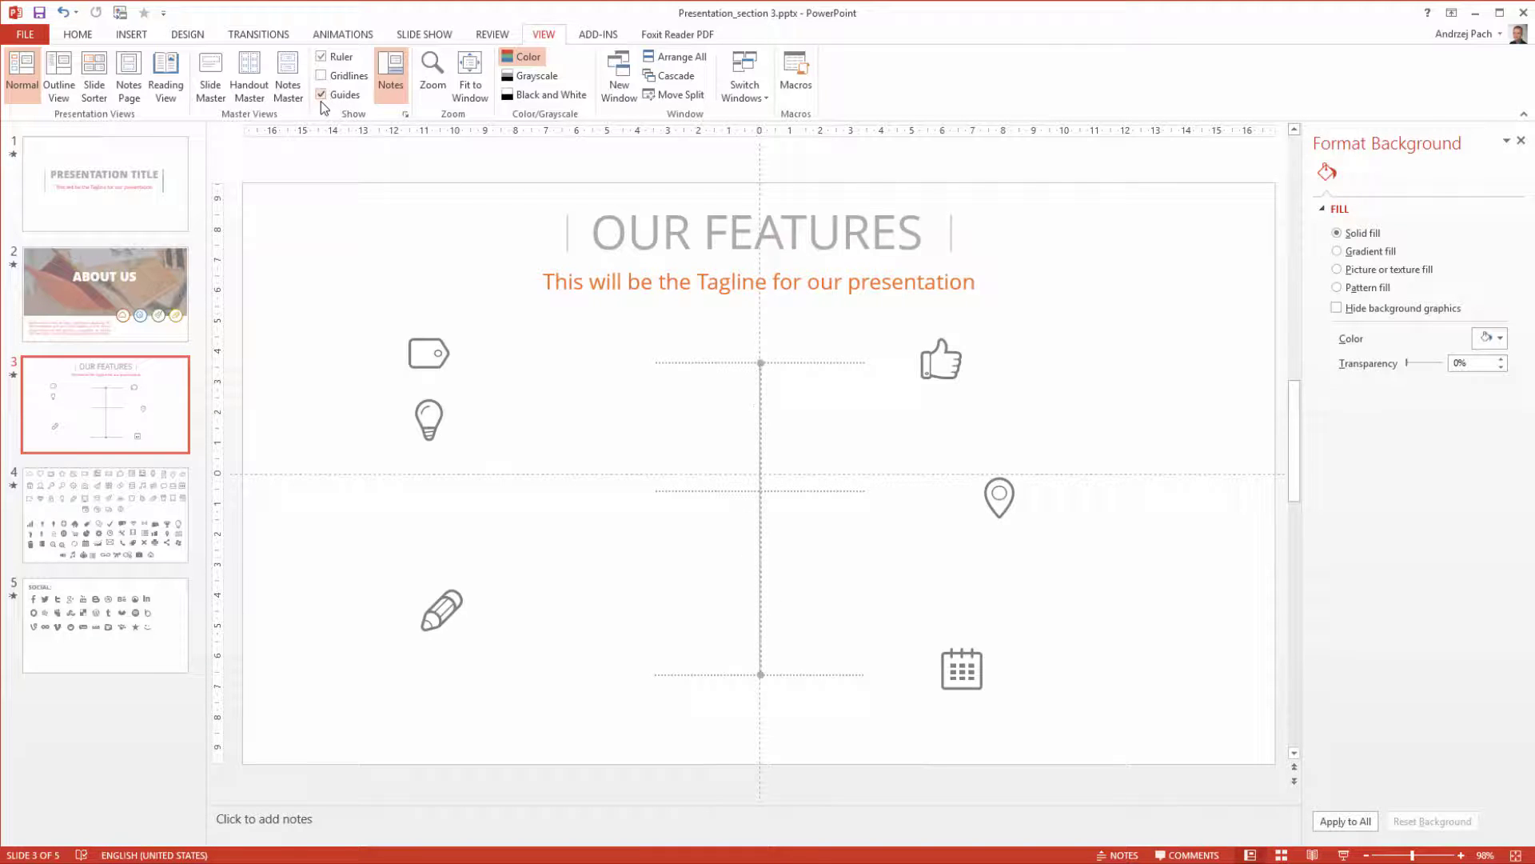
- Snap the middle dotted line onto the horizontal guide and deselect the lines
mouse_move(816, 495)
left_mouse_down()
mouse_move(811, 477)
mouse_move(811, 504)
left_mouse_up()
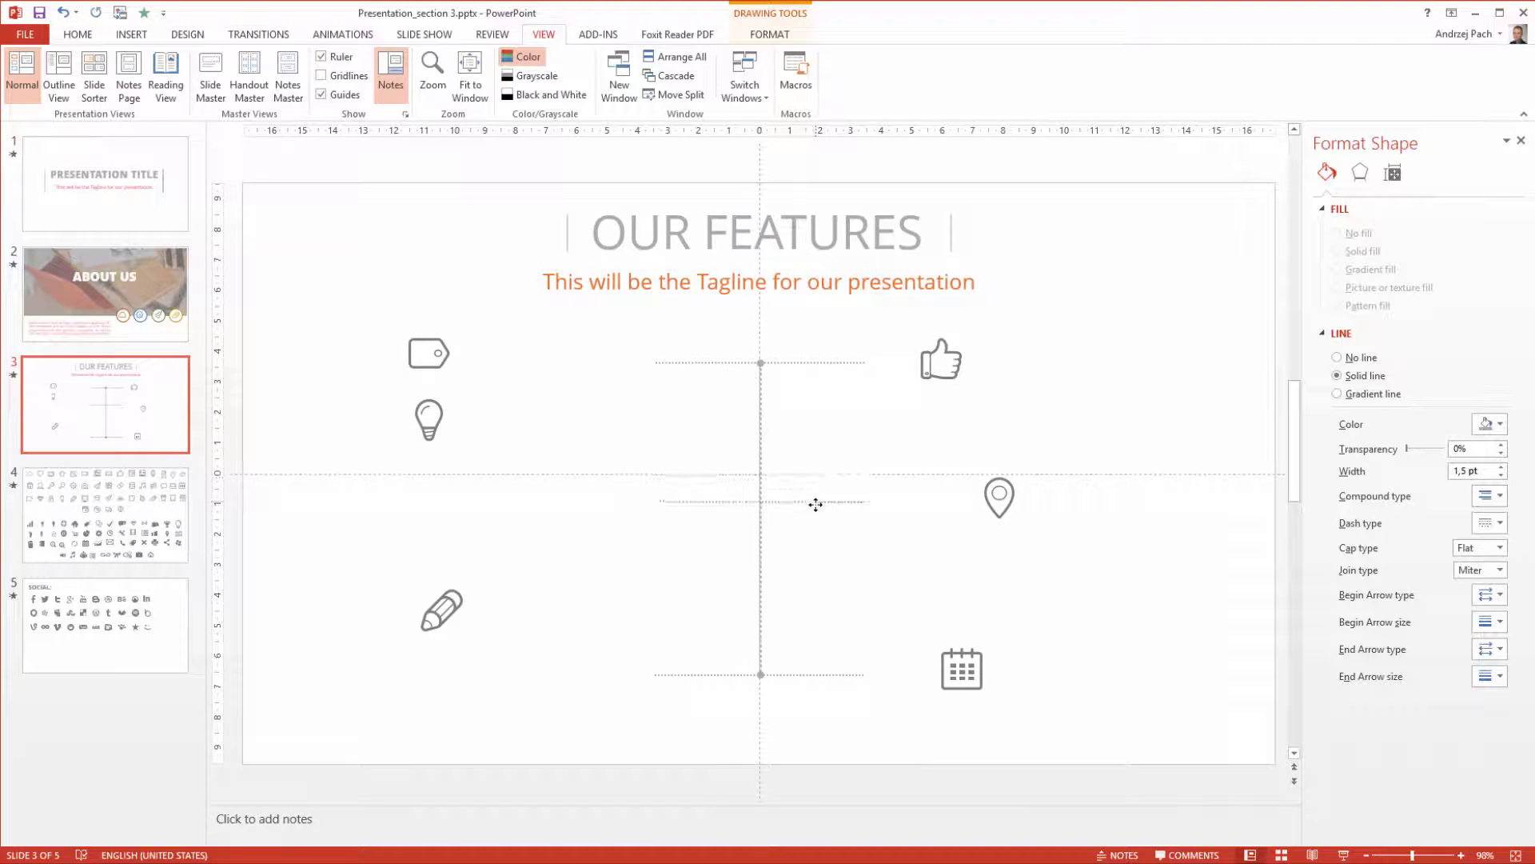
scroll(849, 460, "down", 2)
key("alt+F9")
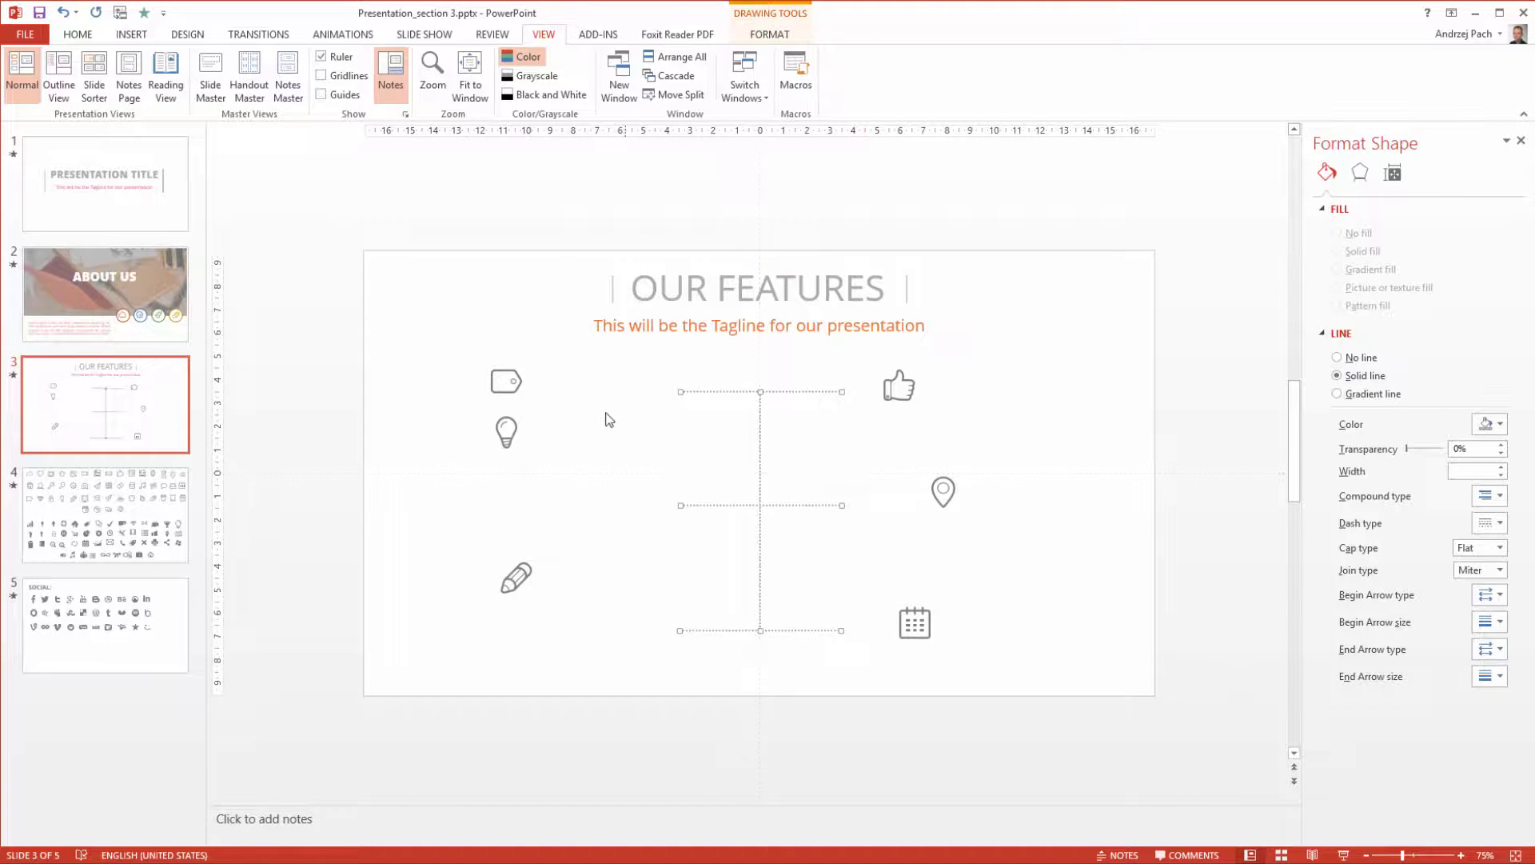
- Turn the alignment guides back off and select the tag icon
left_click(607, 418)
scroll(611, 416, "up", 2)
left_click(451, 344)
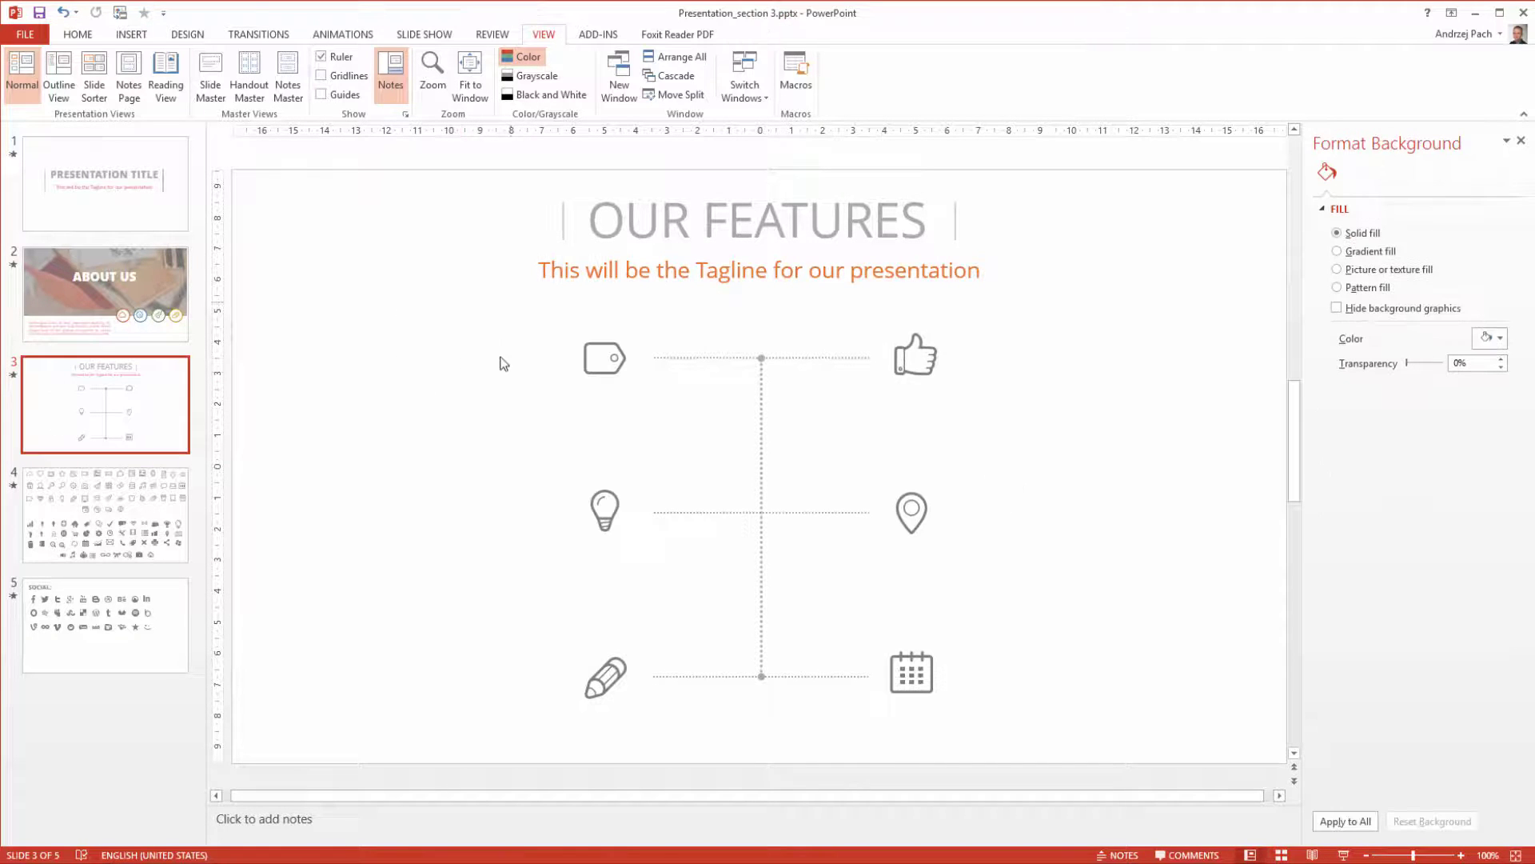
left_click(136, 36)
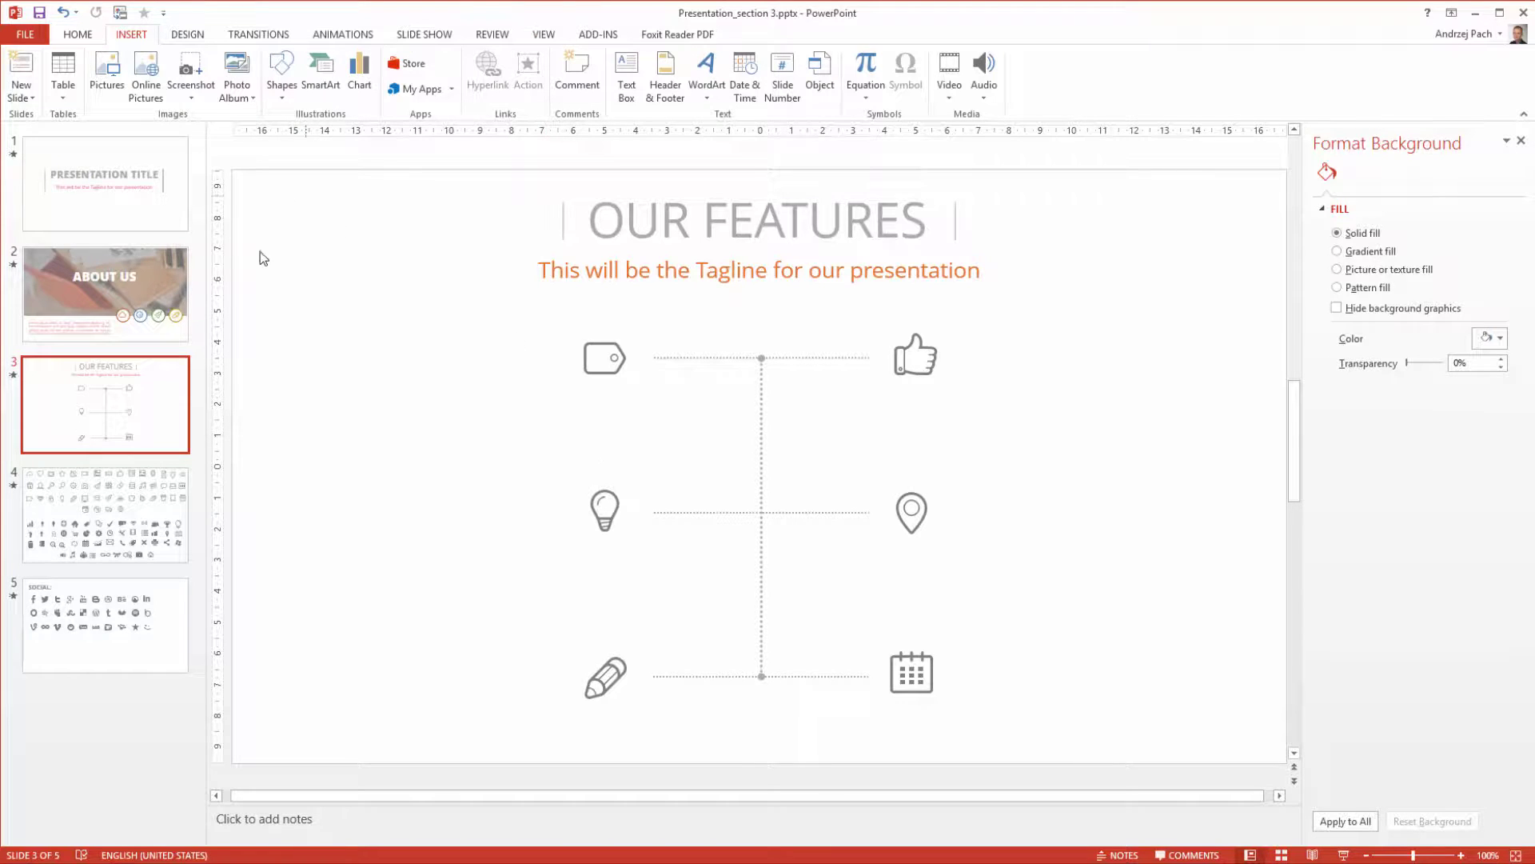
- Copy the orange cloud circle from ABOUT US and paste it beside the tag icon
left_click(177, 319)
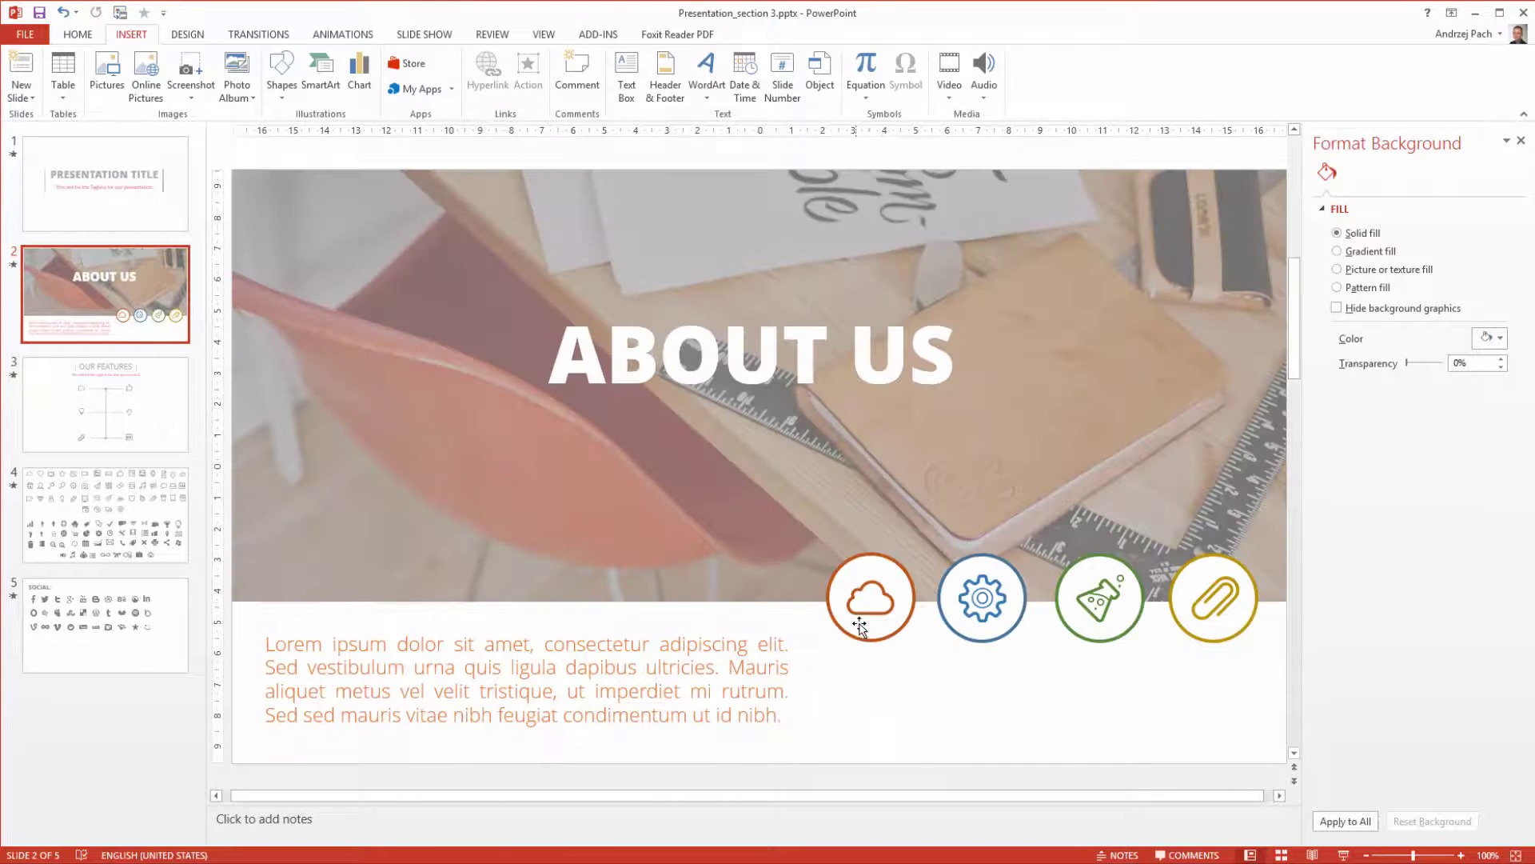
left_click(866, 632)
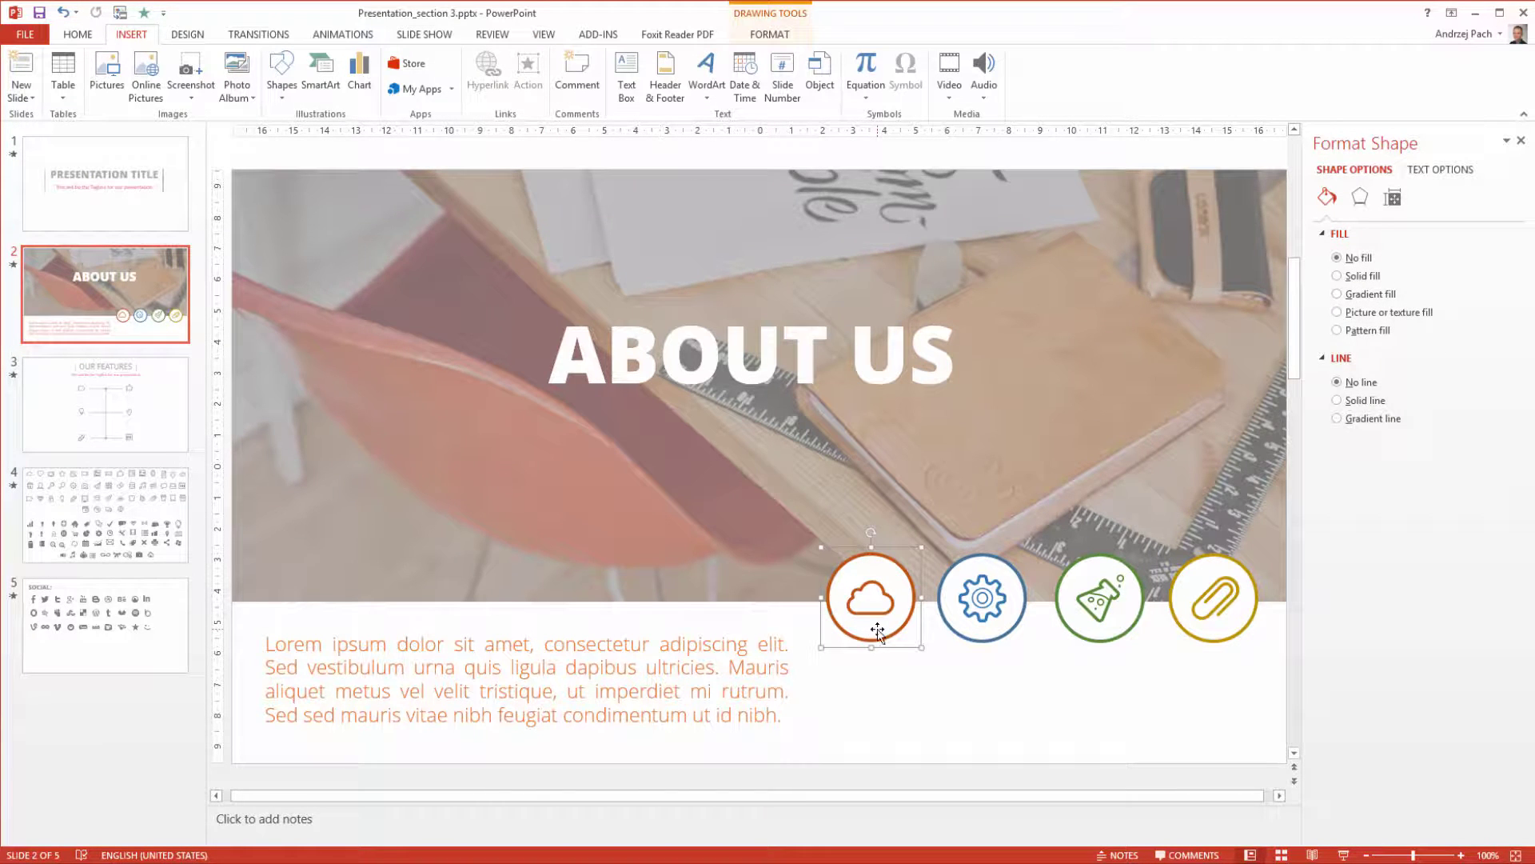
left_click(150, 422)
key("ctrl+v")
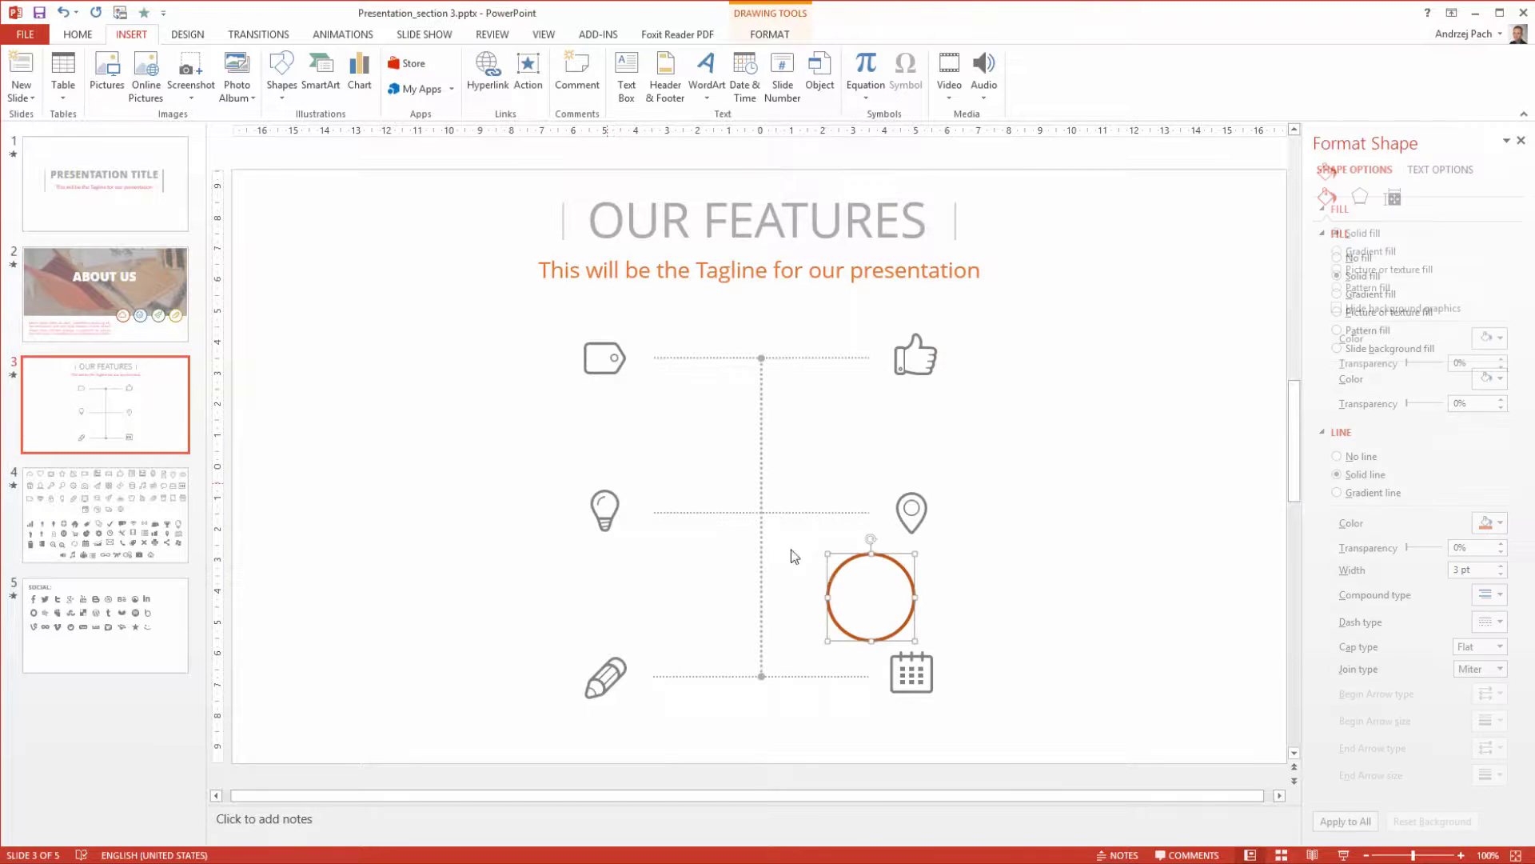
mouse_move(870, 599)
left_mouse_down()
mouse_move(560, 448)
mouse_move(523, 390)
left_mouse_up()
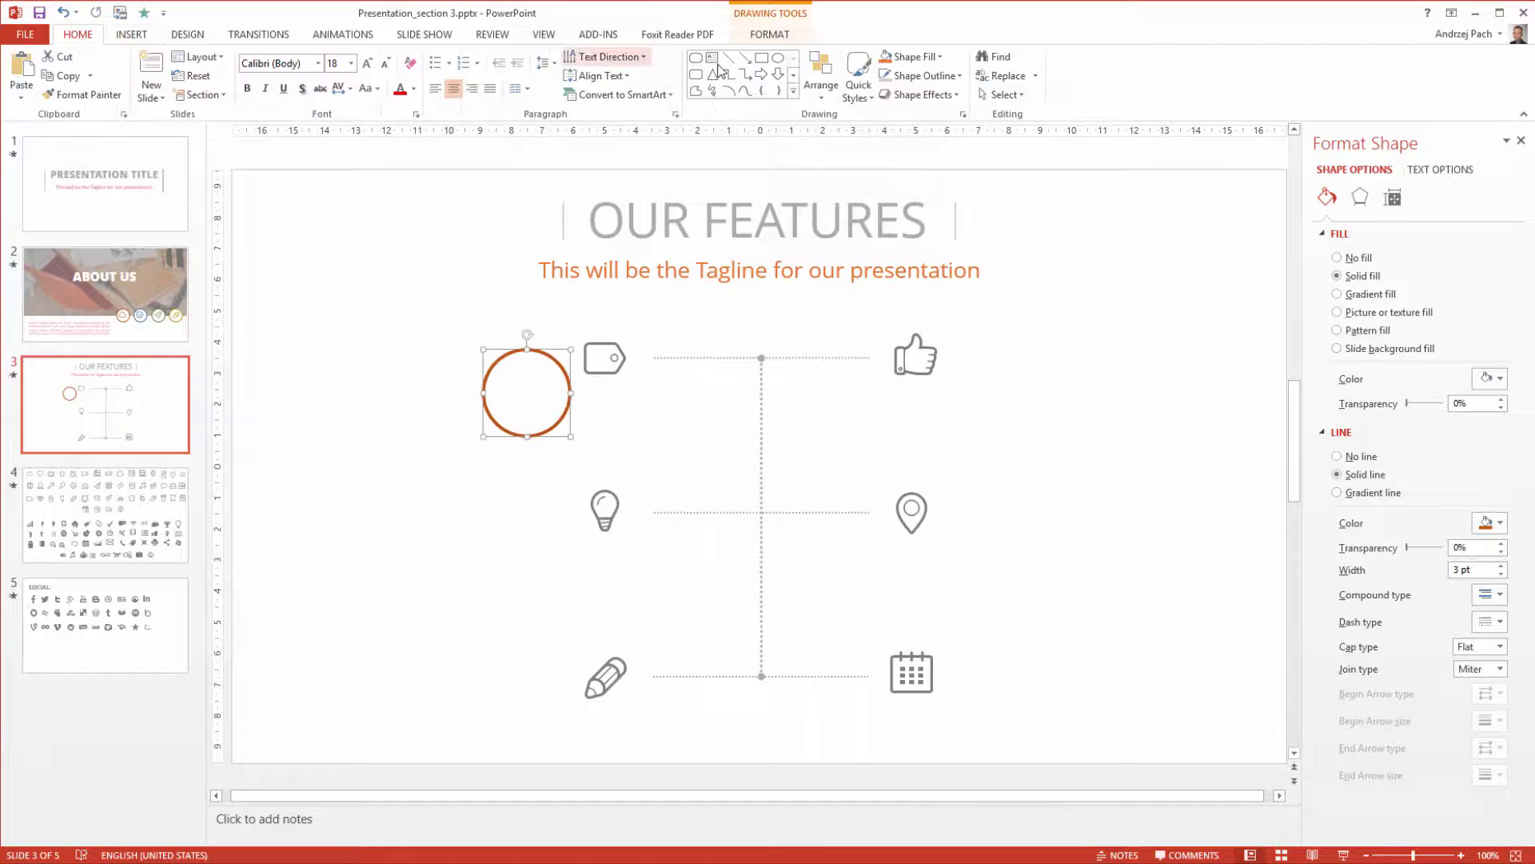
- Change the pasted circle into a Rectangle via Edit Shape > Change Shape
left_click(742, 28)
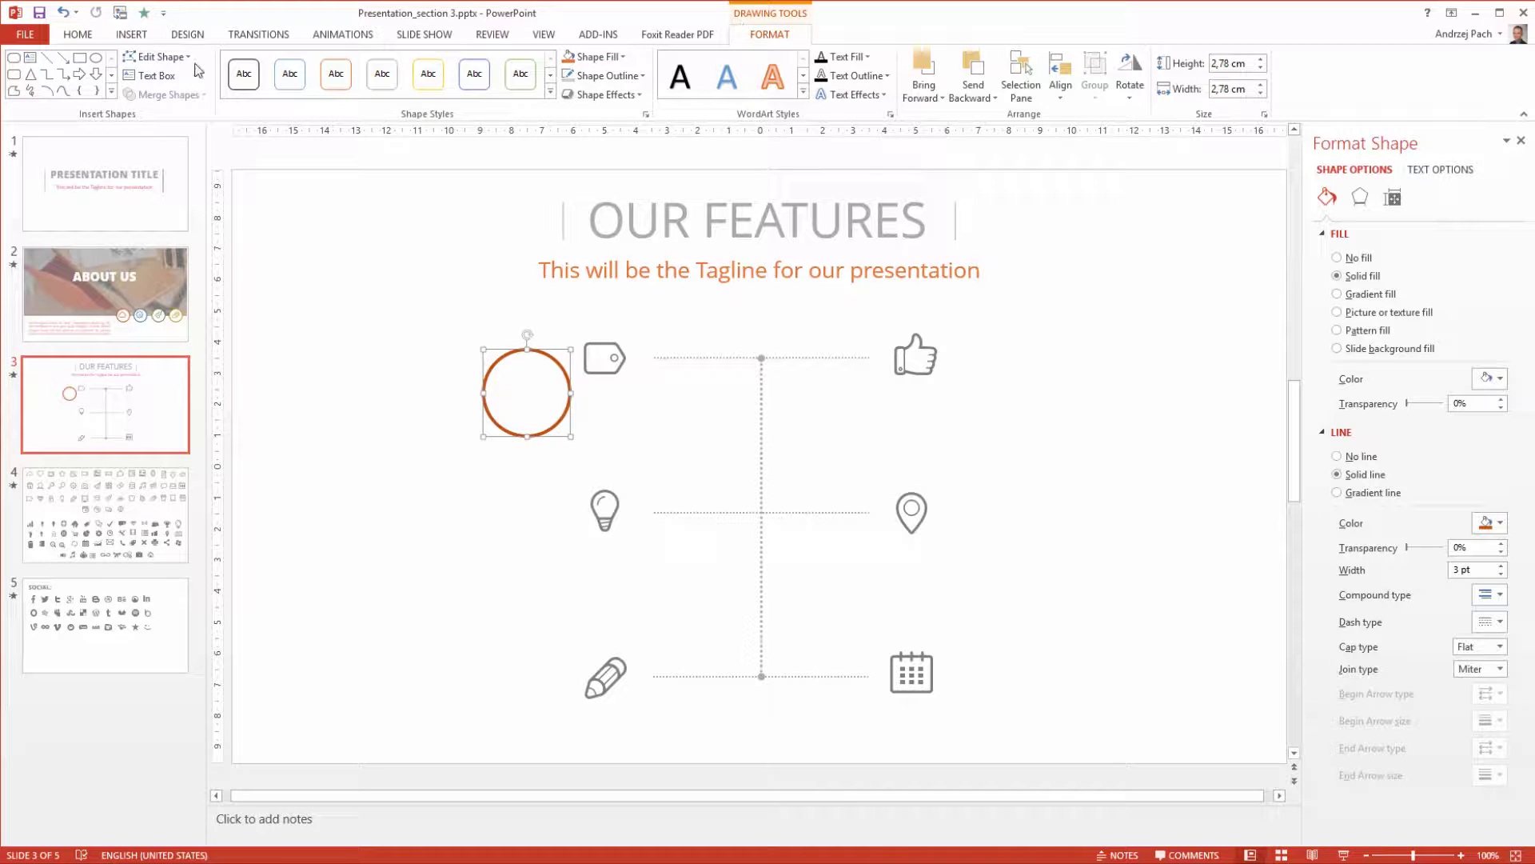
left_click(158, 56)
mouse_move(192, 78)
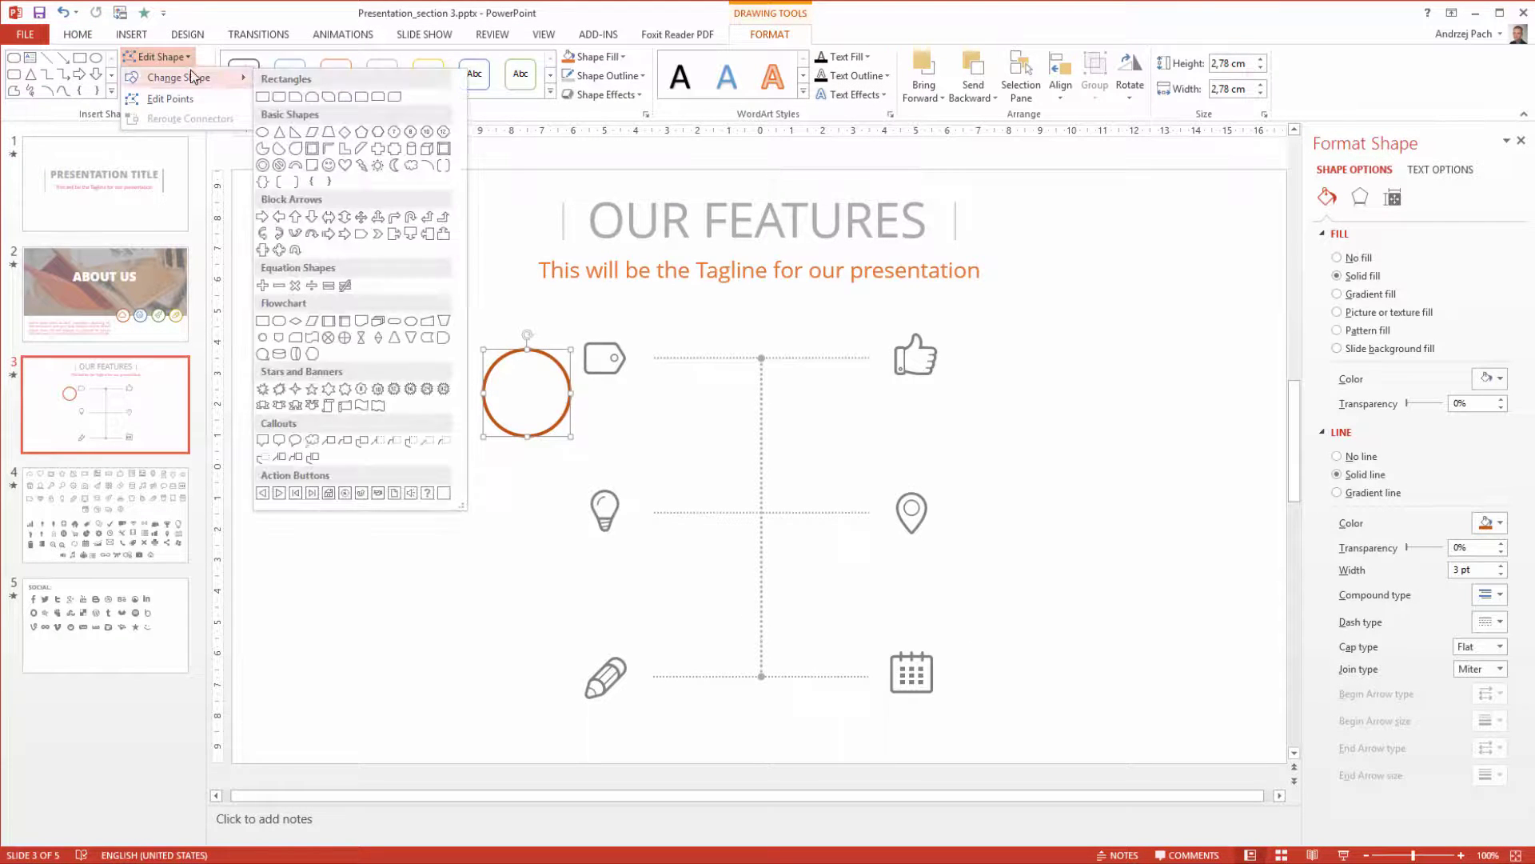
left_click(266, 96)
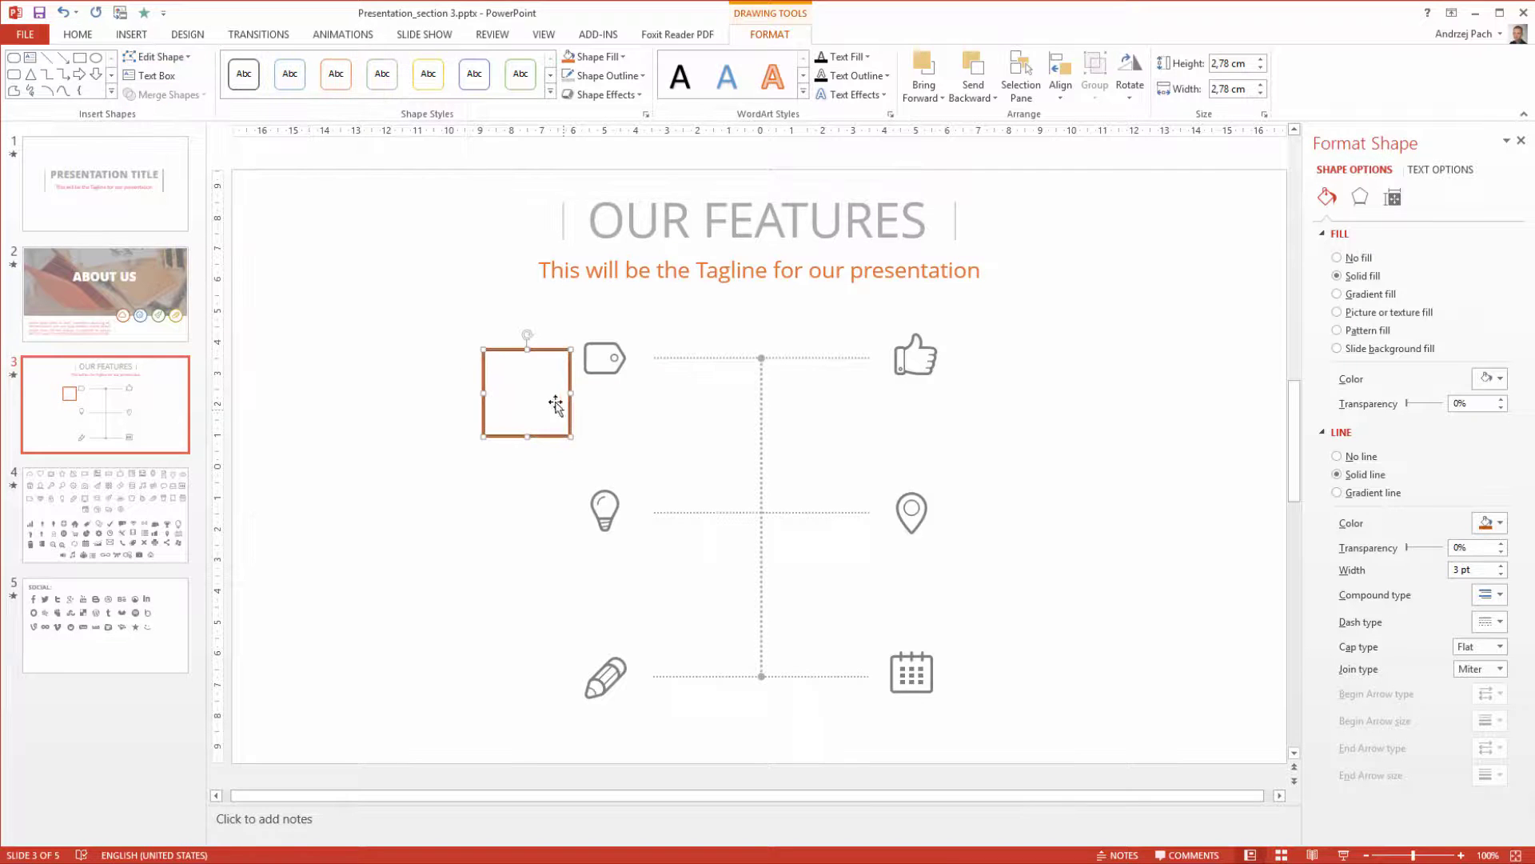
- Duplicate the square beside the bulb, pencil, thumbs-up and pin icons
left_click_drag(552, 408, 554, 642)
left_click_drag(524, 701, 559, 709)
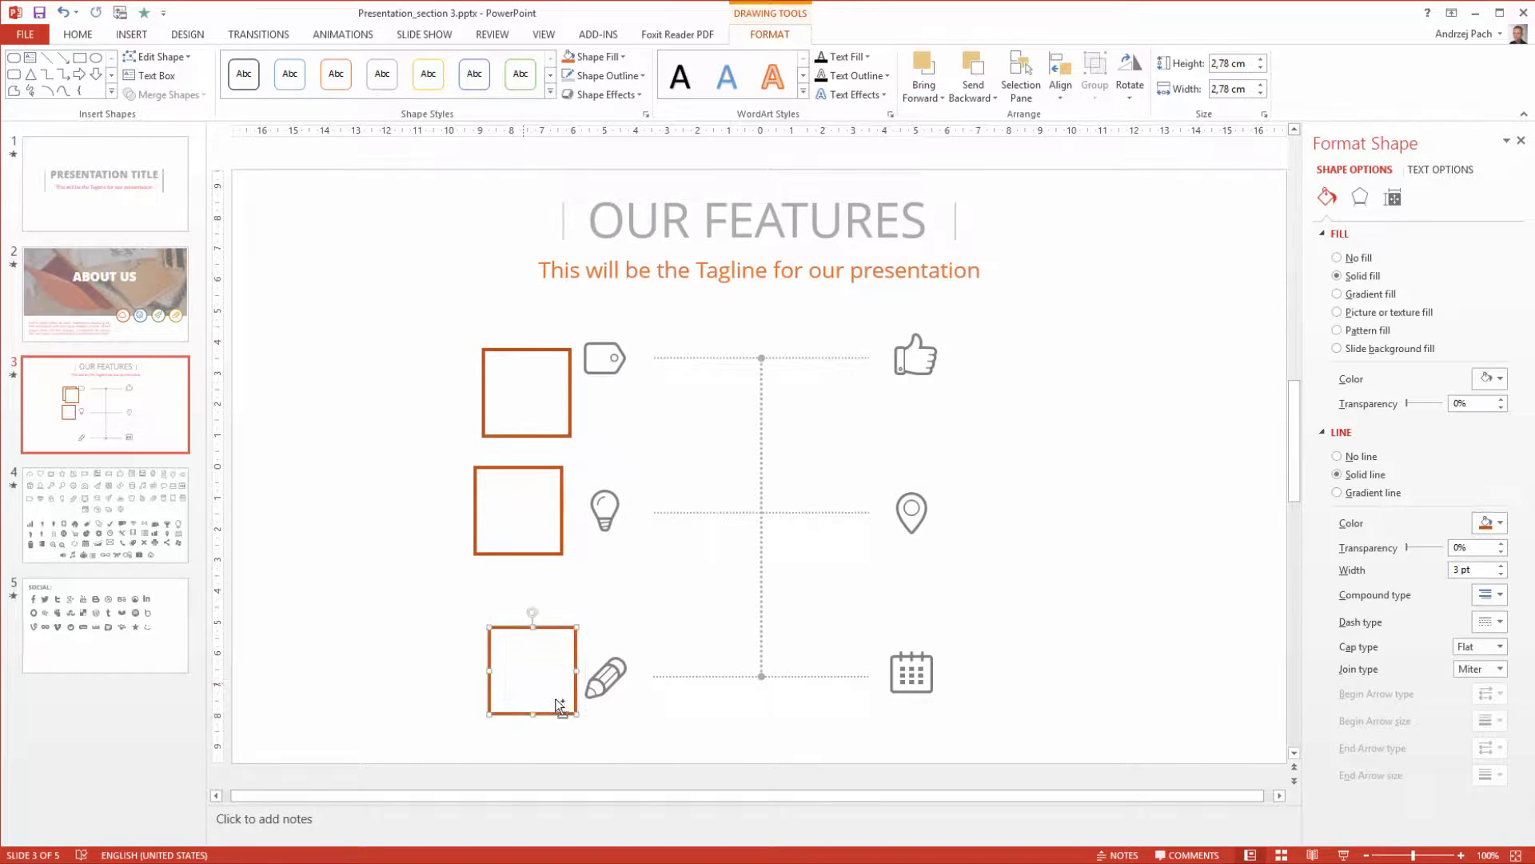
left_click_drag(516, 438, 964, 413)
key("ctrl+v")
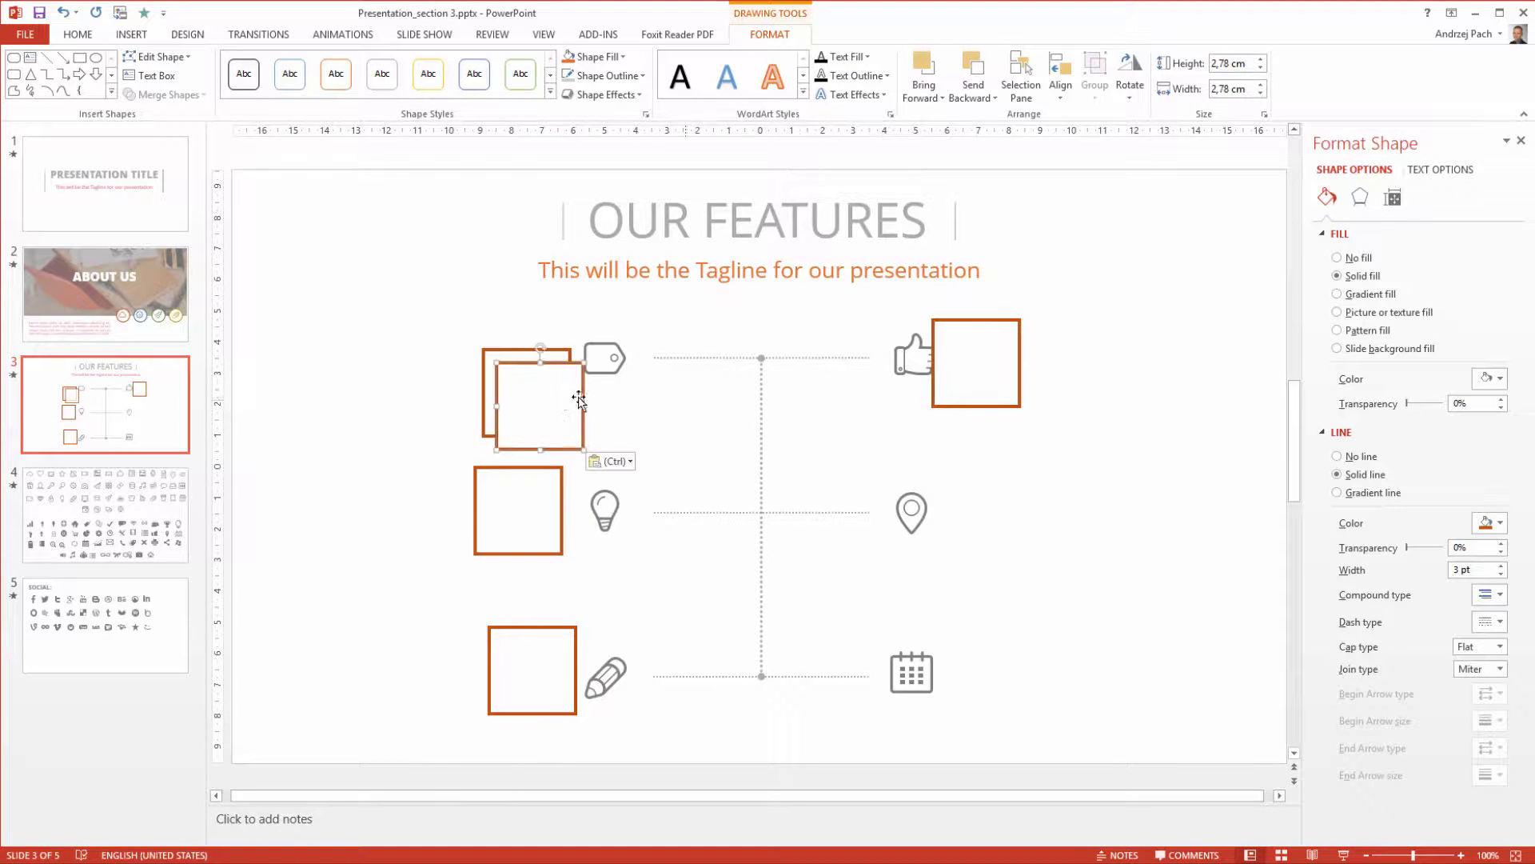
left_click_drag(557, 410, 981, 676)
key("ctrl+v")
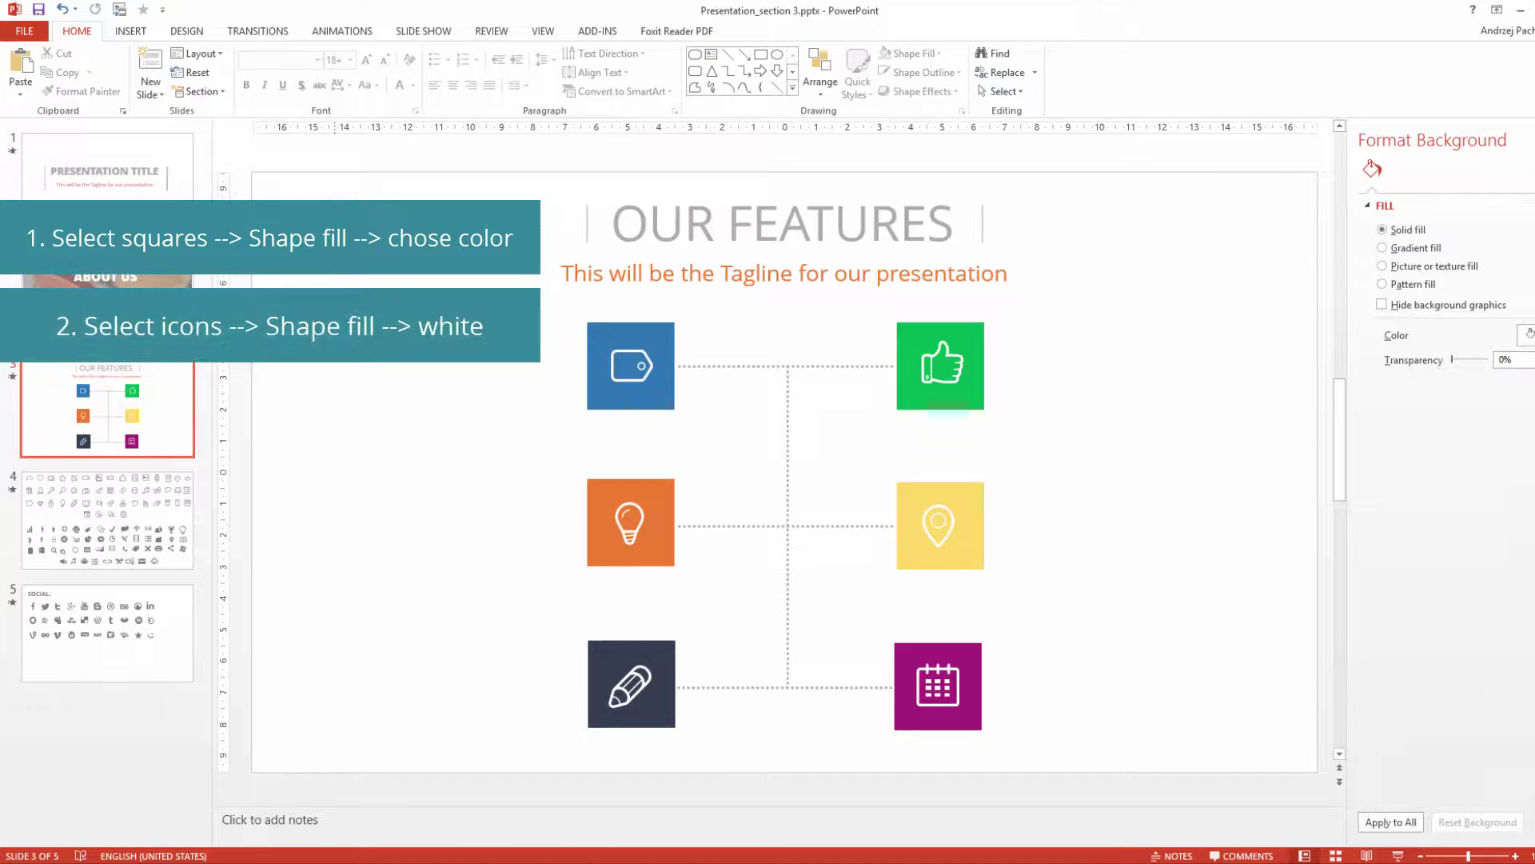
left_click(131, 32)
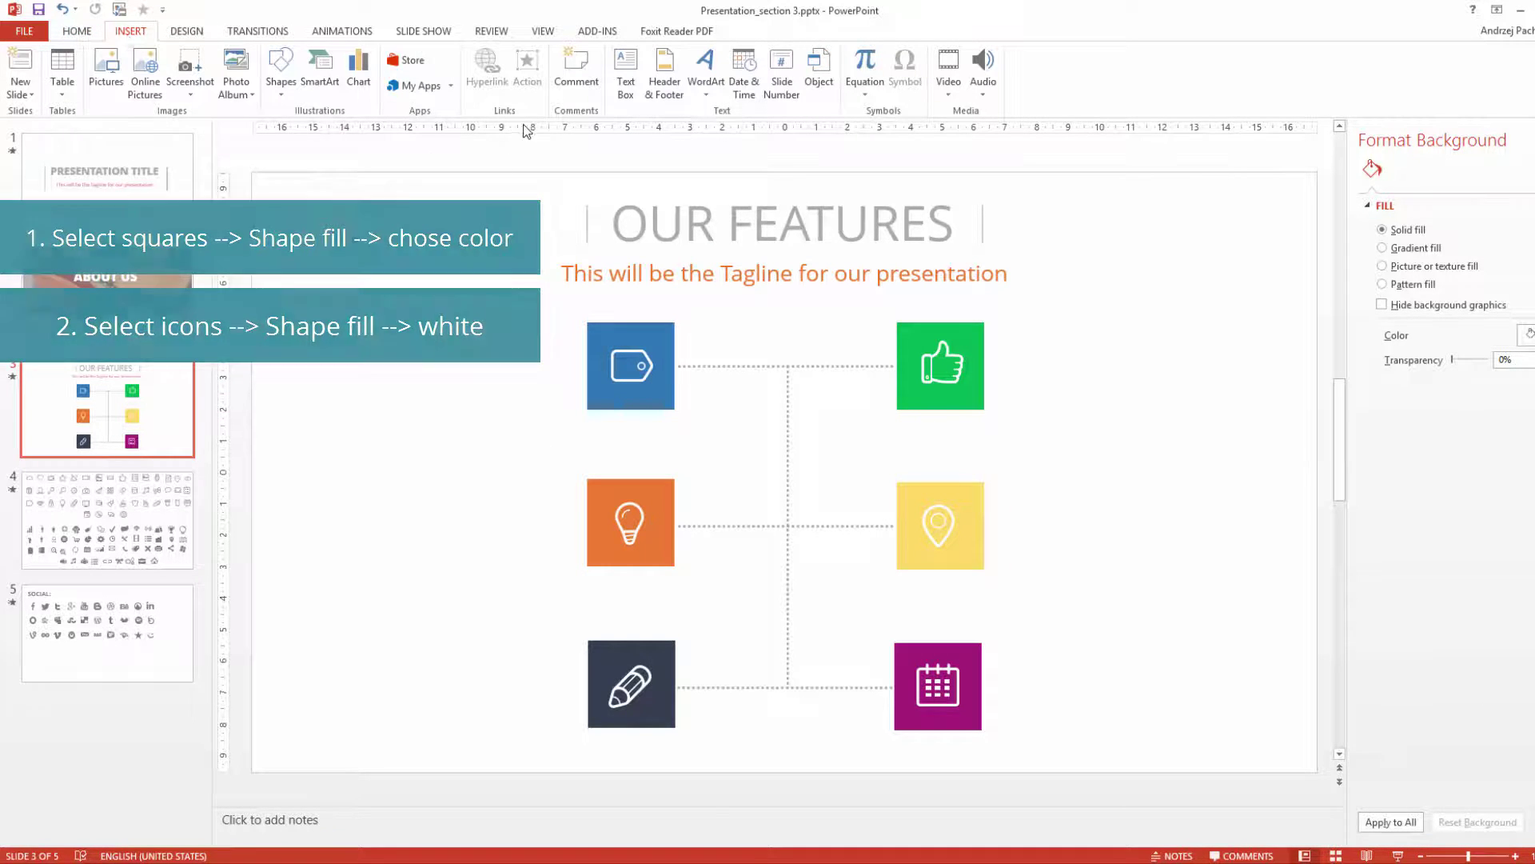
left_click(627, 72)
- Add a 'Title' text box left of the blue square and a 'Text' copy below it
left_click_drag(350, 331, 511, 370)
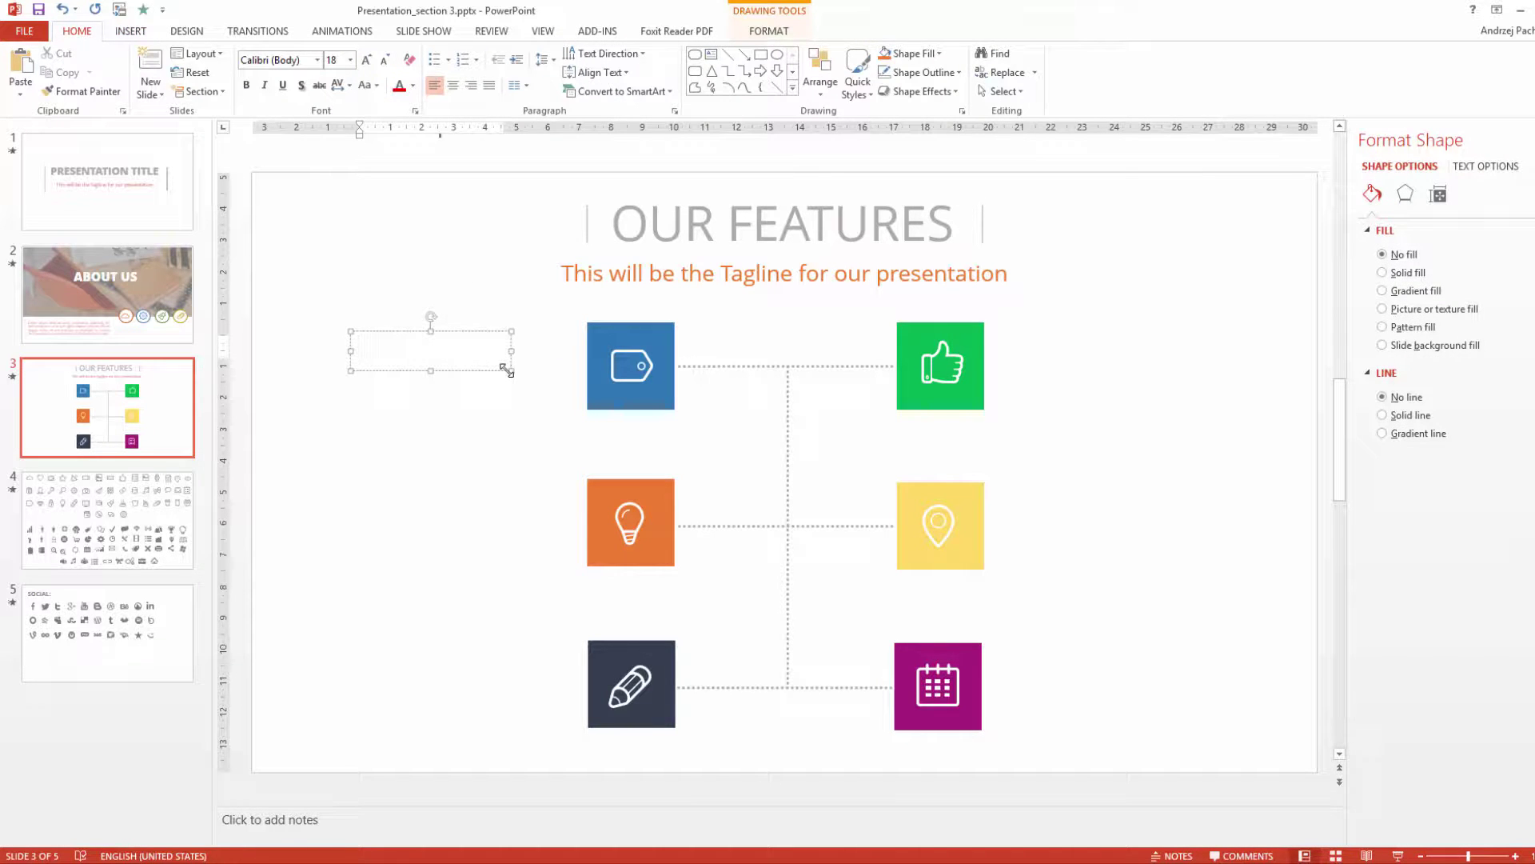
type("Title")
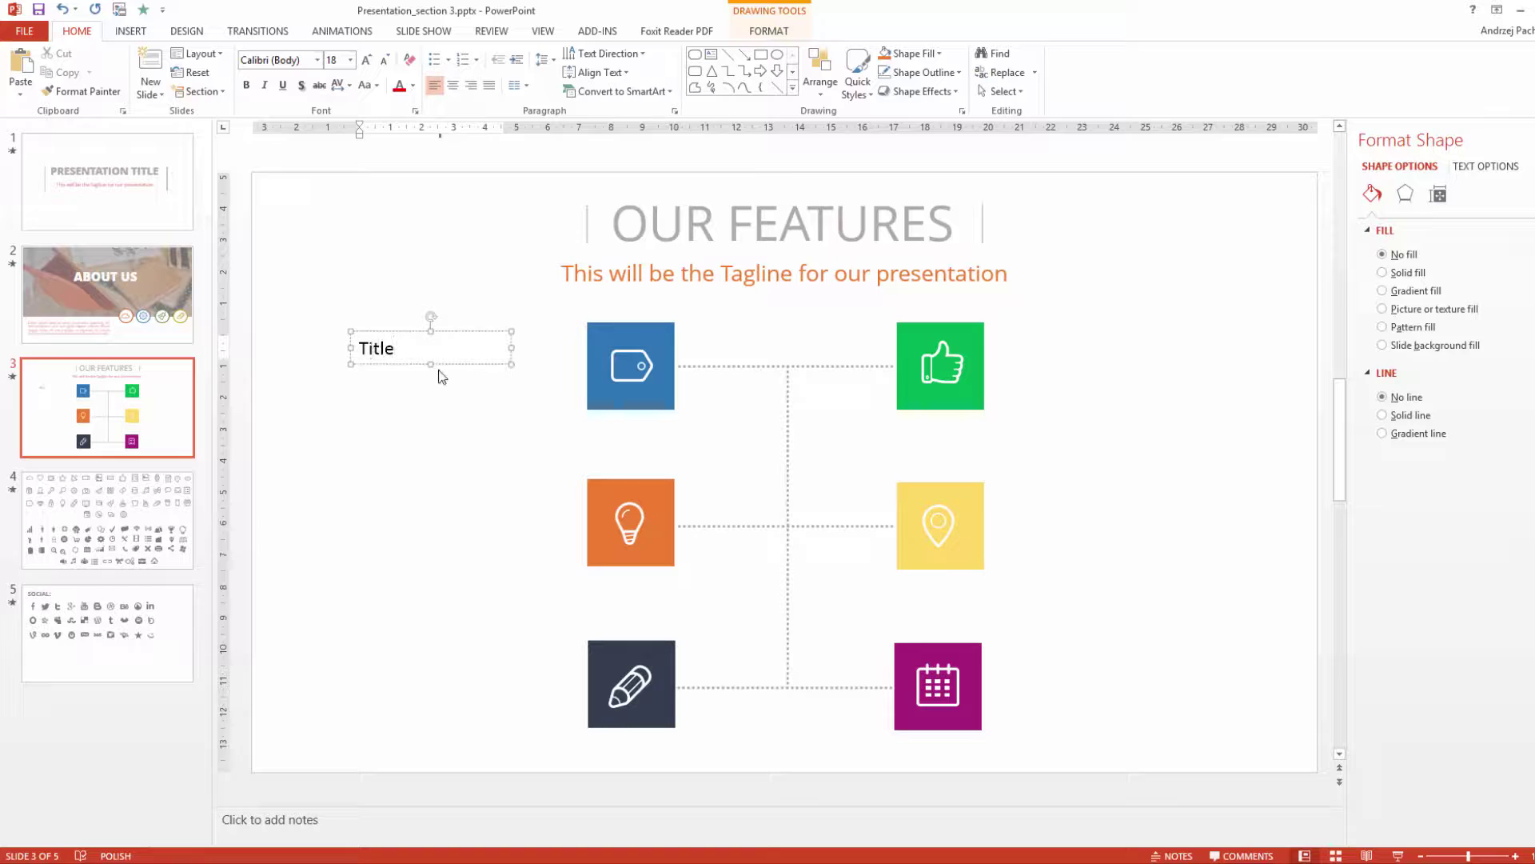
left_click_drag(439, 366, 442, 427)
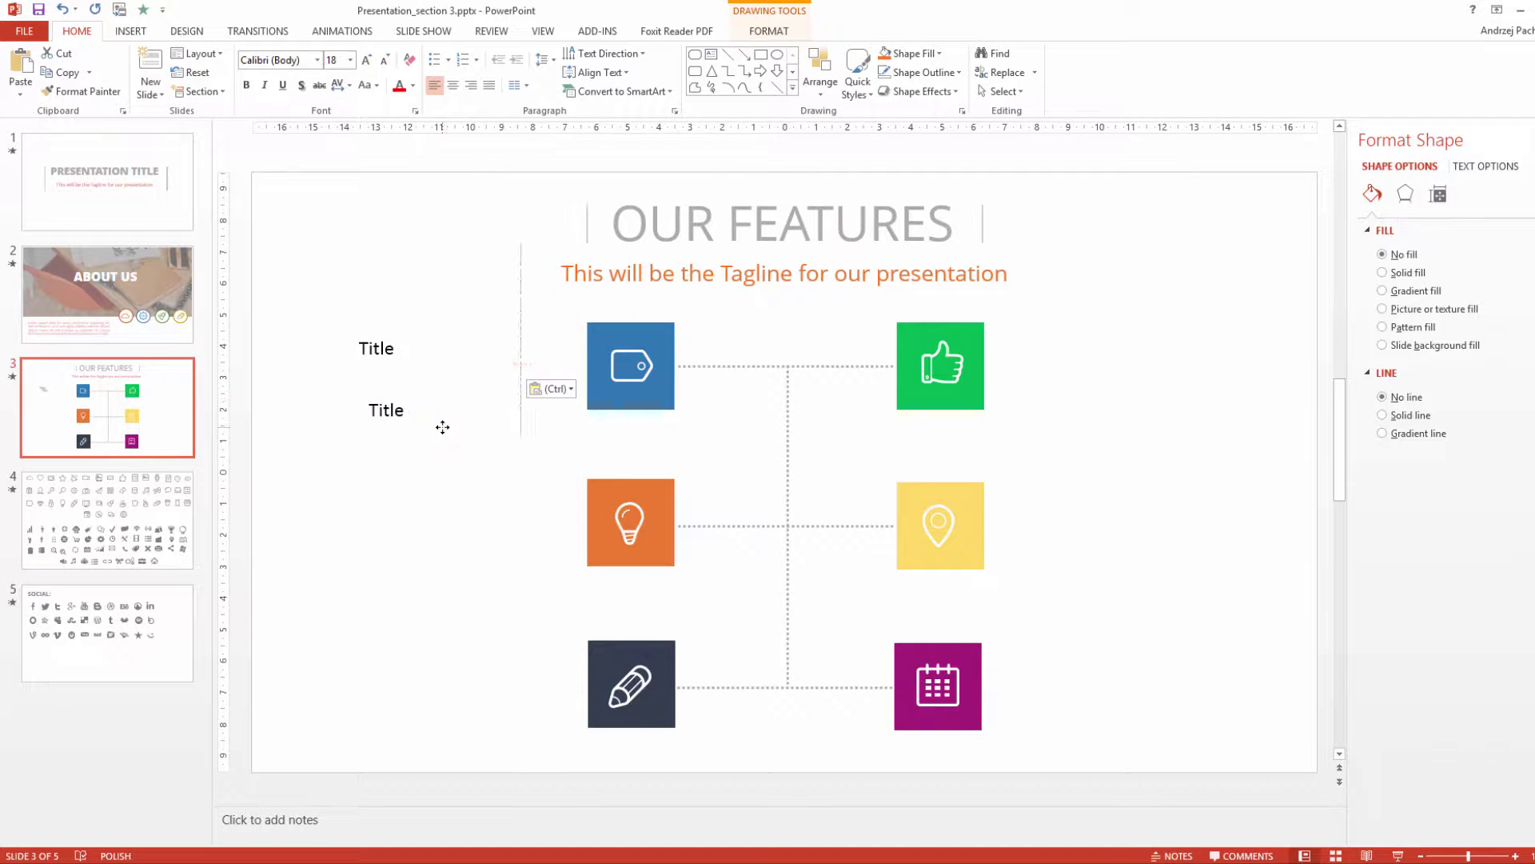
left_click(402, 411)
double_click(400, 410)
type("Text")
key("Escape")
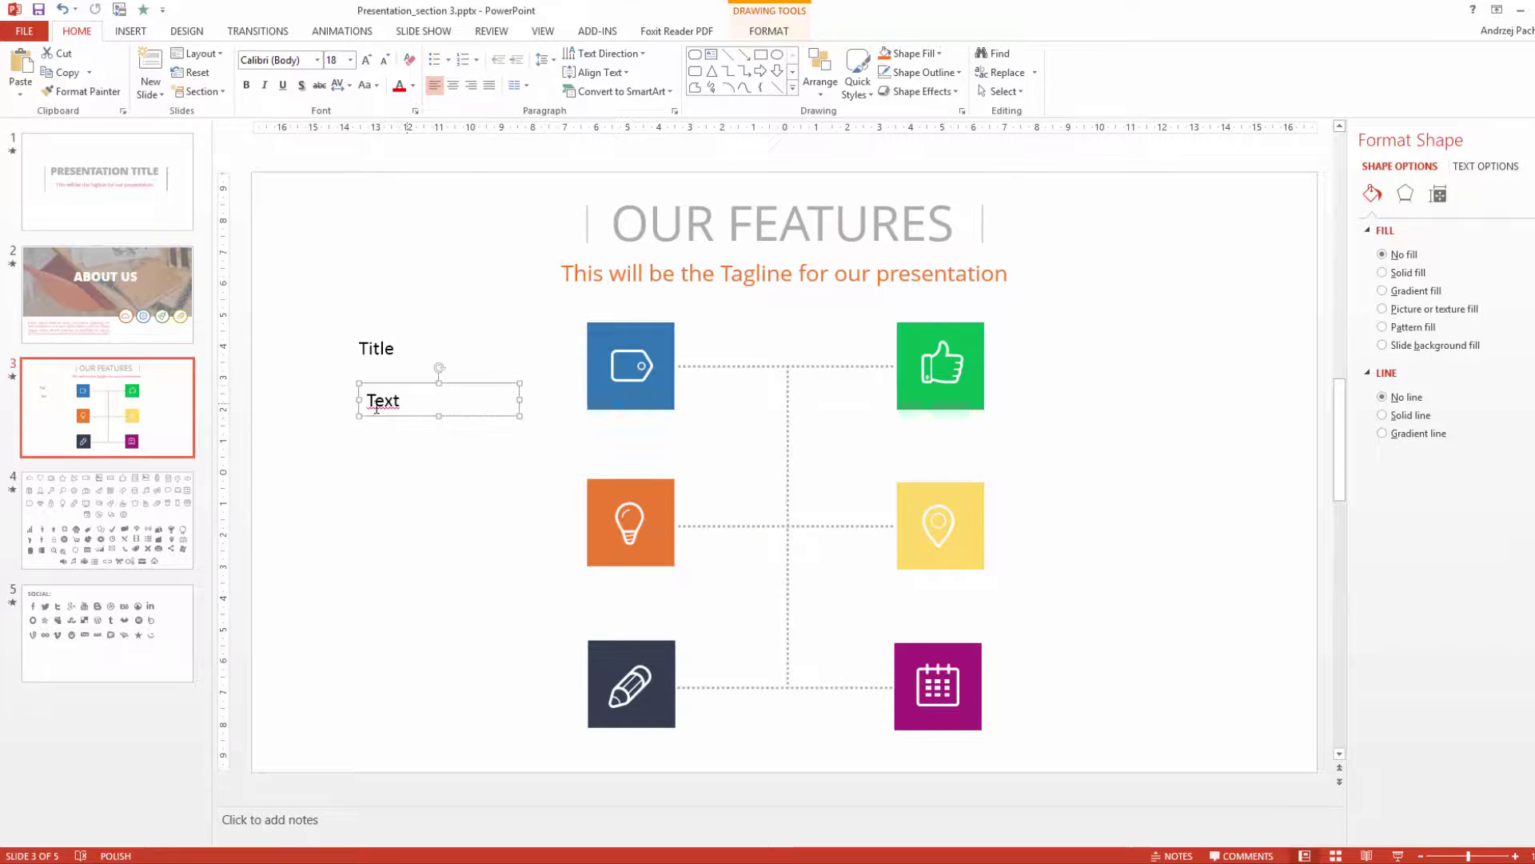
- Colour both boxes with the OUR FEATURES grey via Eyedropper and set them to Open Sans
left_click(382, 331, "shift")
left_click(413, 85)
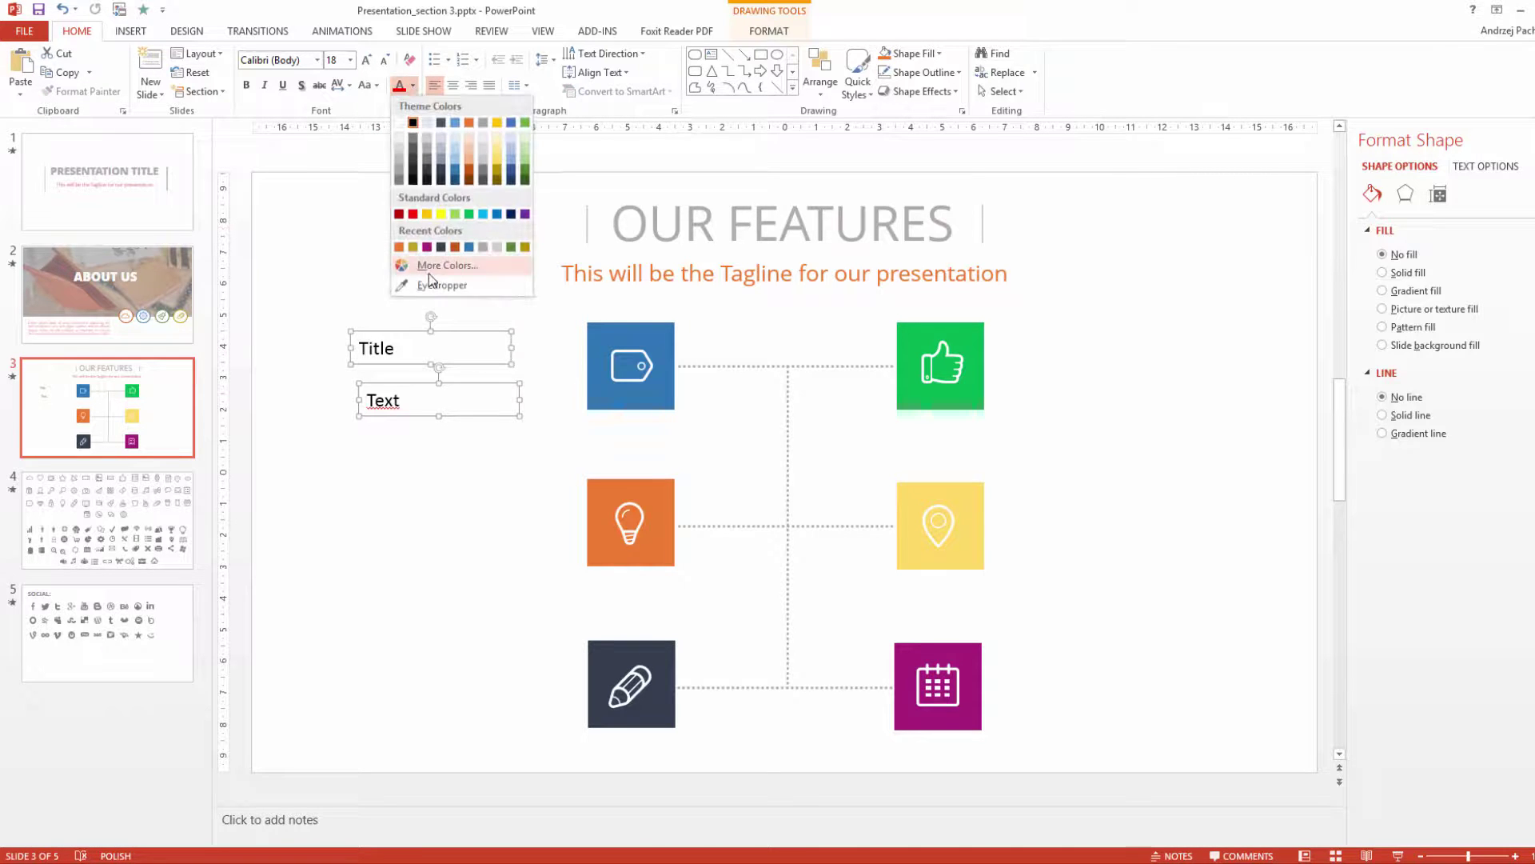
left_click(436, 280)
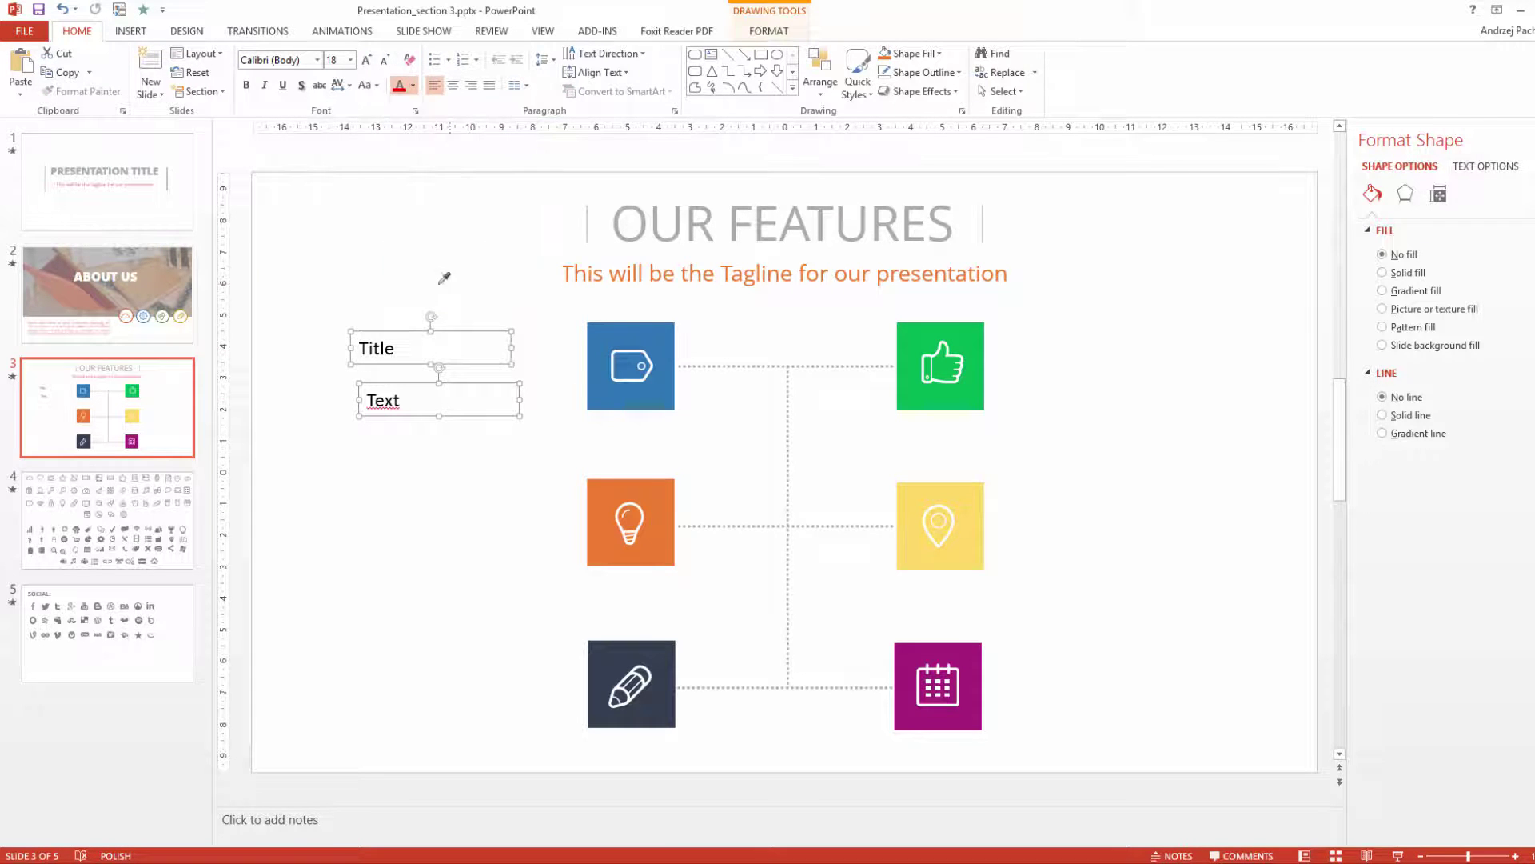
left_click(631, 226)
left_click(289, 57)
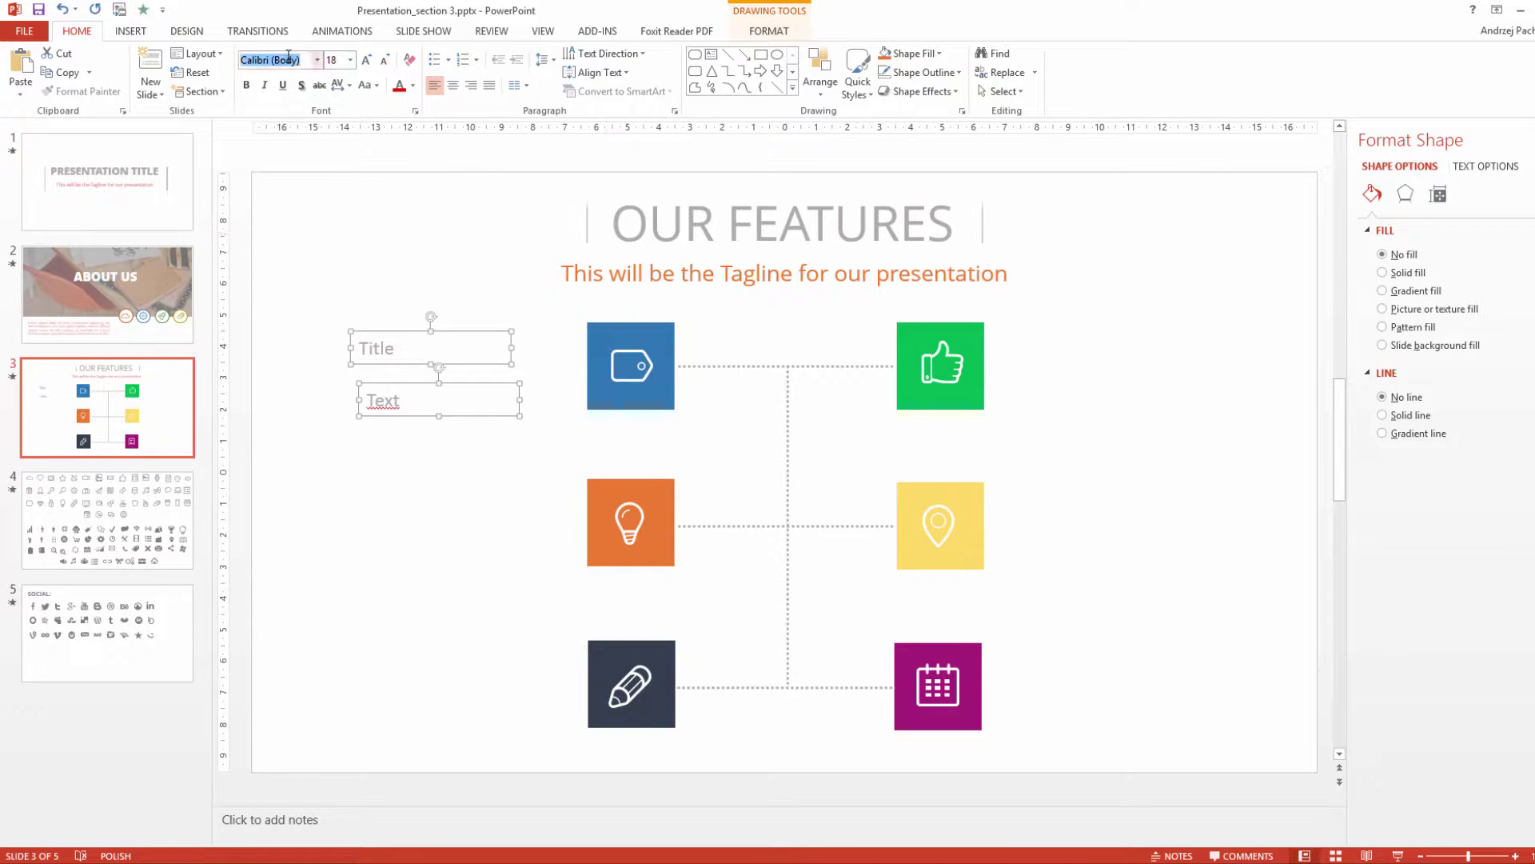
type("Open Sans")
key("Return")
left_click(448, 436)
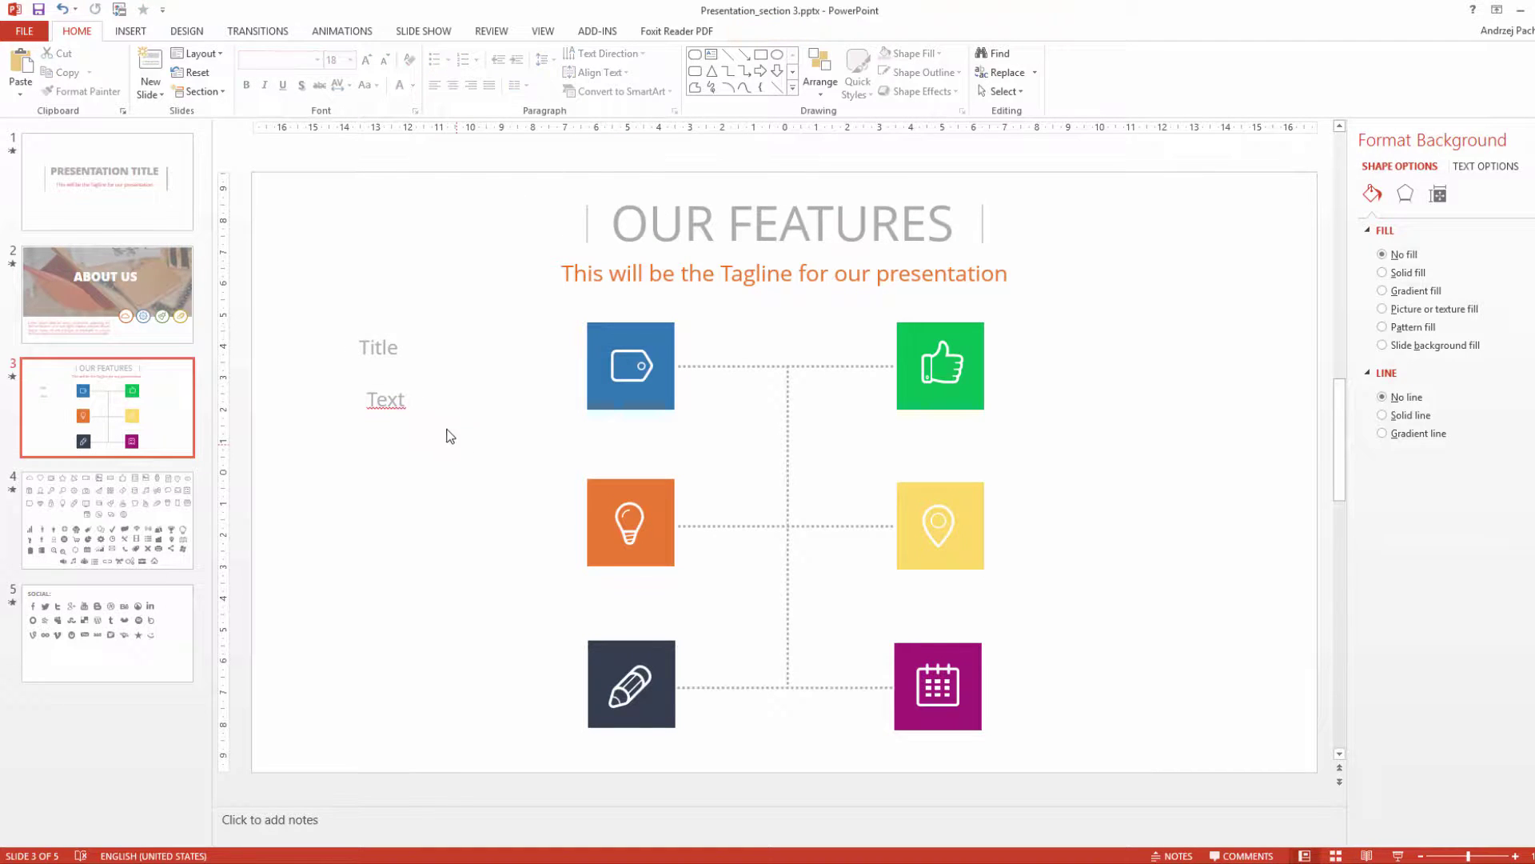
left_click(440, 414)
left_click(316, 60)
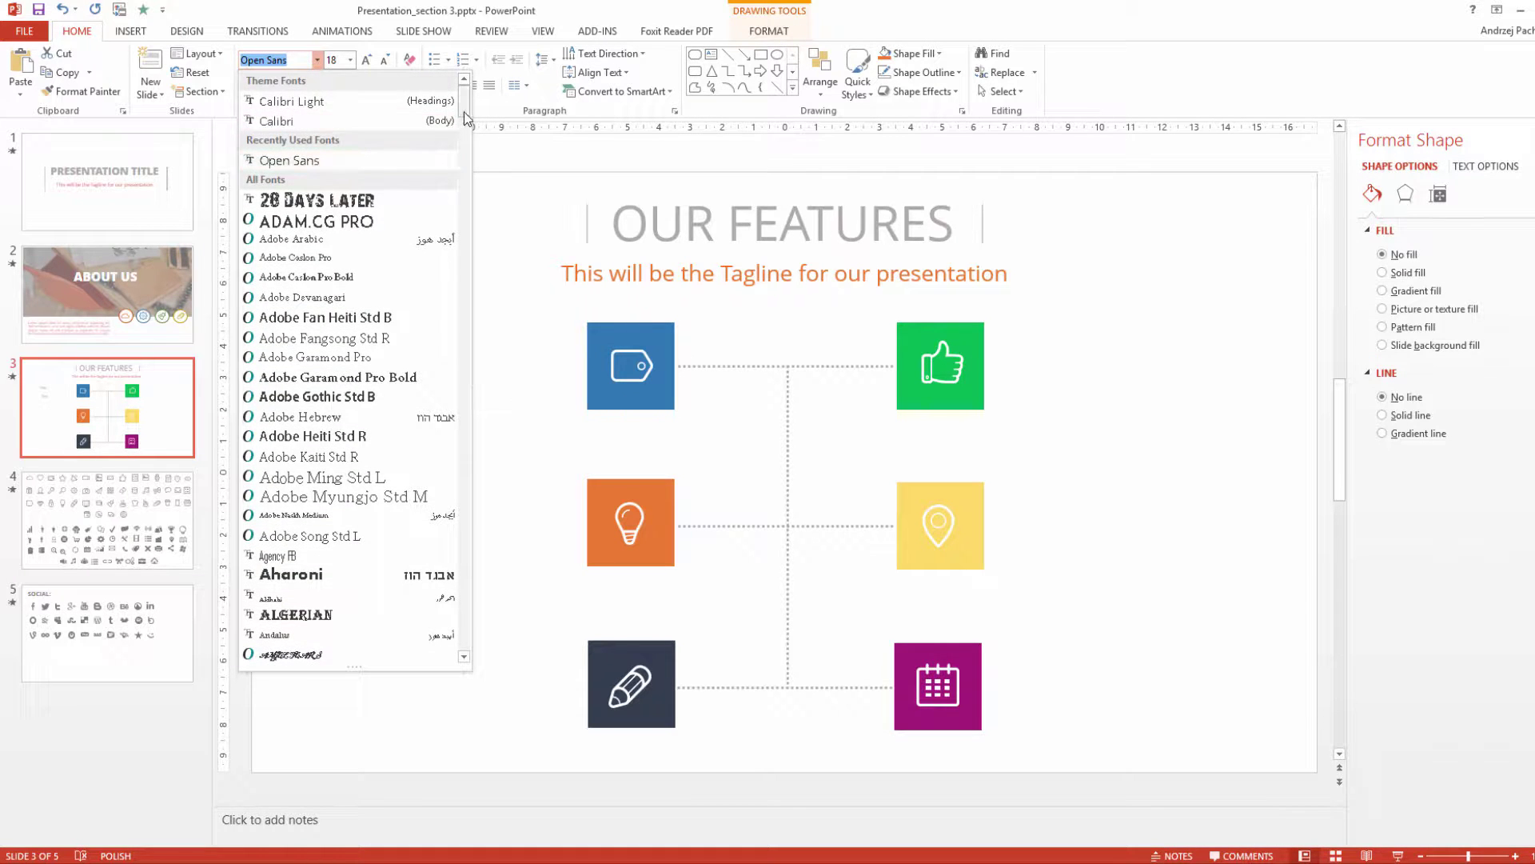
- Set the body Text box to Open Sans Light and begin editing its text
left_click_drag(463, 104, 483, 510)
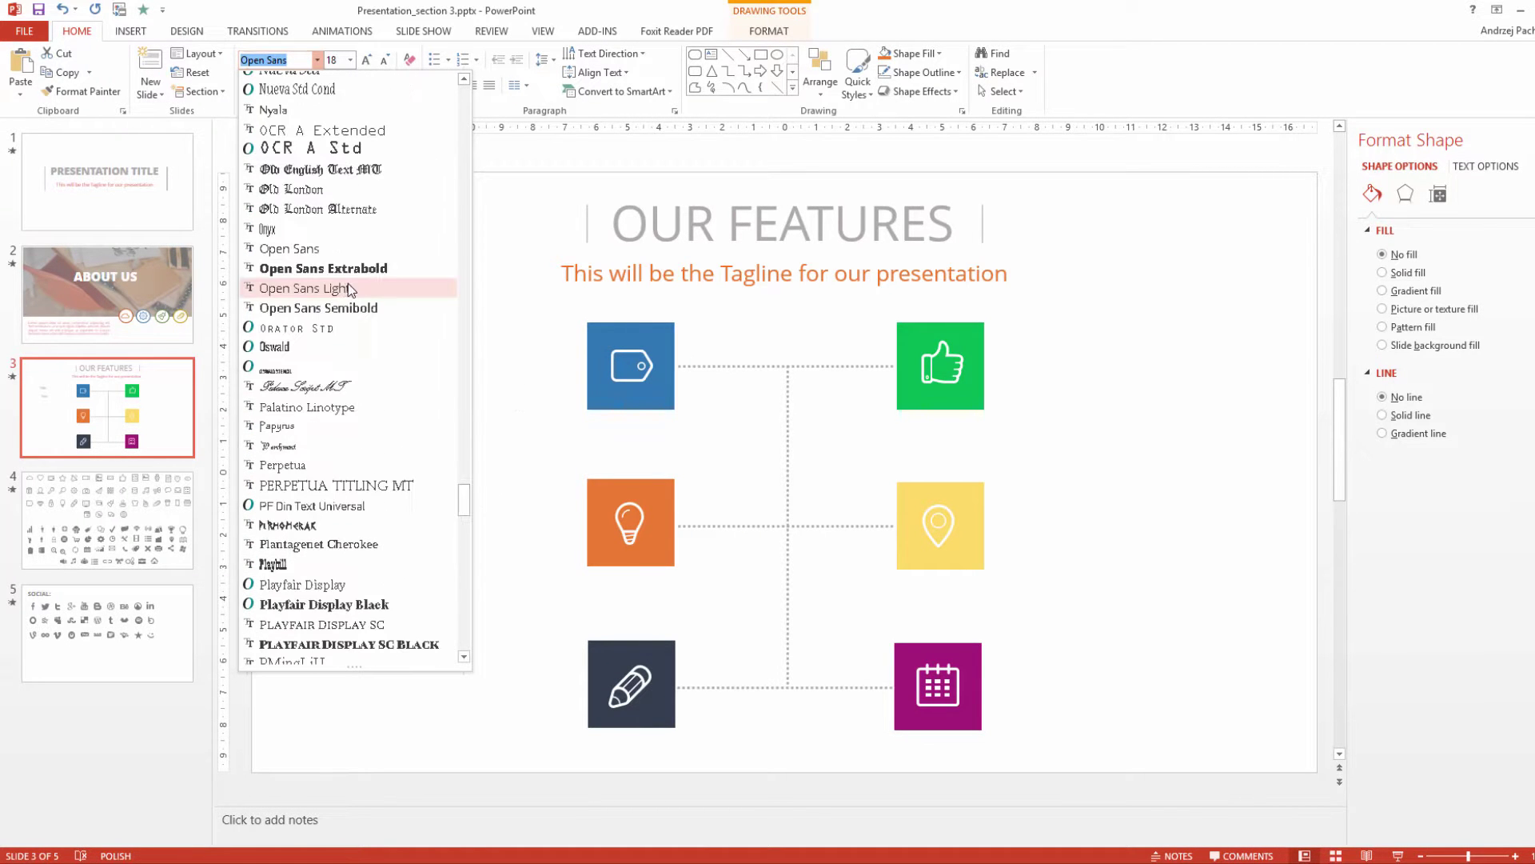
left_click(357, 291)
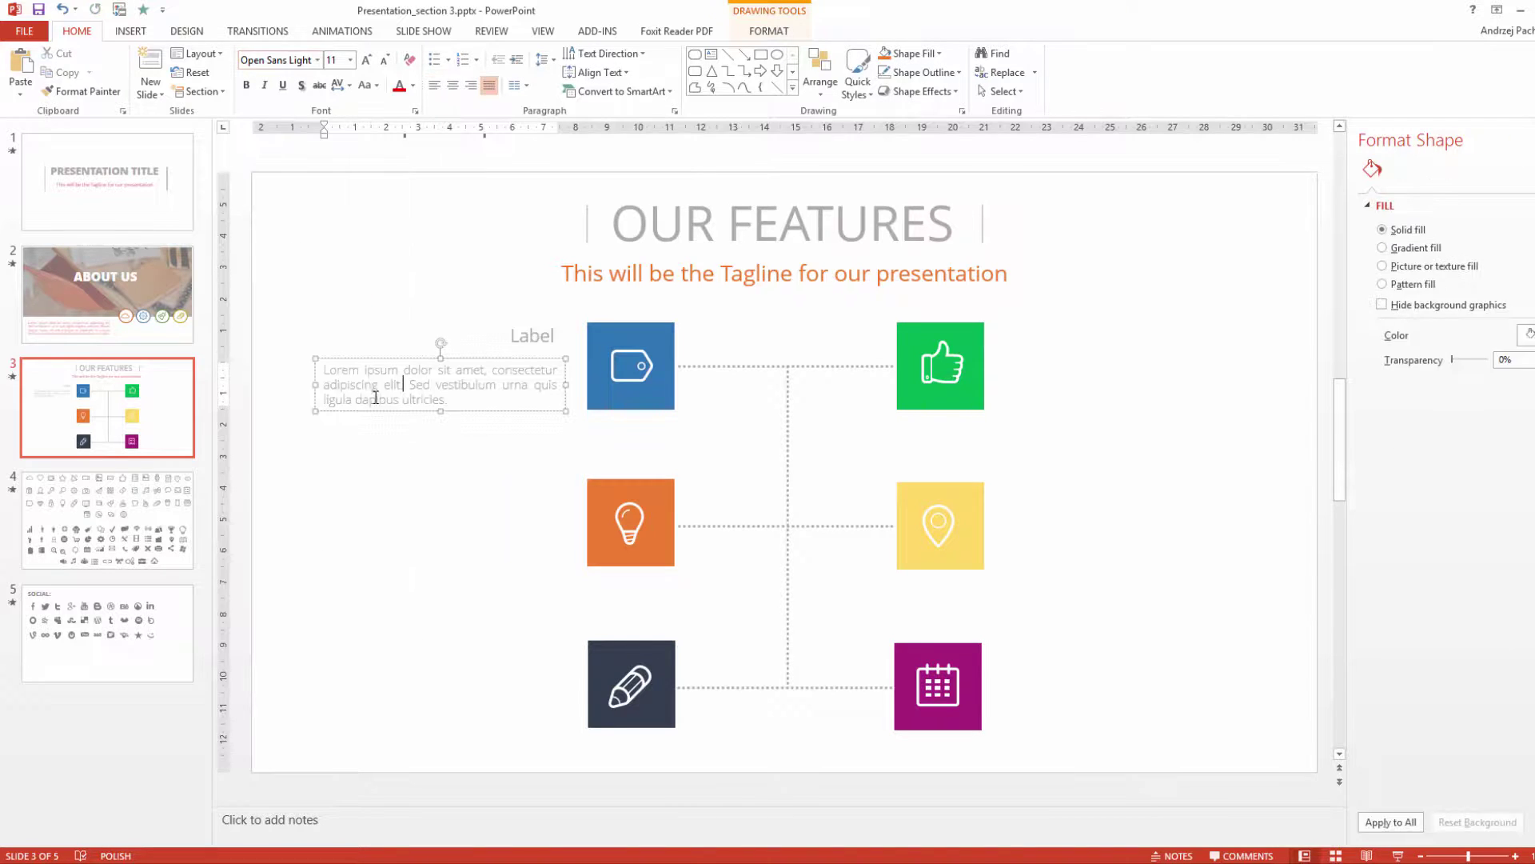
left_click(392, 390)
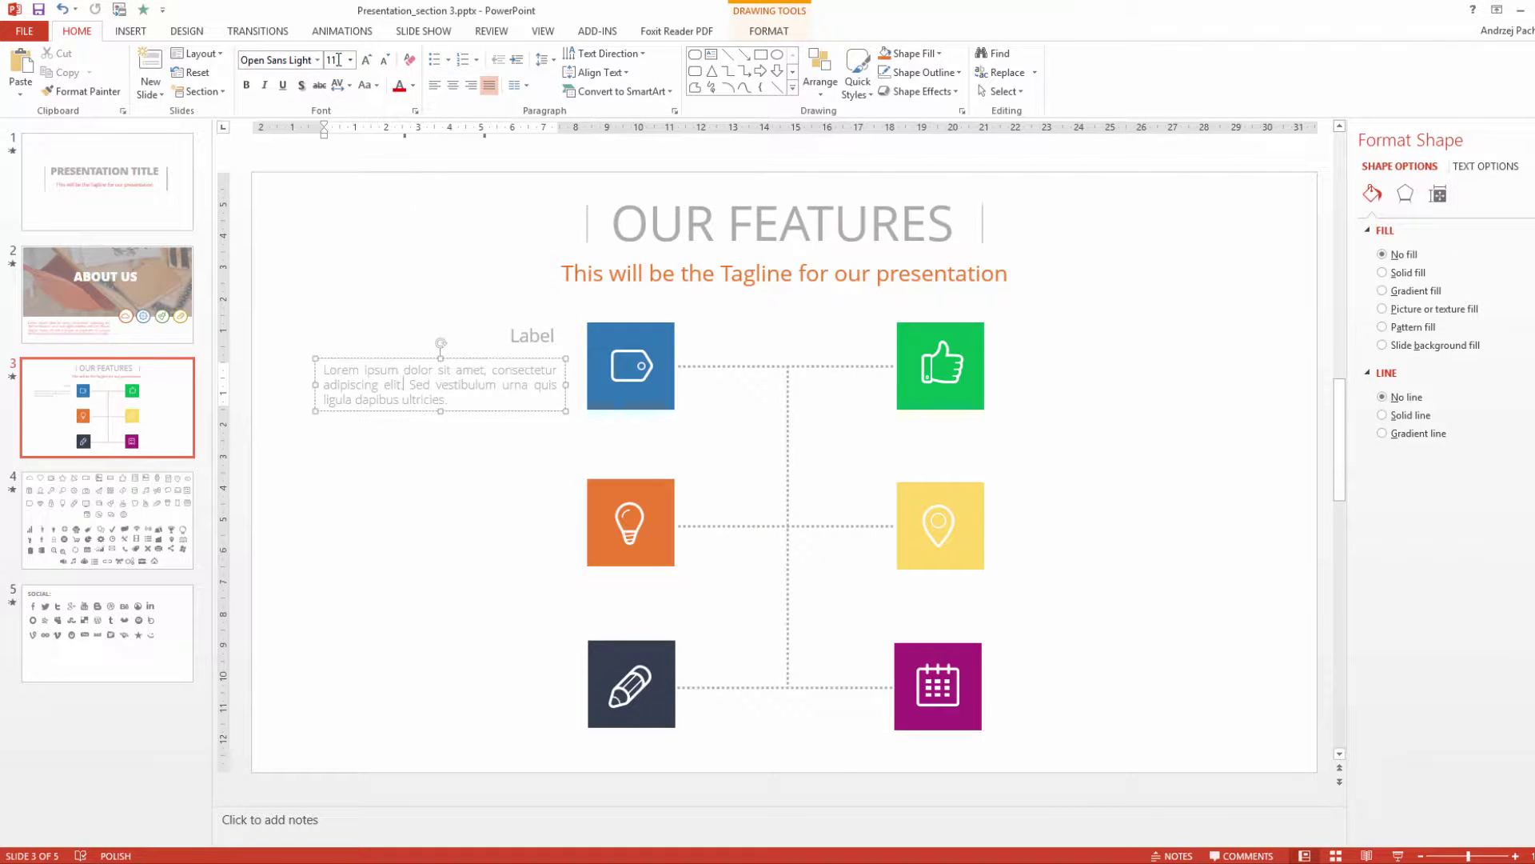
- Copy the Label title and lorem text beside the orange bulb and dark pencil squares
left_click_drag(280, 275, 576, 450)
key("ctrl+c")
key("ctrl+v")
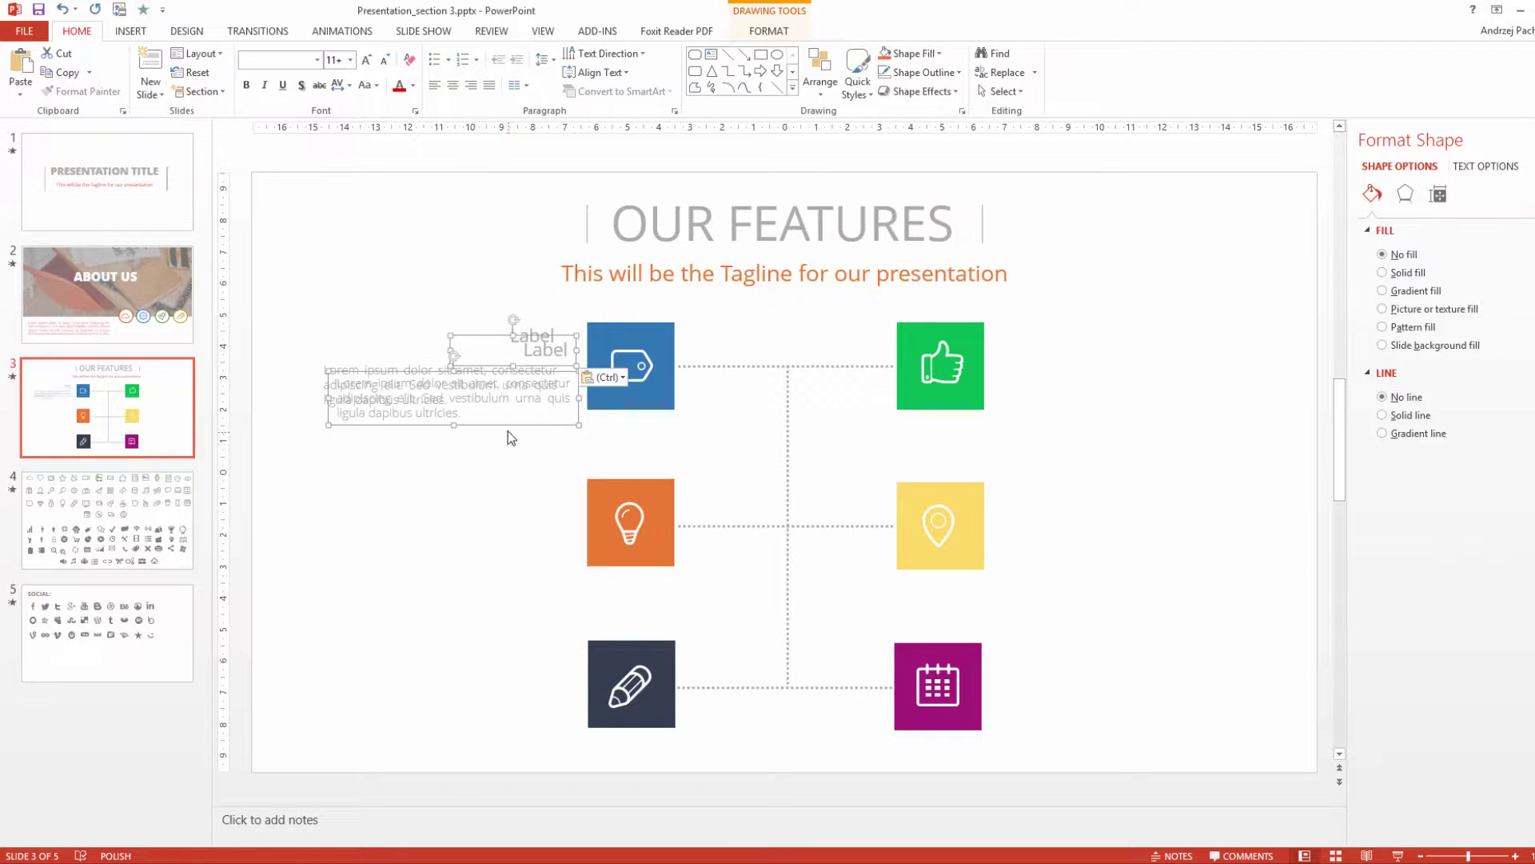
left_click_drag(481, 490, 483, 568)
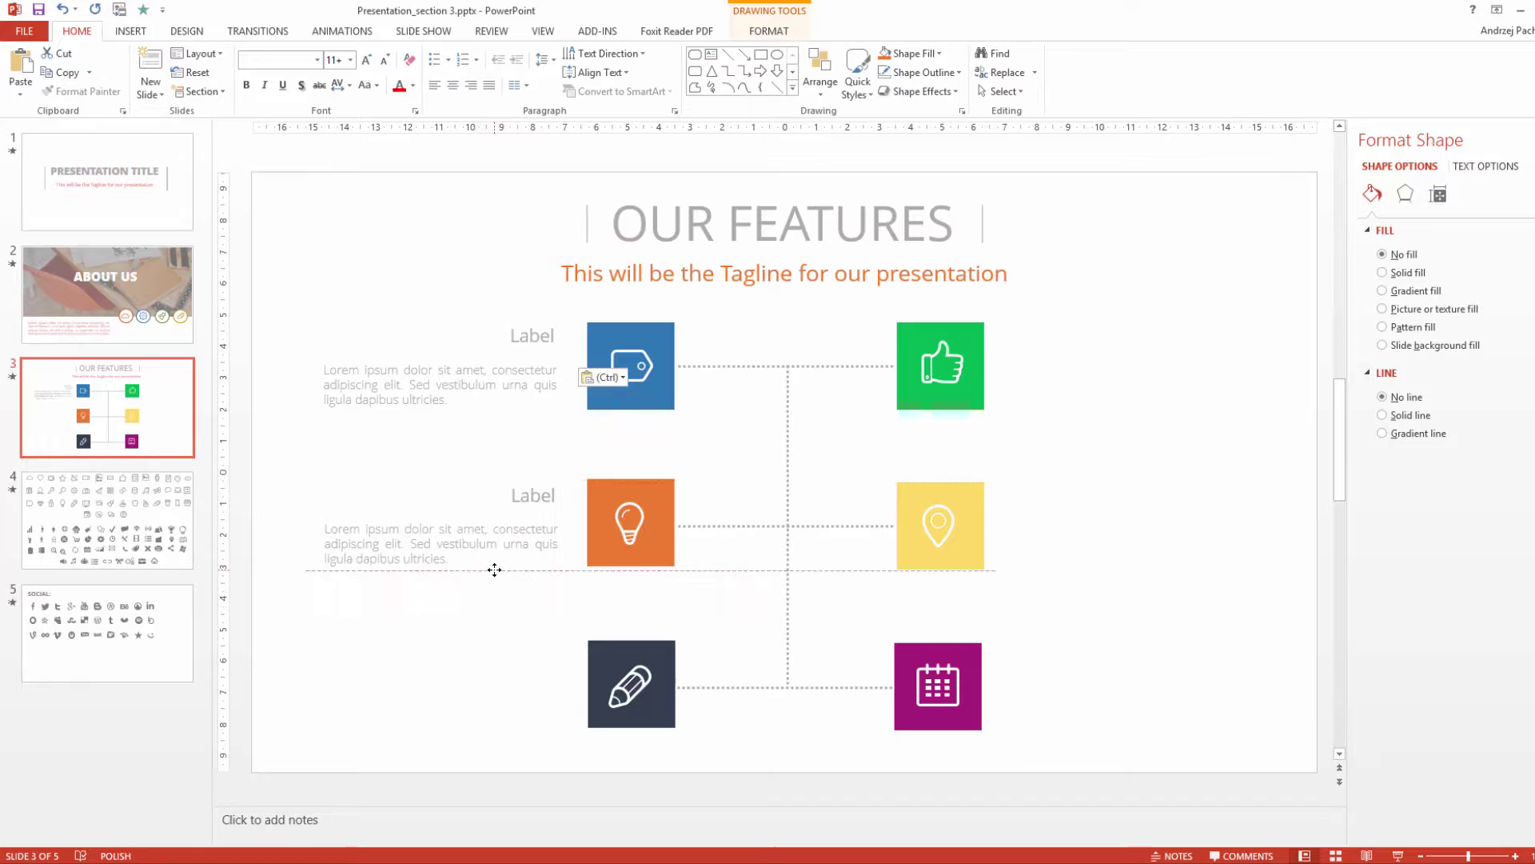
mouse_move(504, 426)
left_mouse_down()
mouse_move(469, 685)
mouse_move(494, 733)
left_mouse_up()
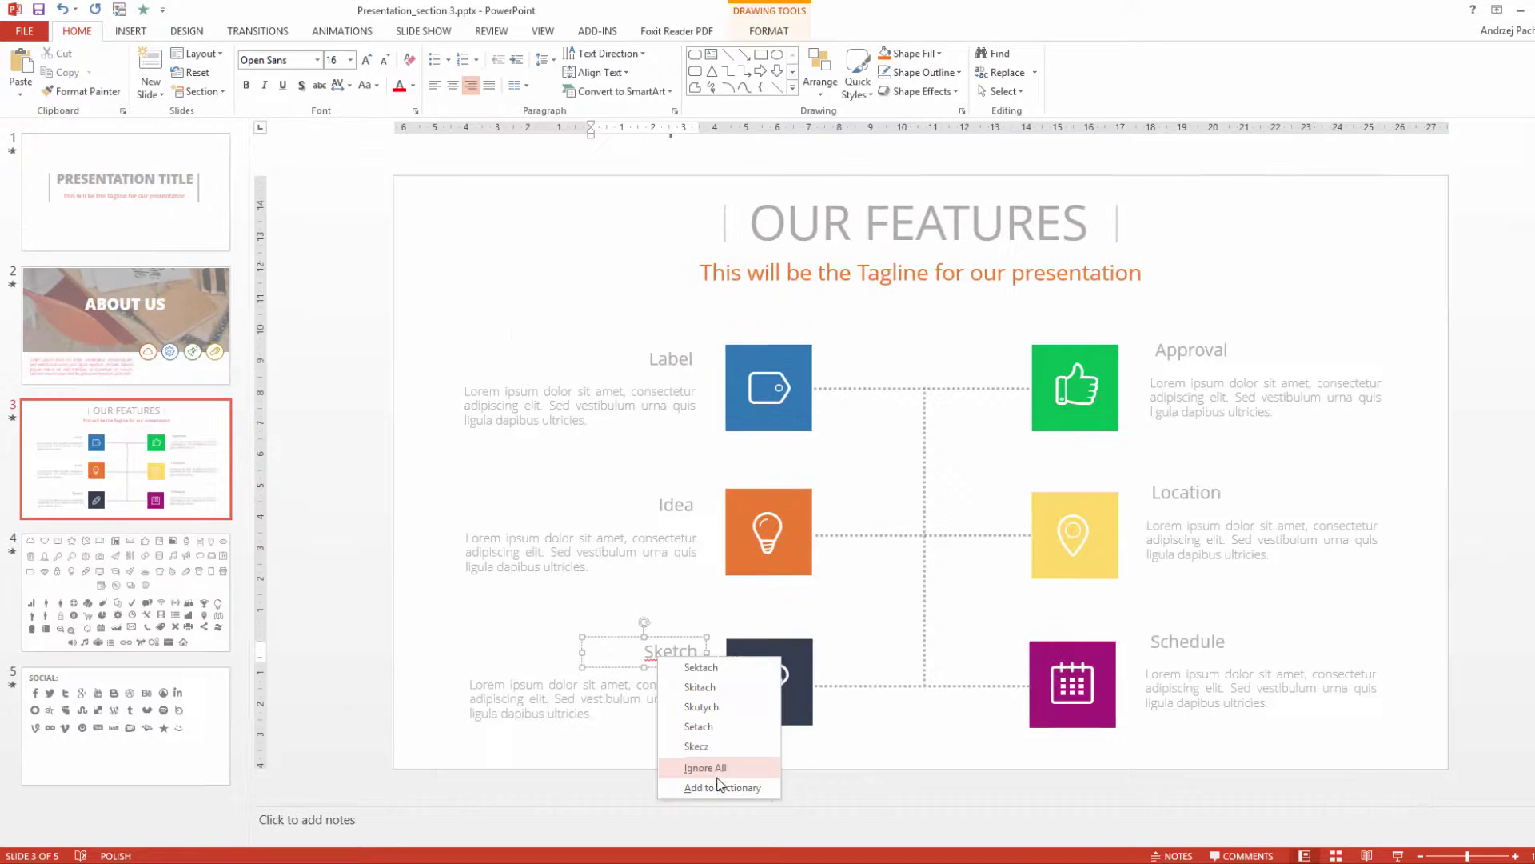
left_click(680, 734)
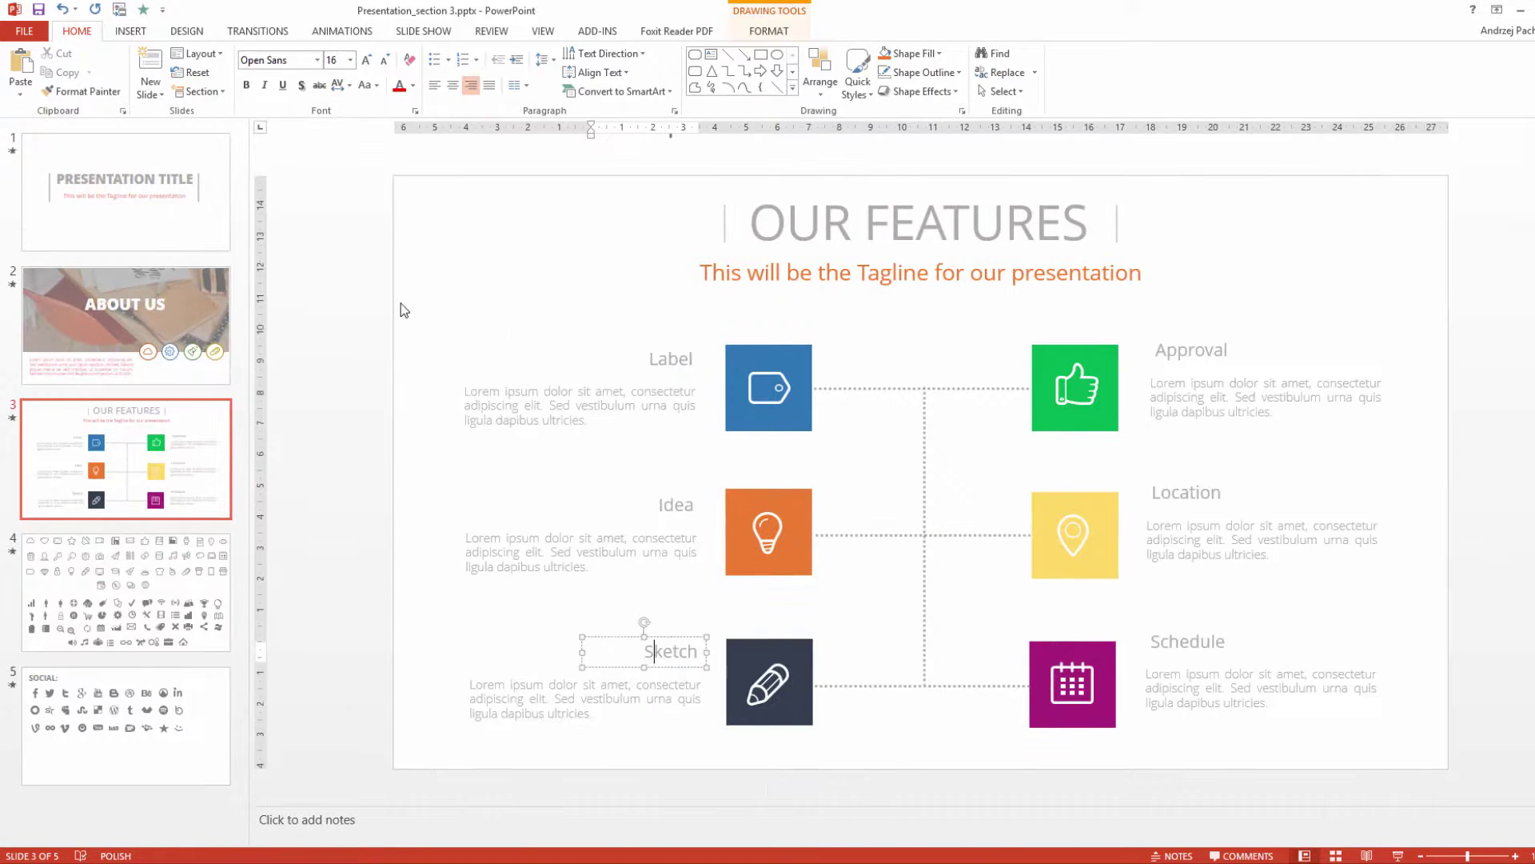
left_click_drag(400, 307, 842, 468)
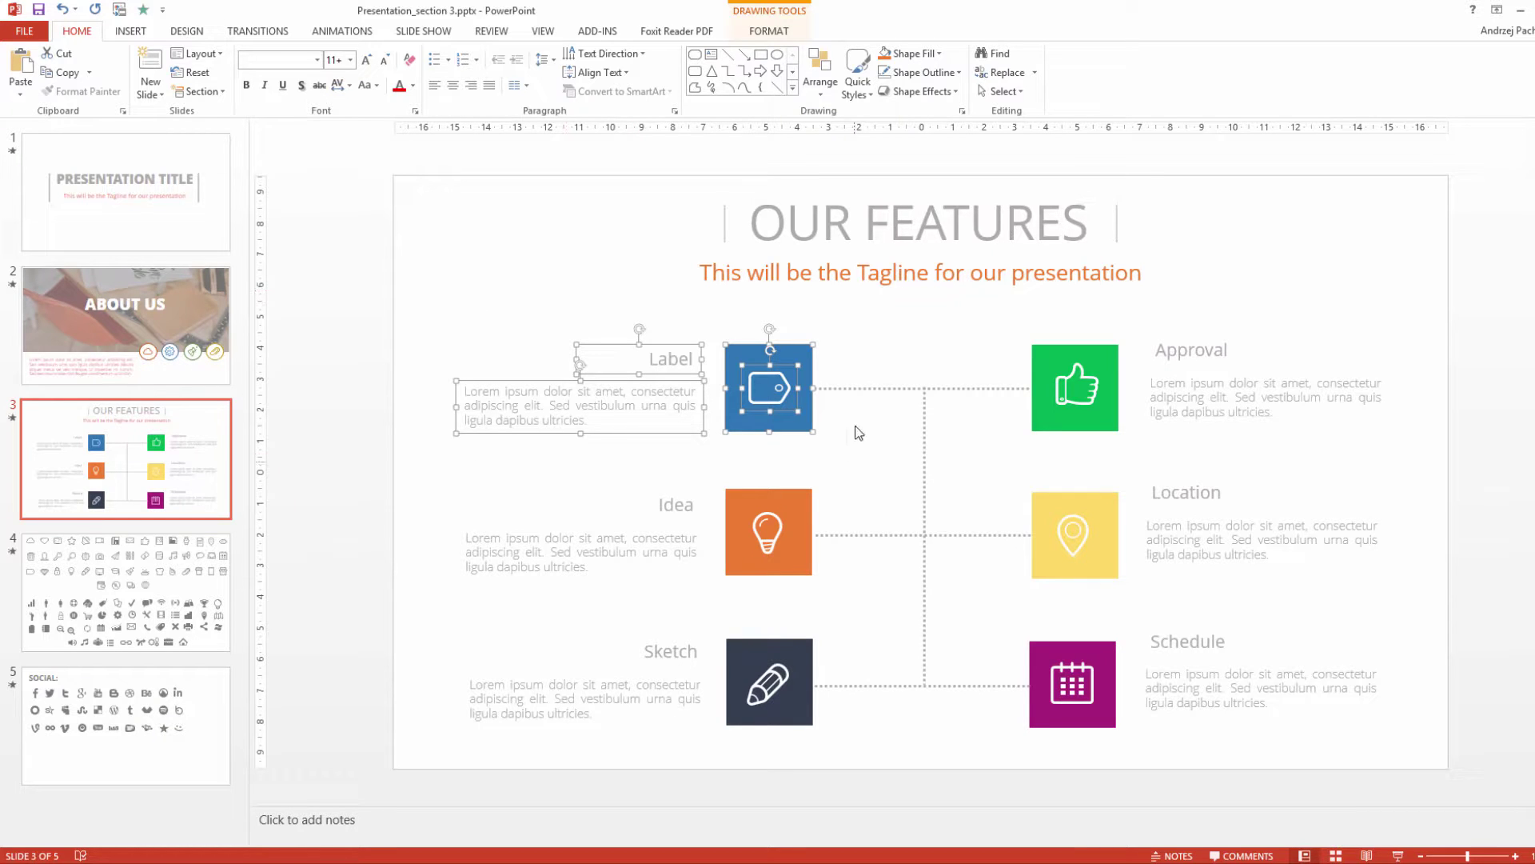
- Group the Idea and Sketch rows, each square with its title and lorem text
right_click(778, 368)
key("Escape")
left_click_drag(405, 448, 847, 605)
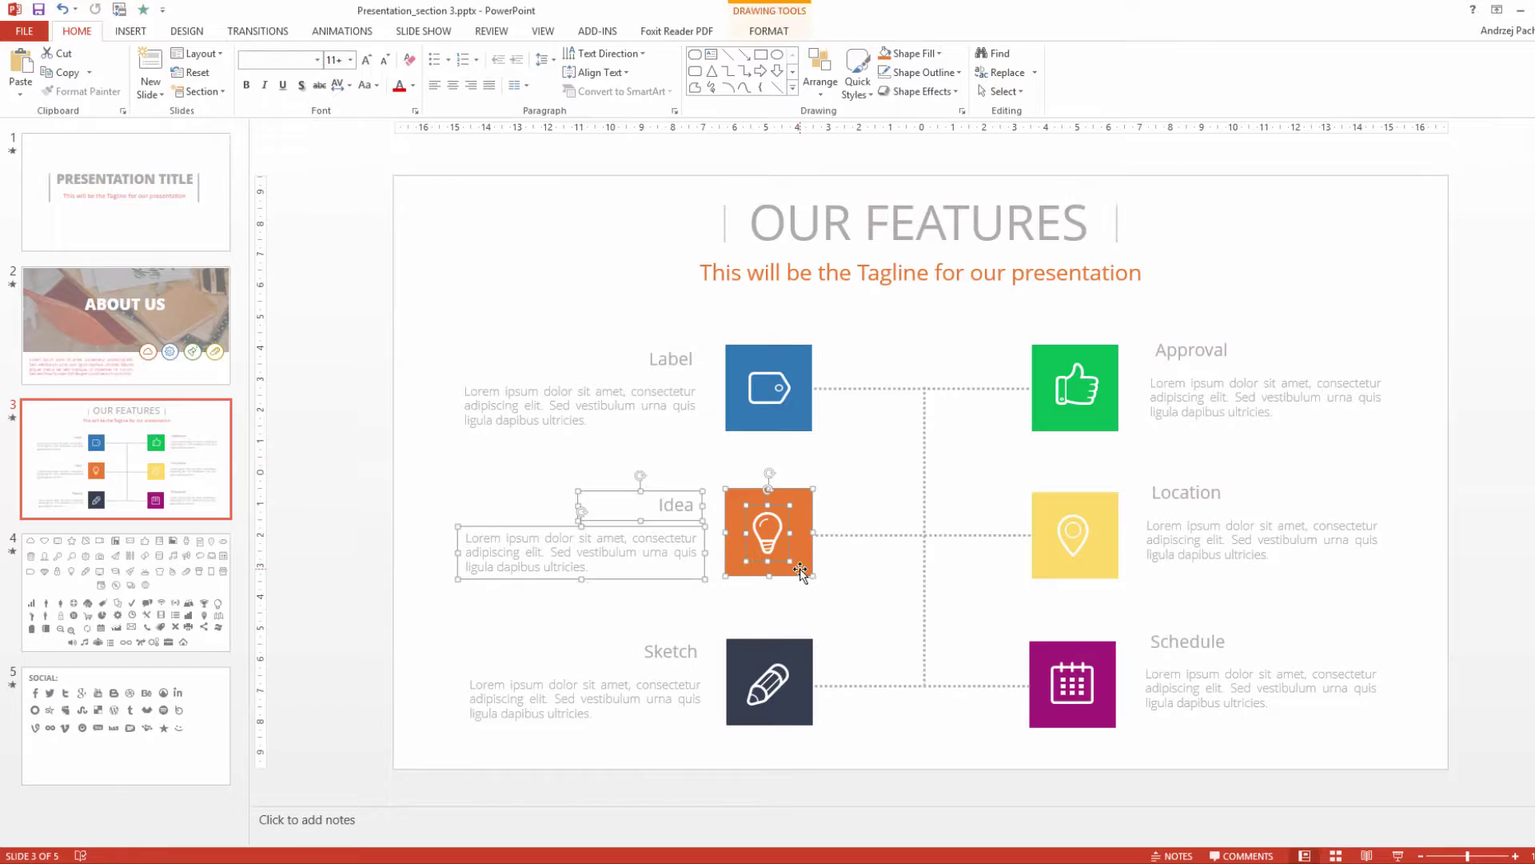
right_click(800, 569)
mouse_move(877, 669)
left_click(968, 668)
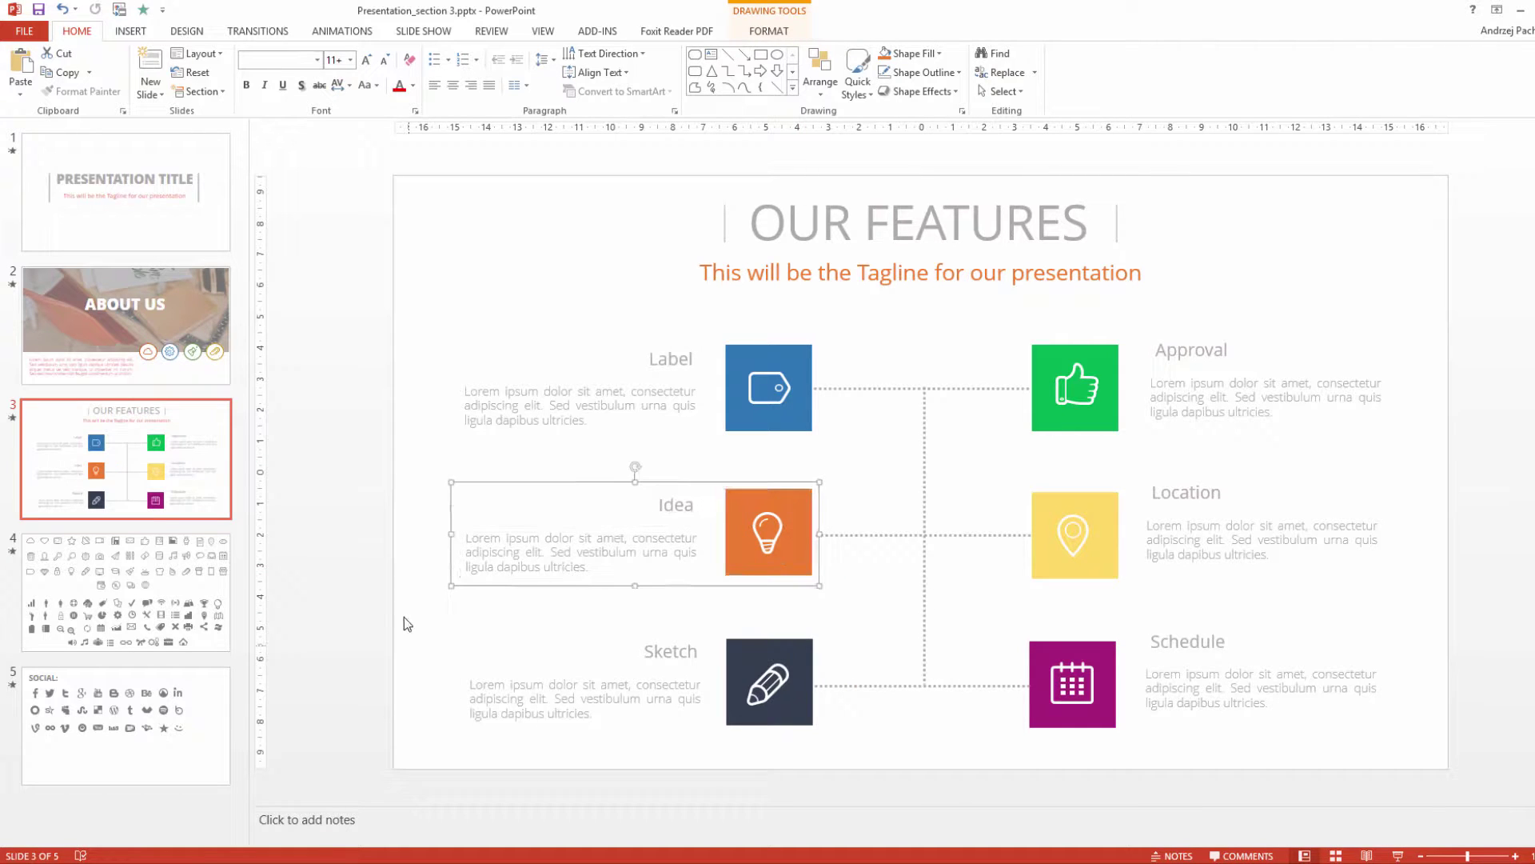
left_click_drag(405, 618, 868, 764)
right_click(800, 659)
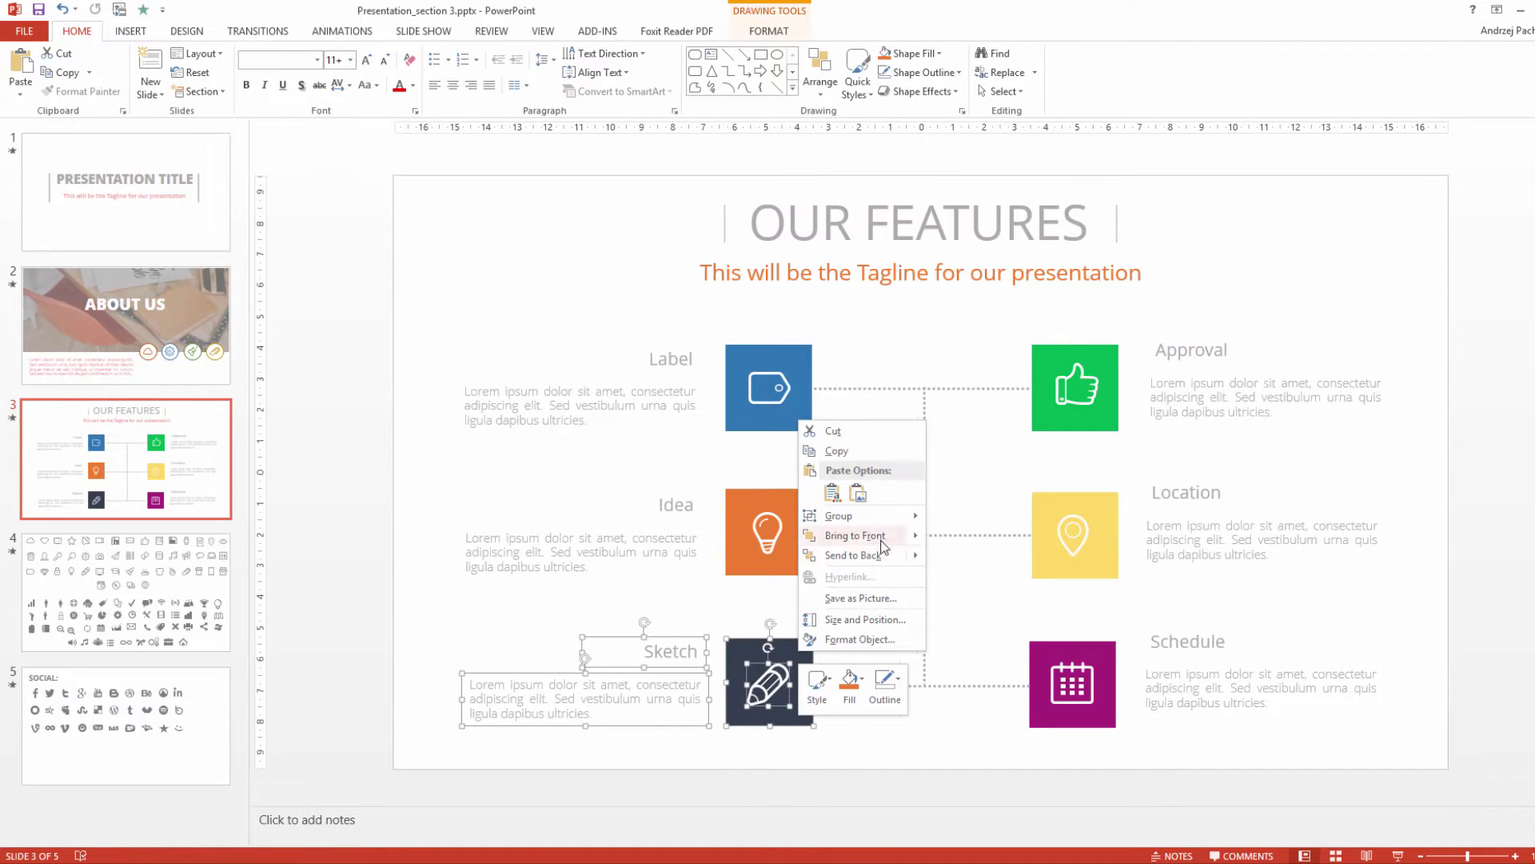
mouse_move(838, 515)
left_click(959, 516)
left_click(1461, 310)
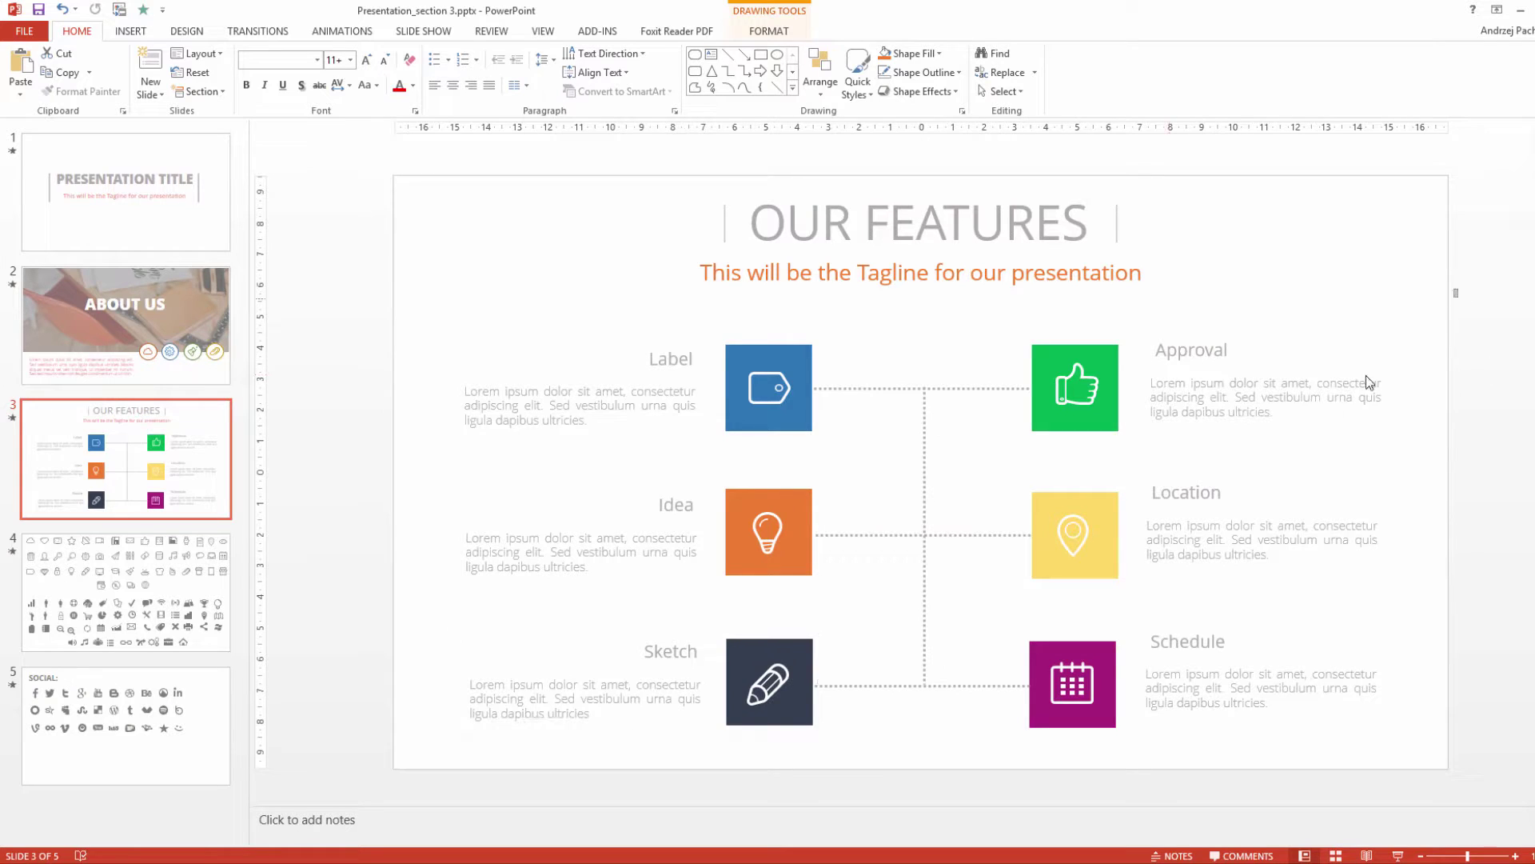
- Group the Approval, Location and Schedule rows, each square with its title and text
left_click_drag(1457, 289, 1000, 480)
right_click(1081, 422)
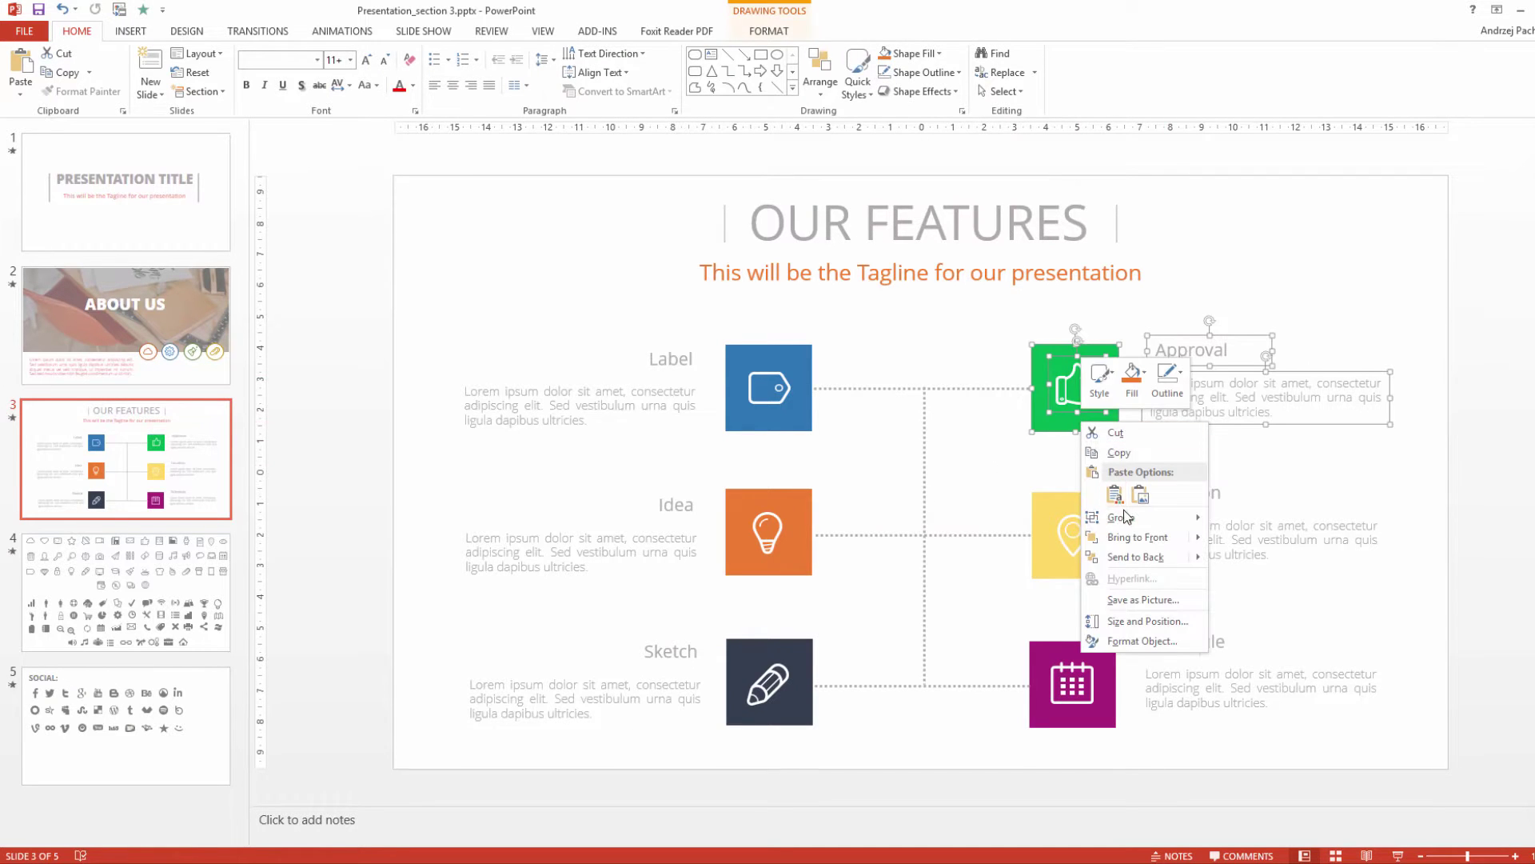
mouse_move(1127, 516)
left_click(1256, 516)
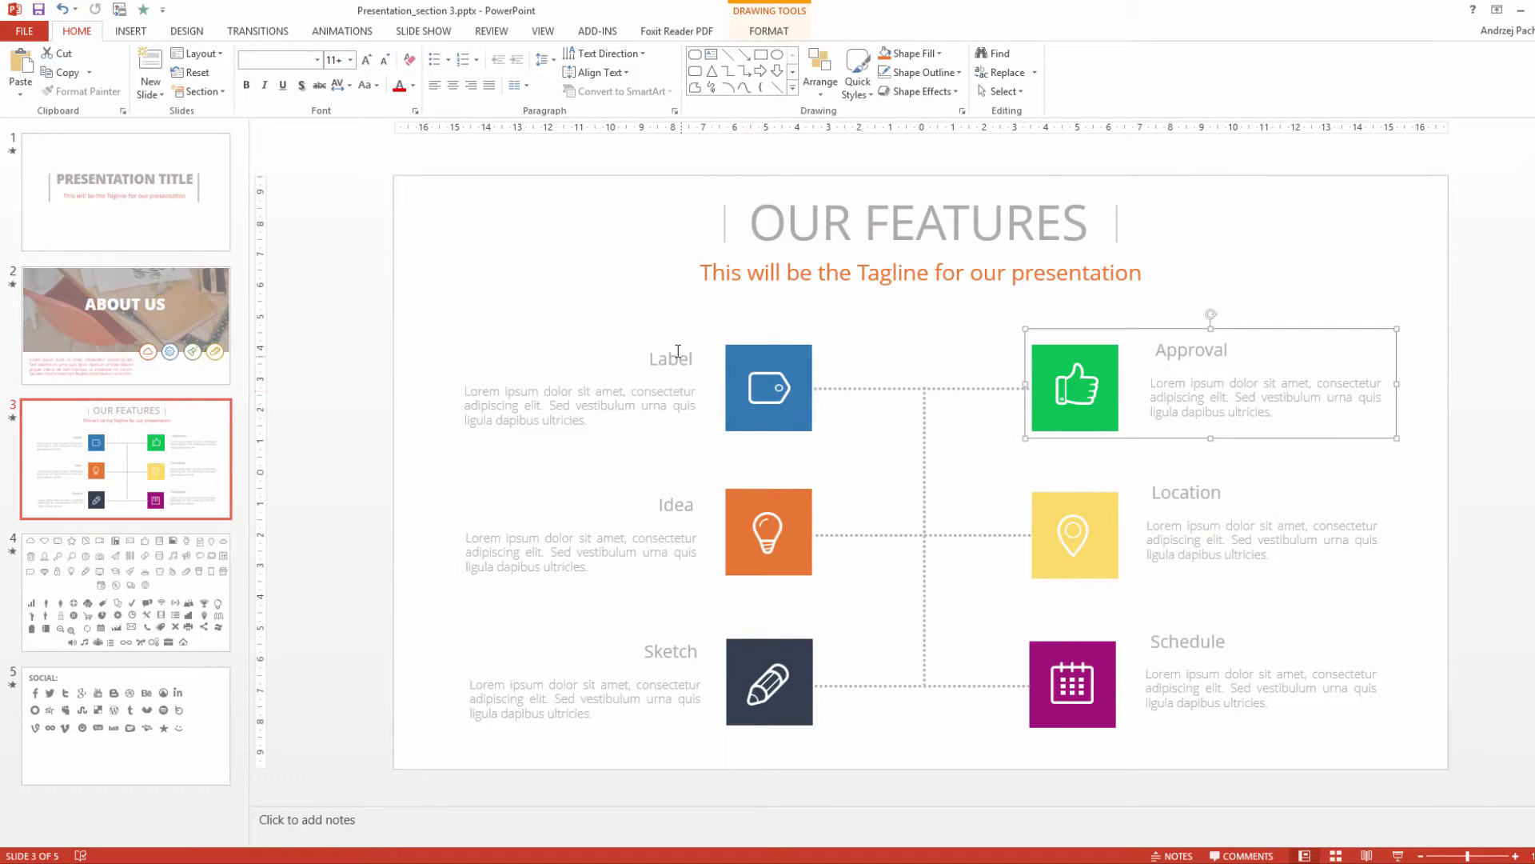
left_click_drag(1457, 468, 1014, 606)
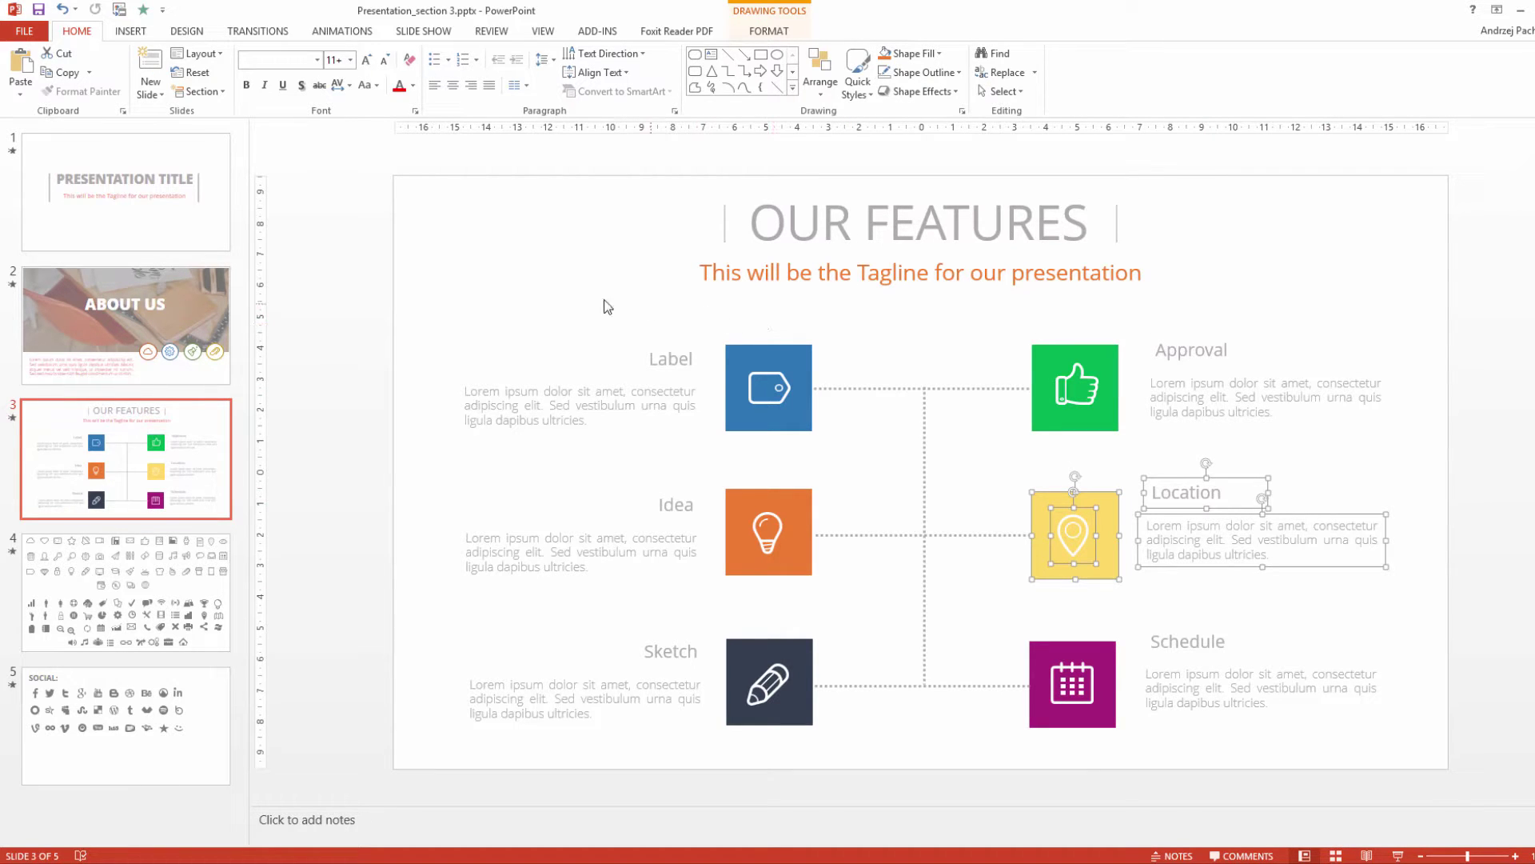
right_click(1070, 538)
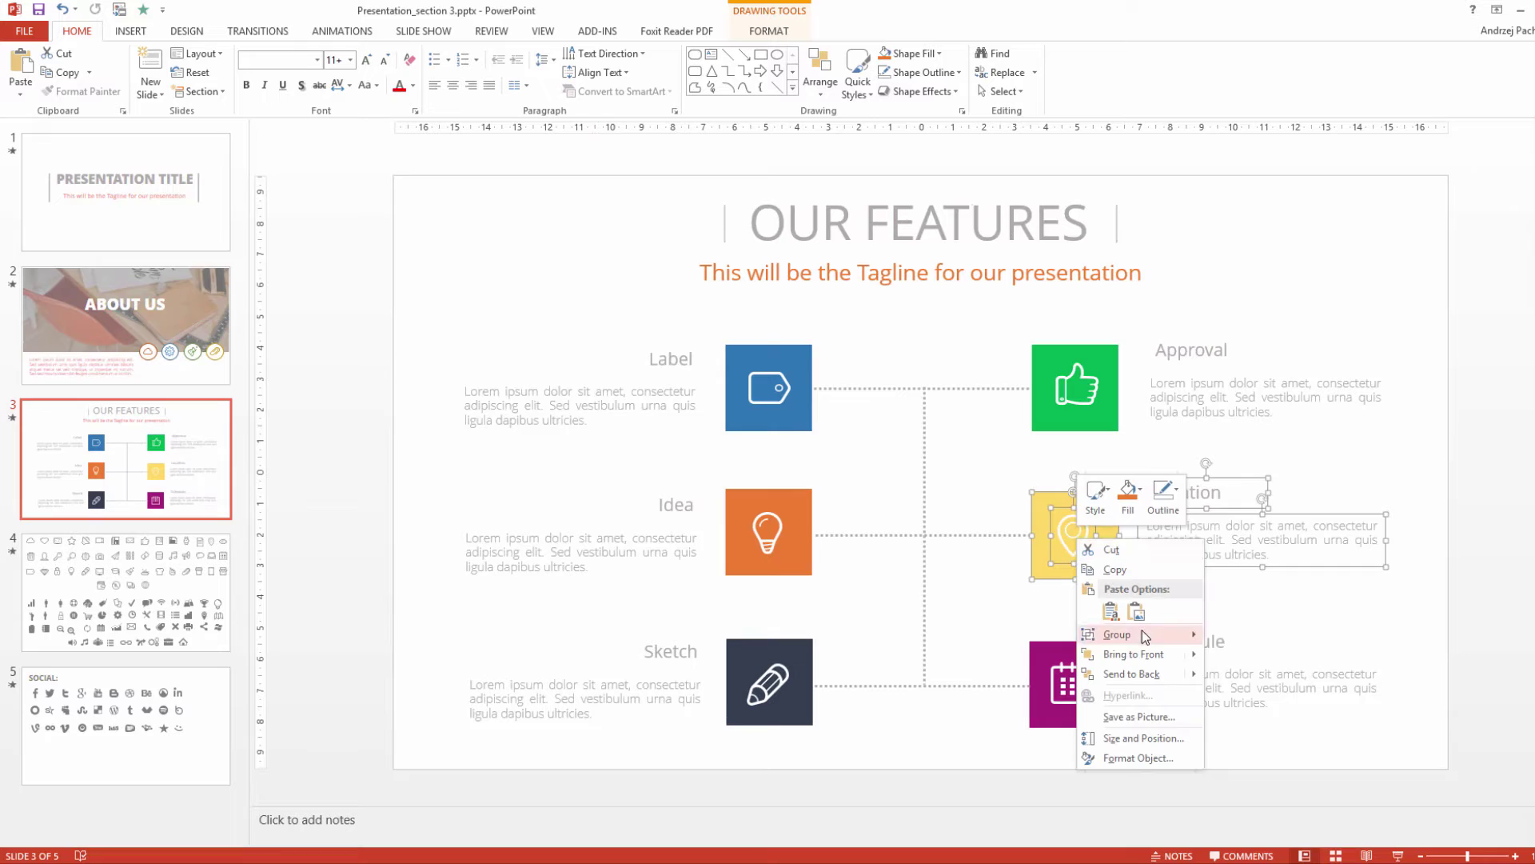
mouse_move(1108, 629)
left_click(1236, 632)
left_click_drag(1432, 631, 1033, 748)
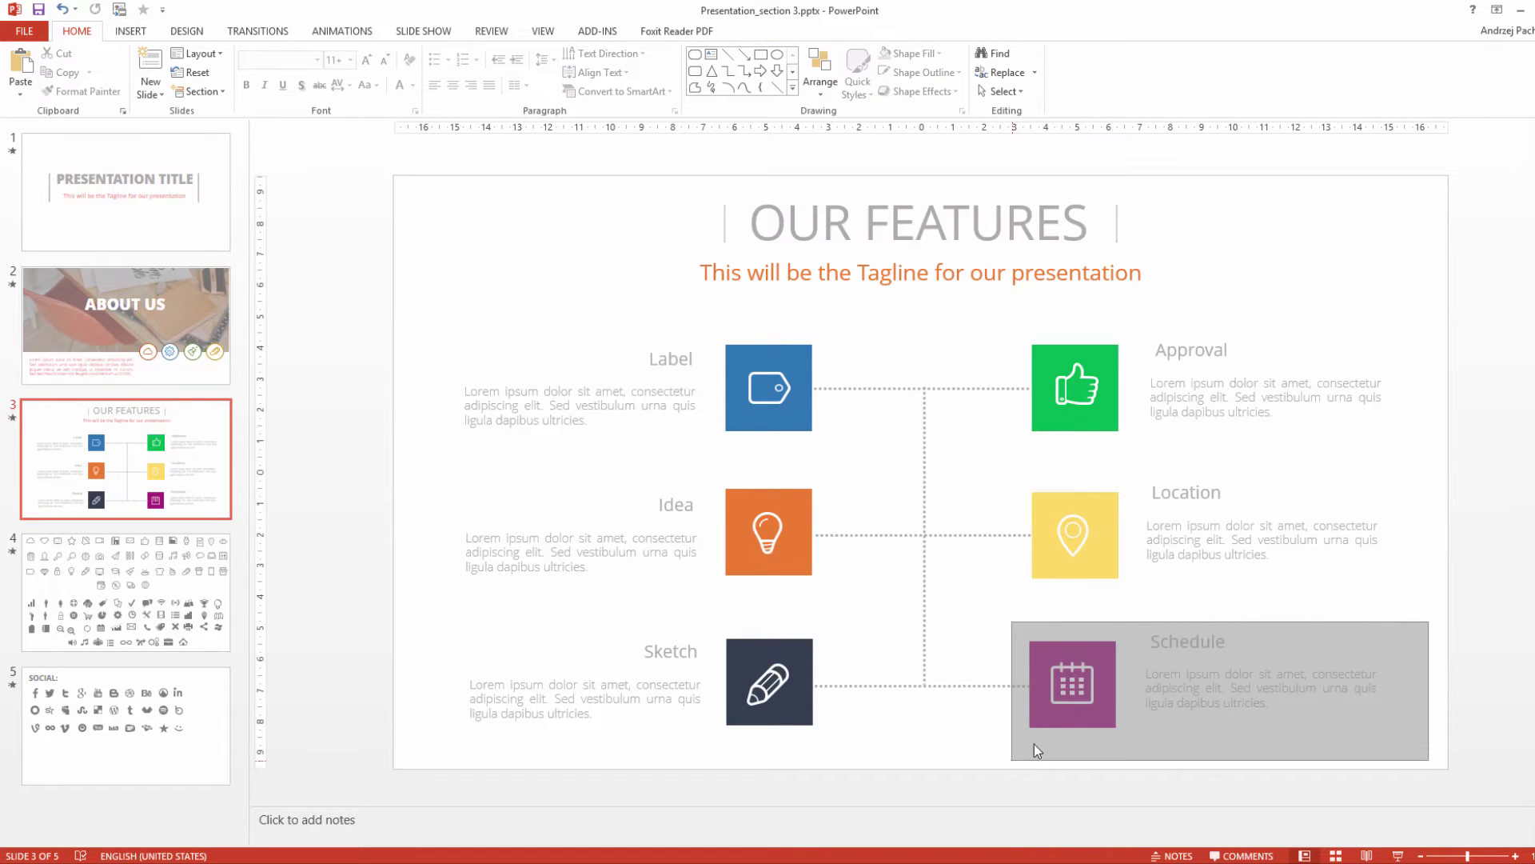
right_click(1068, 724)
mouse_move(1112, 581)
left_click(1236, 581)
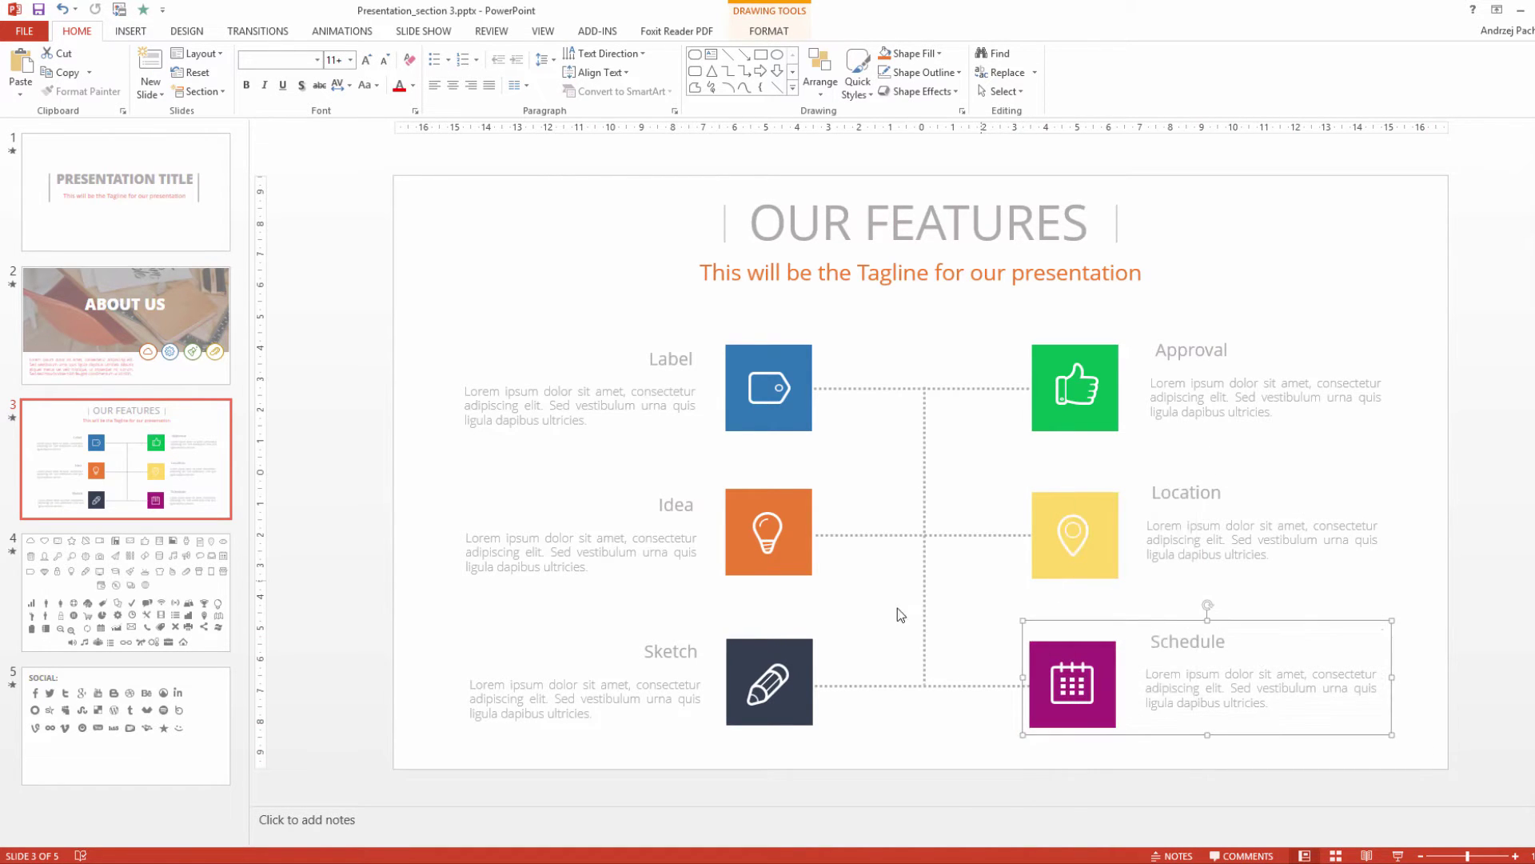
left_click(424, 475)
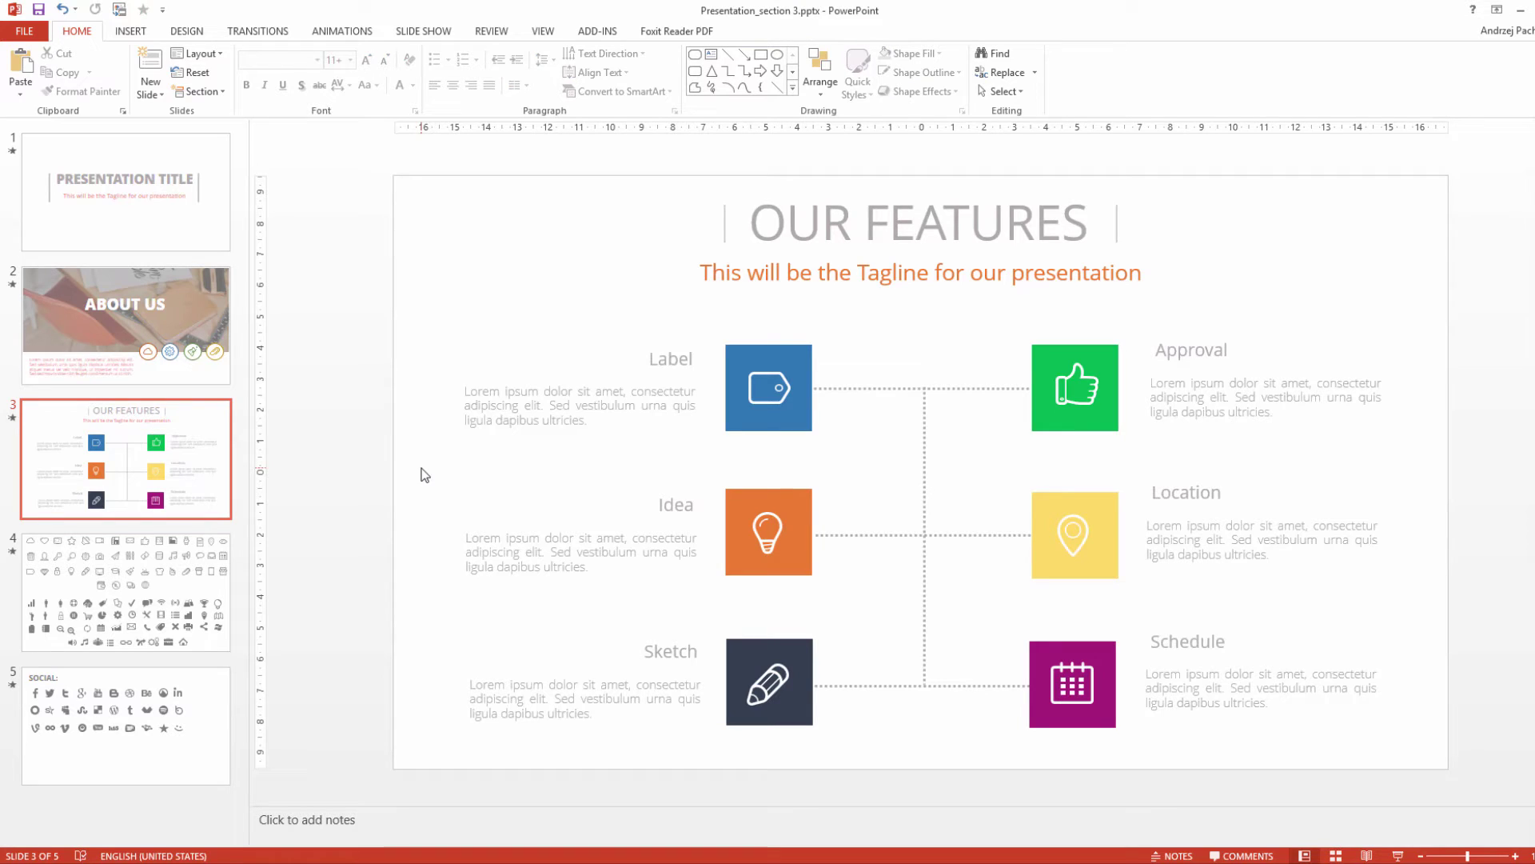
left_click_drag(467, 489, 840, 617)
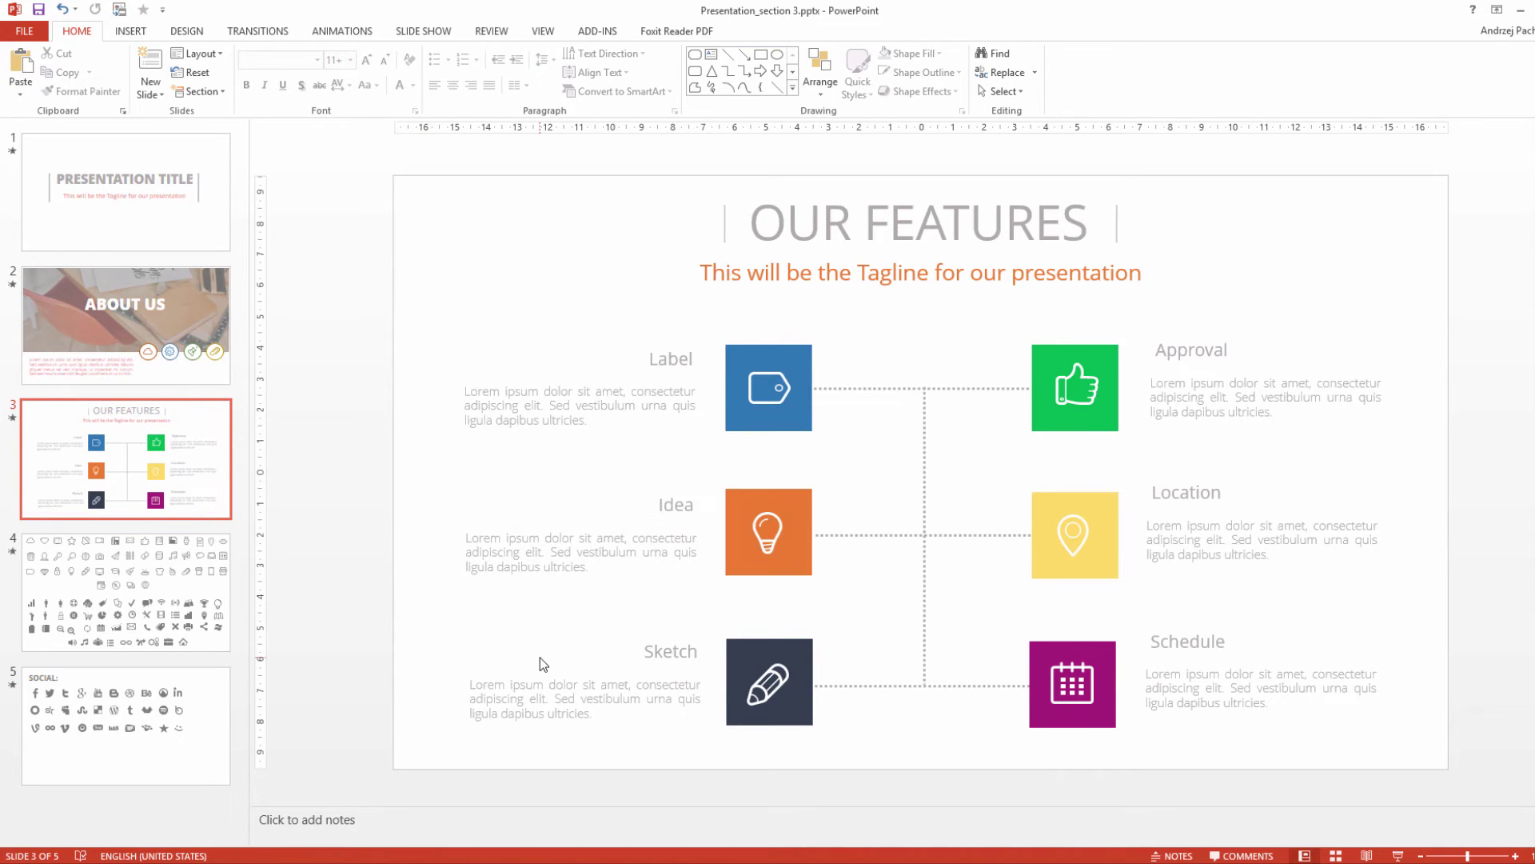